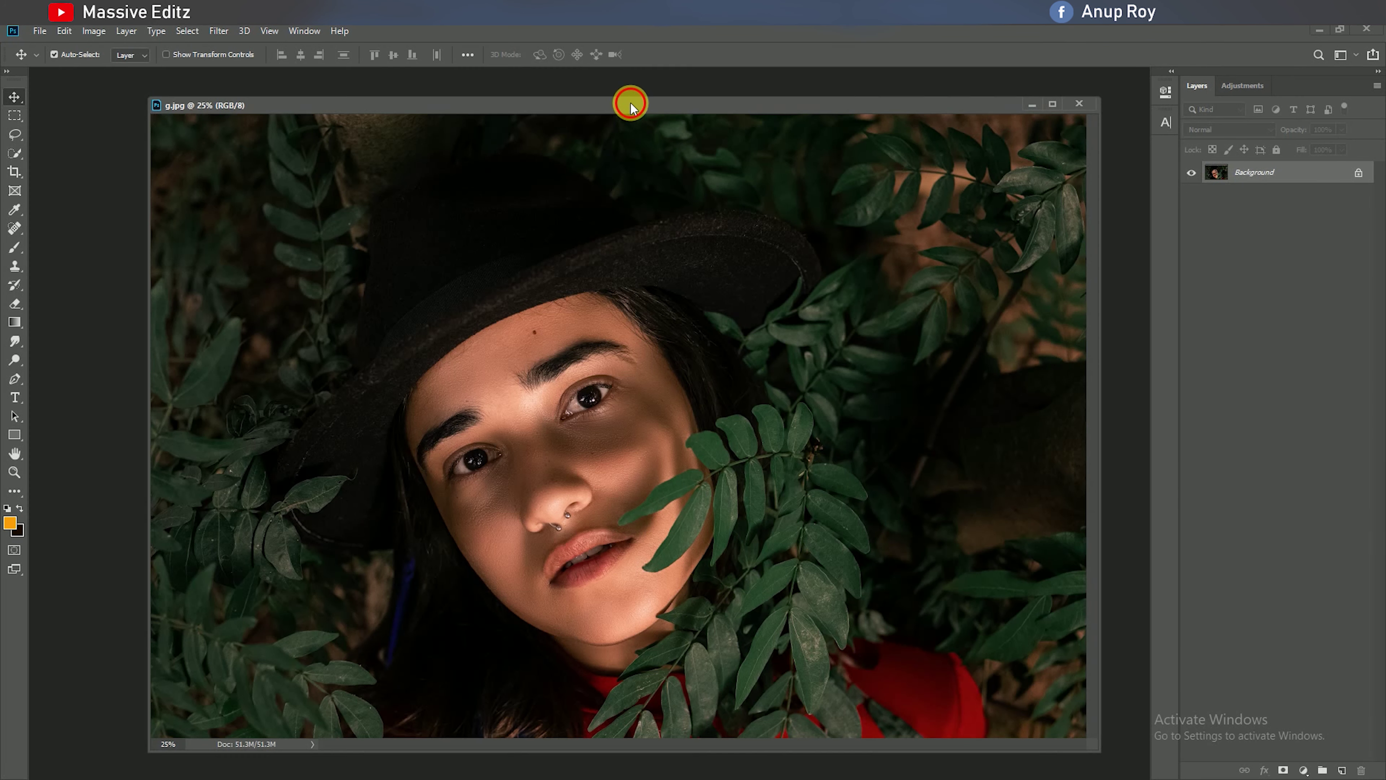
# Dock g.jpg into the workspace, unlock Background as Layer 0, and duplicate it as Layer 0 copy
pyautogui.moveTo(629, 103); pyautogui.dragTo(628, 68)
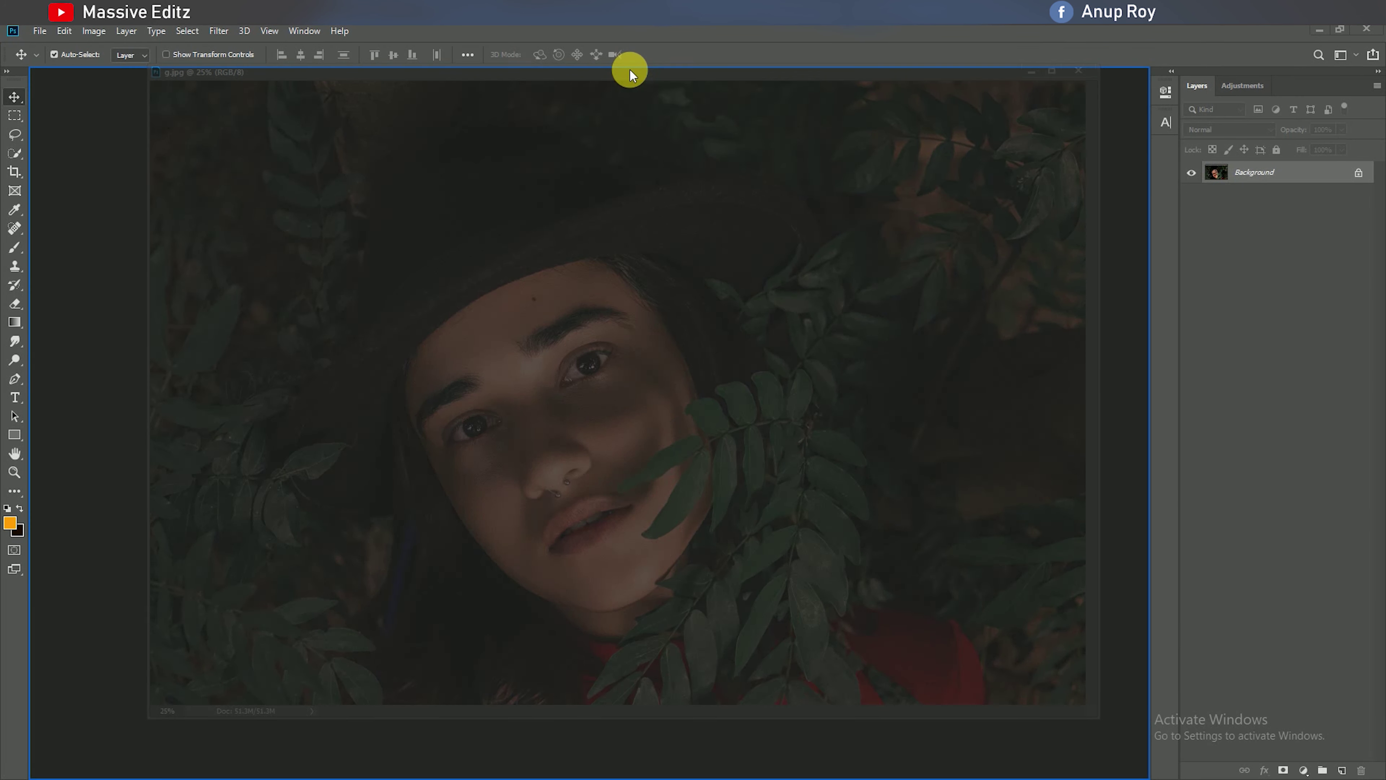
pyautogui.click(1358, 172)
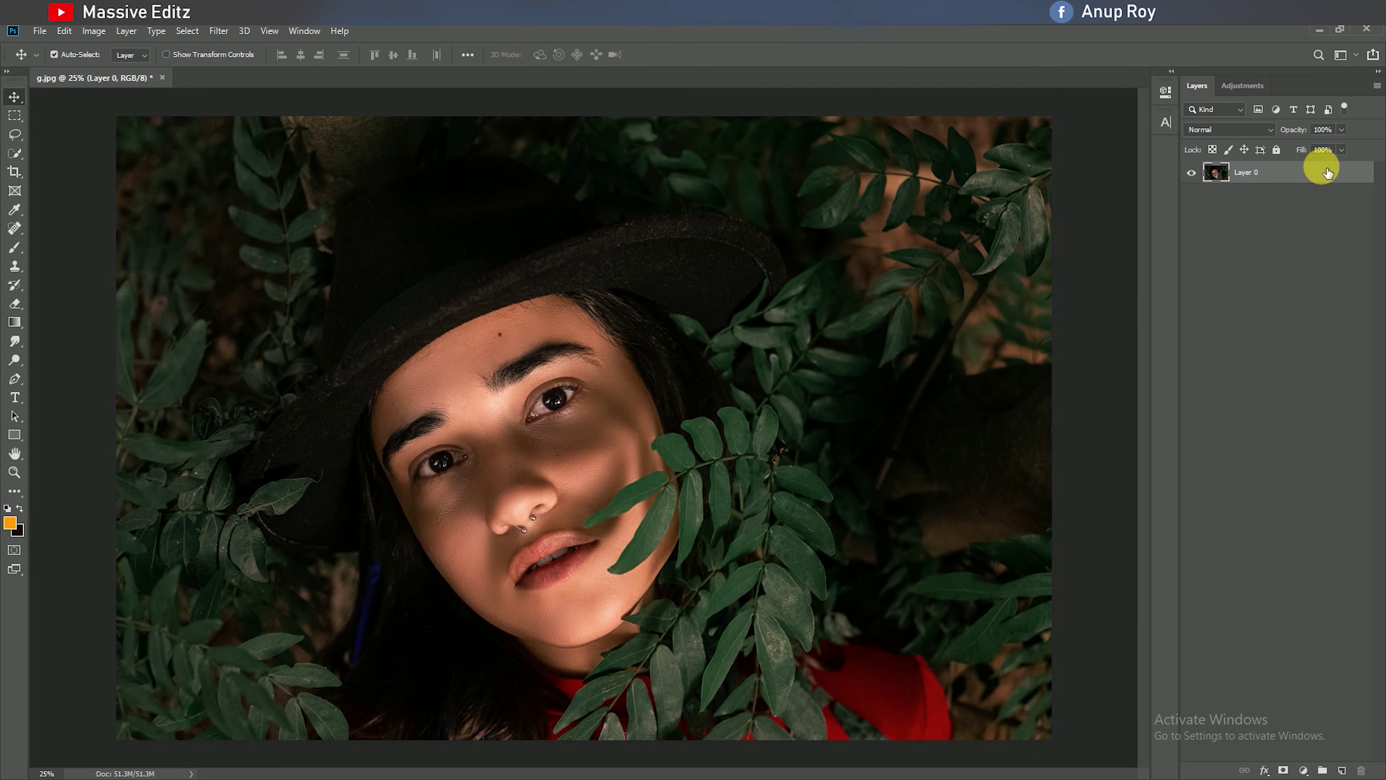
pyautogui.moveTo(1321, 170); pyautogui.dragTo(1347, 771)
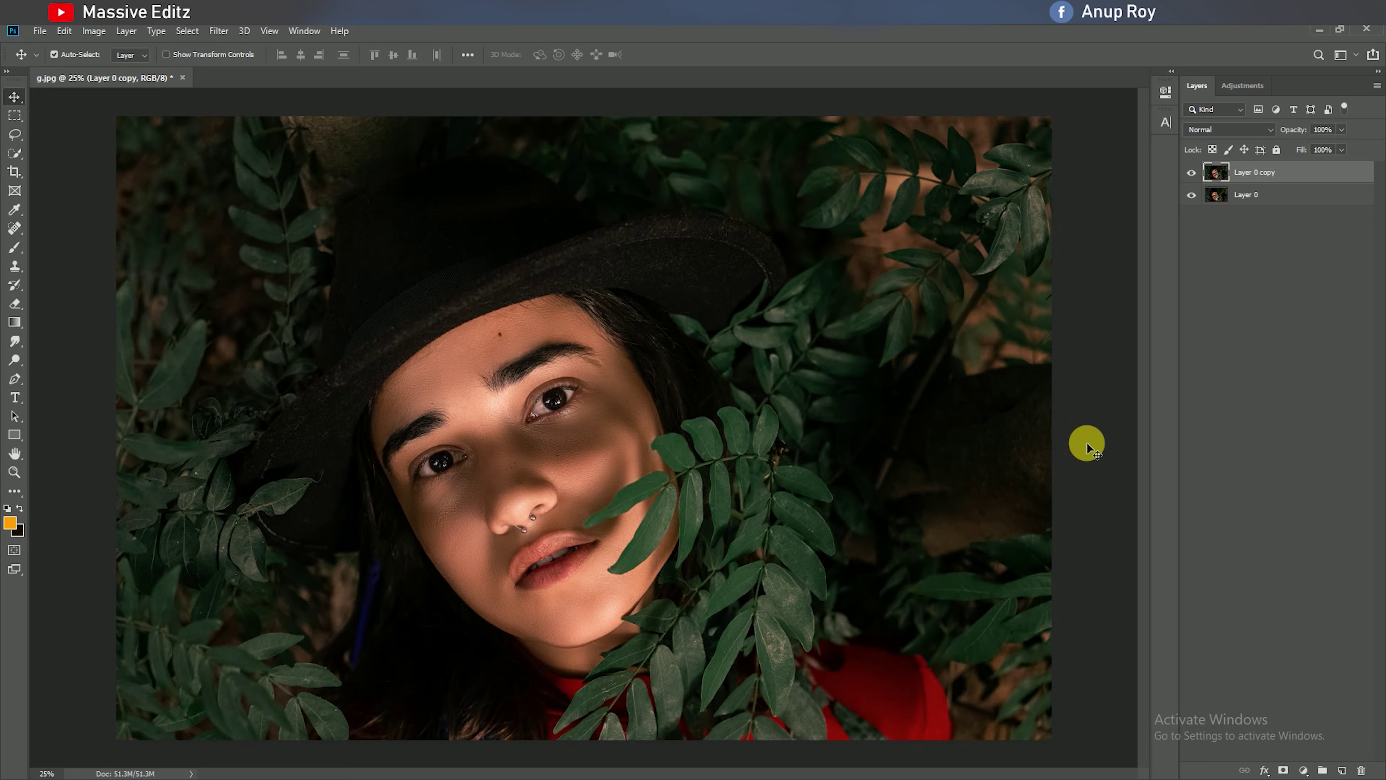
# Heal the dark mole and skin blemishes on the face with the Spot Healing Brush
pyautogui.click(15, 228)
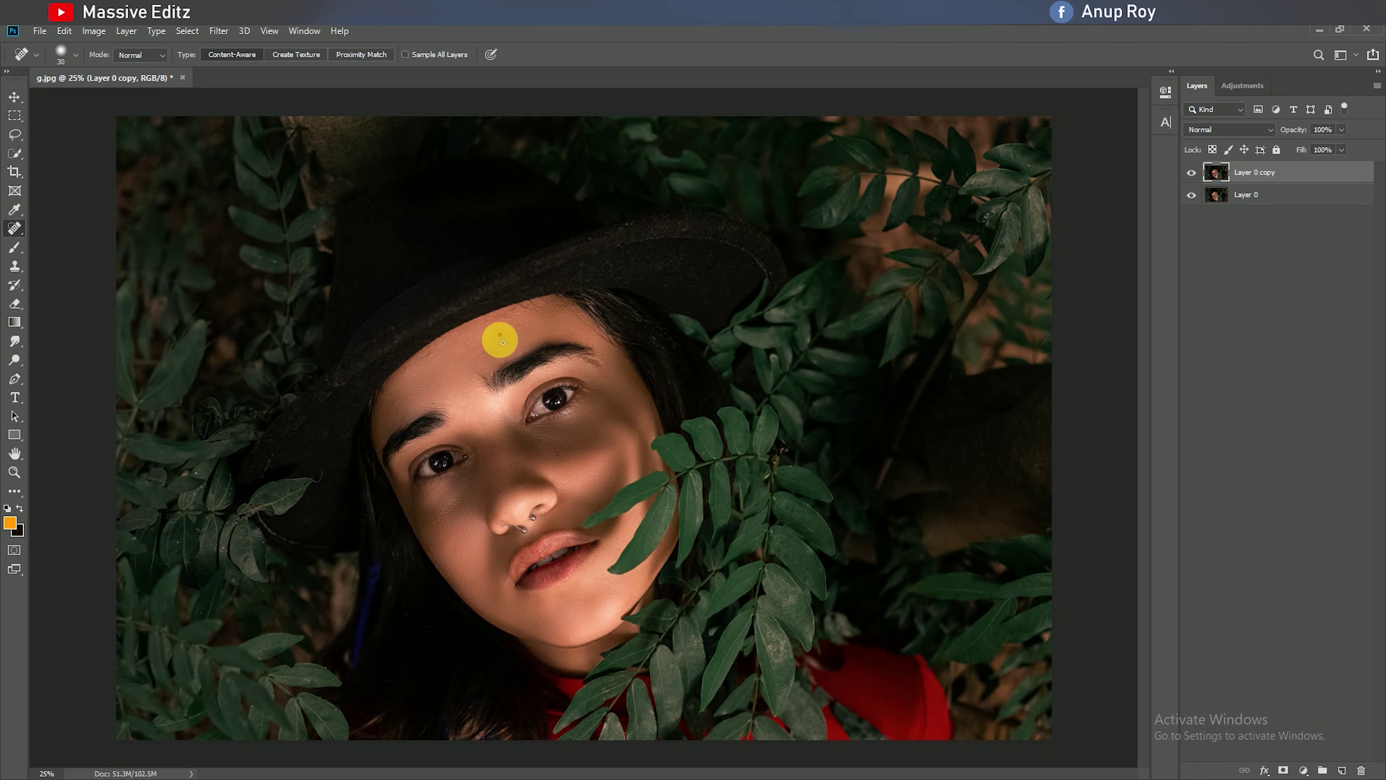
pyautogui.hotkey('ctrl', '+')
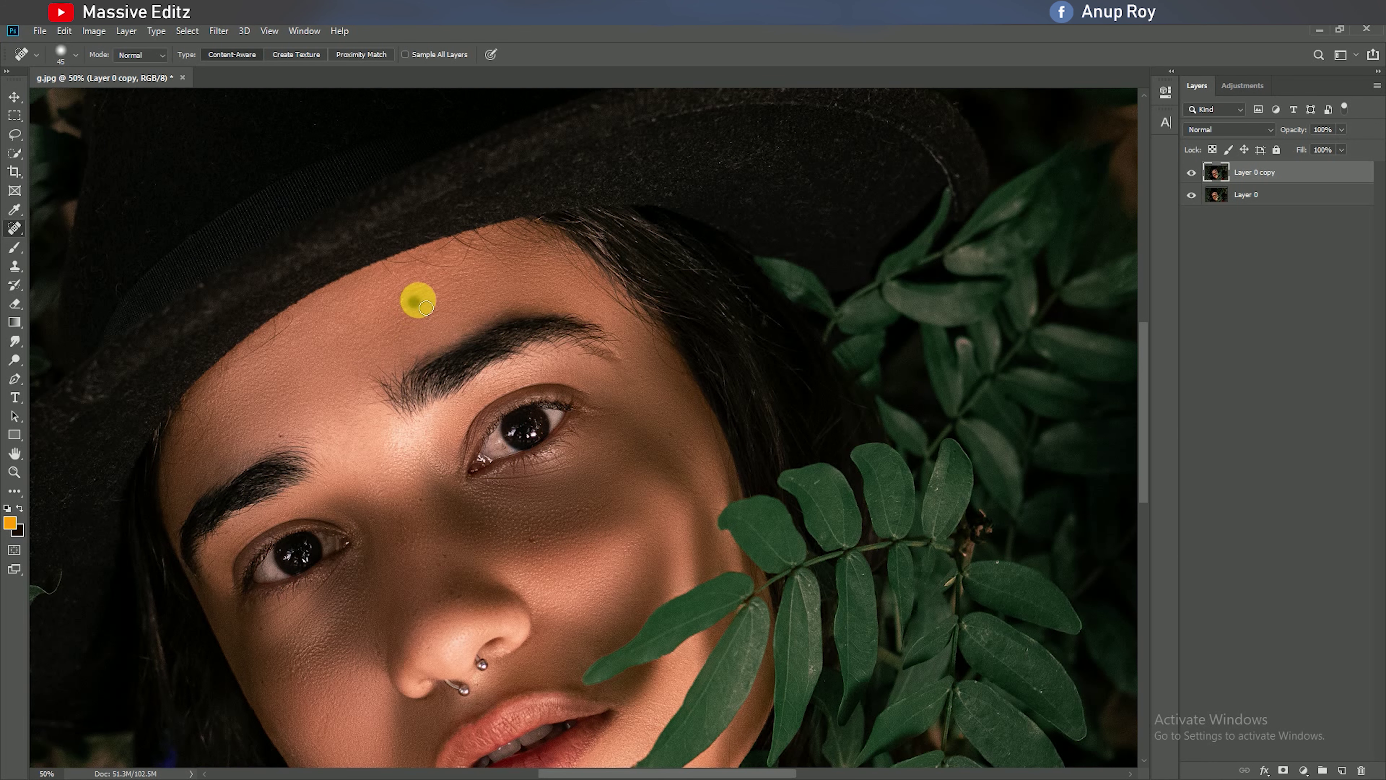
pyautogui.scroll(-1, 495, 573)
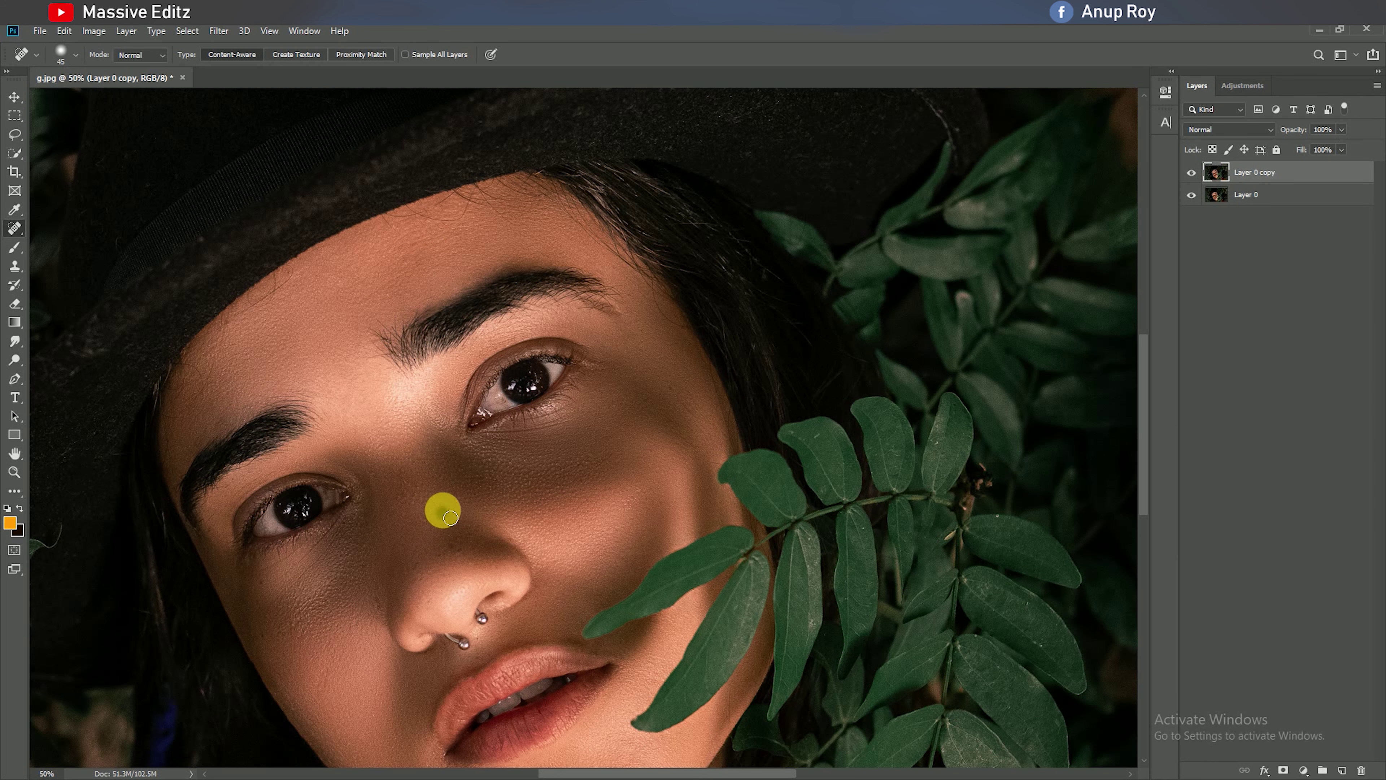
pyautogui.click(459, 551)
pyautogui.scroll(-2, 526, 520)
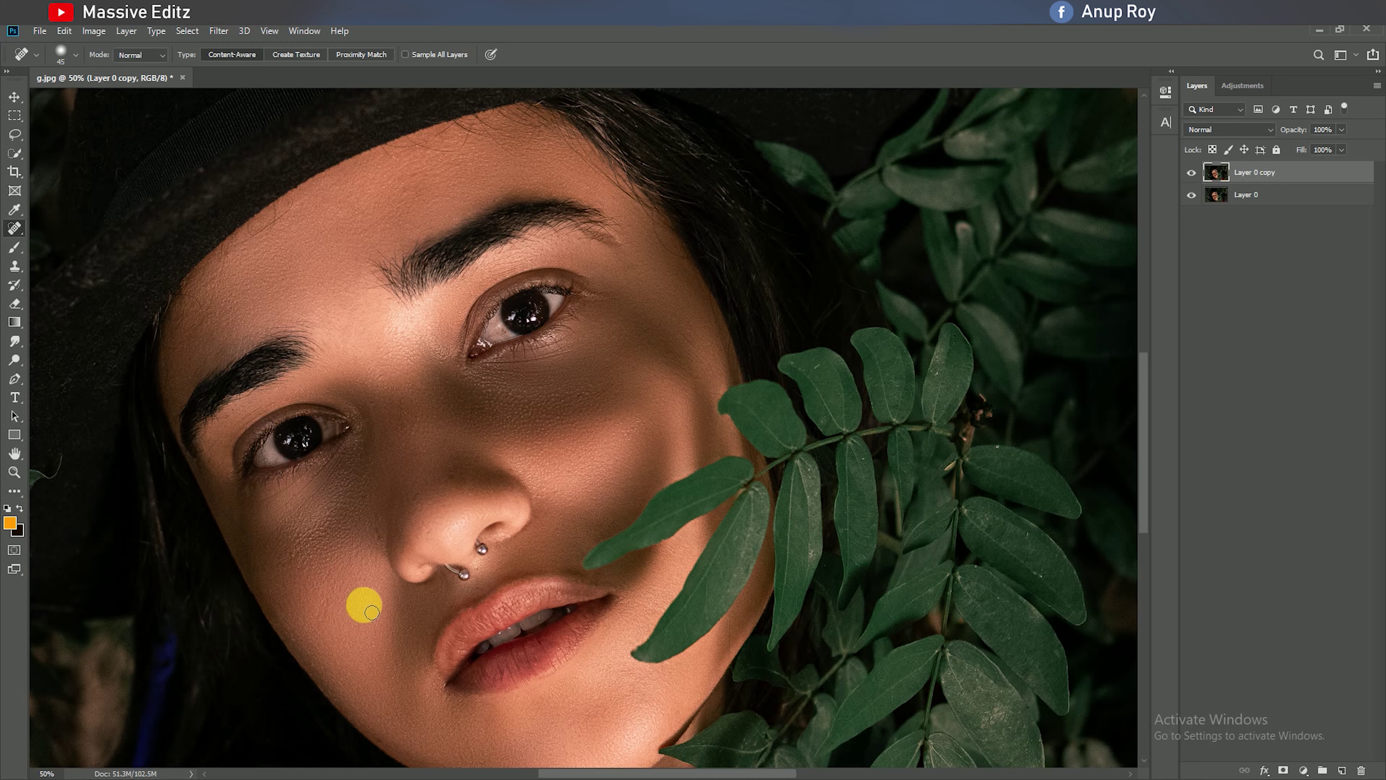
pyautogui.scroll(-2, 453, 601)
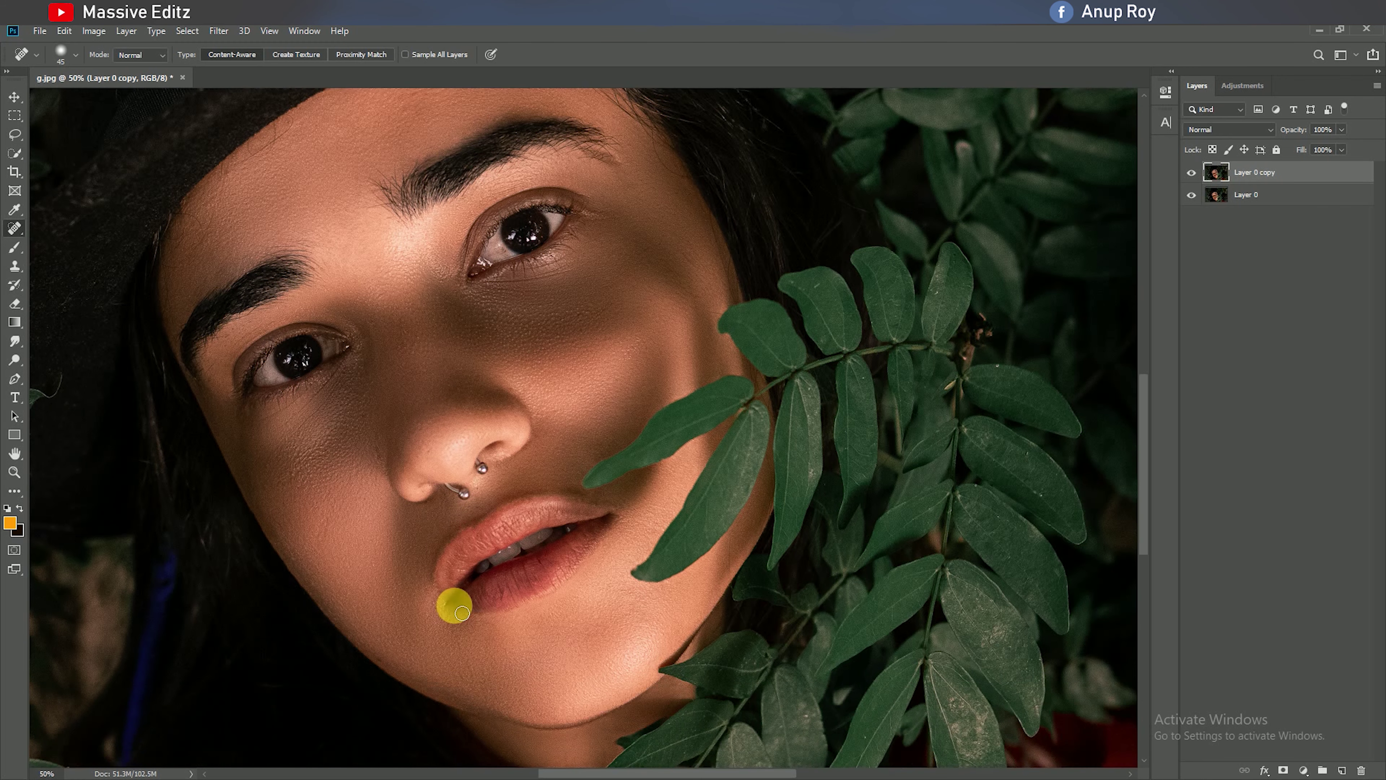
pyautogui.scroll(-2, 446, 591)
pyautogui.click(14, 97)
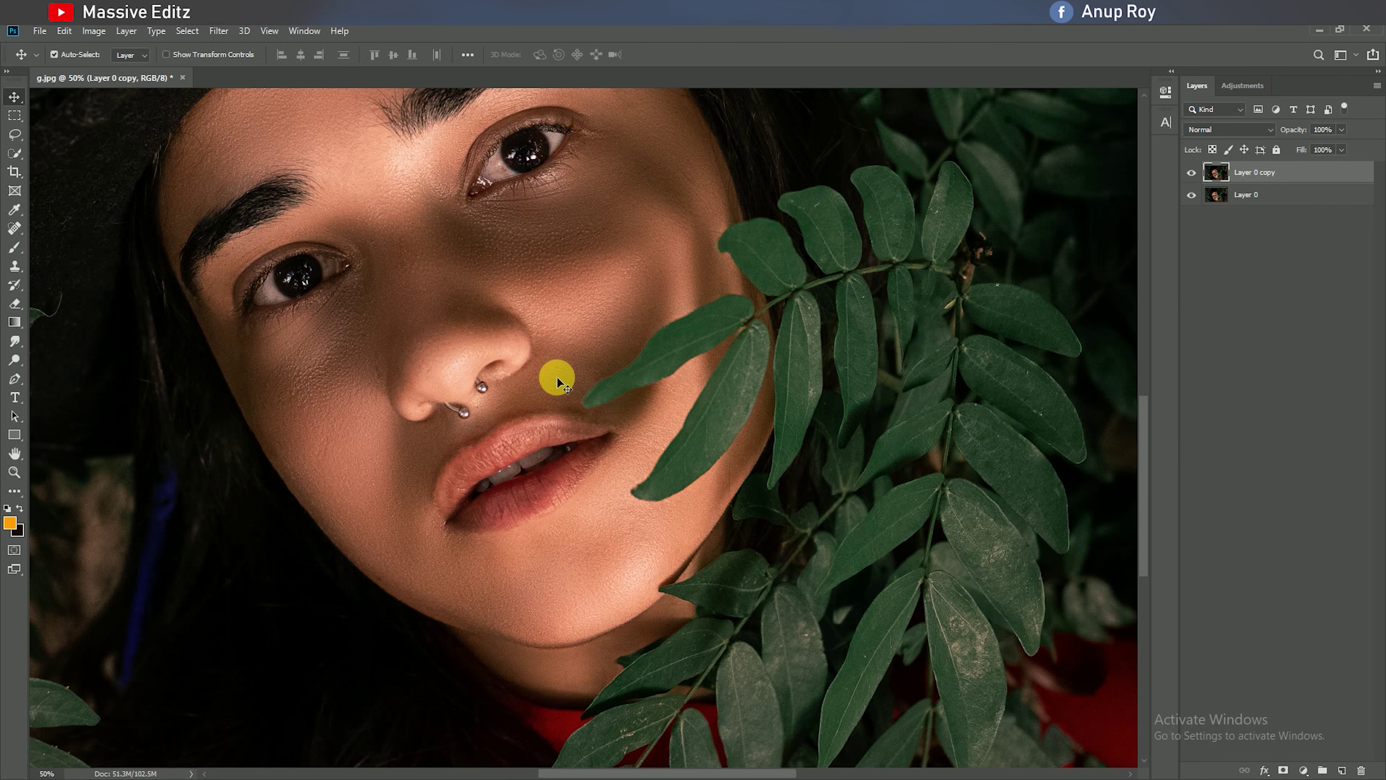
pyautogui.scroll(-2, 557, 377)
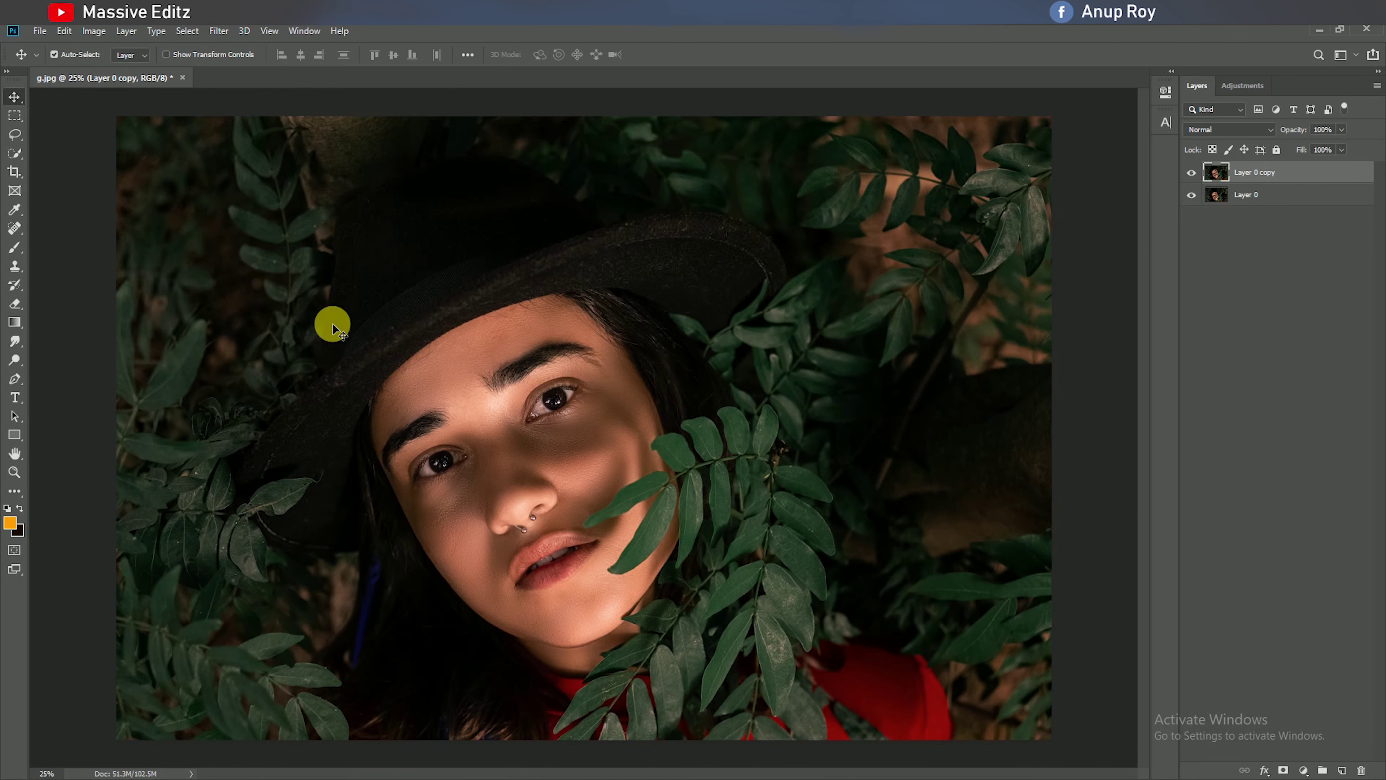
# Run Photo-Toolbox Skin Finer with tolerance 42 and balance +4, and apply it
pyautogui.click(218, 31)
pyautogui.moveTo(245, 353)
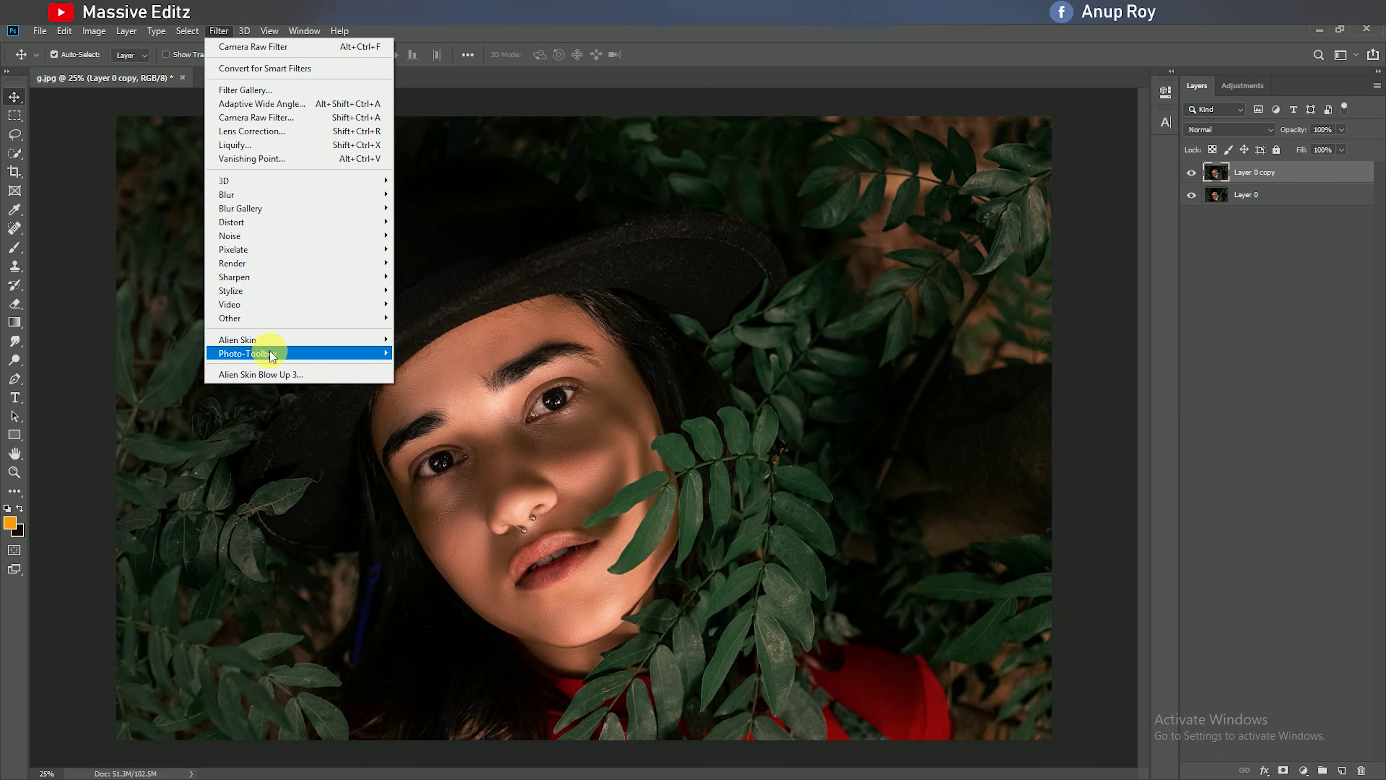
pyautogui.click(414, 355)
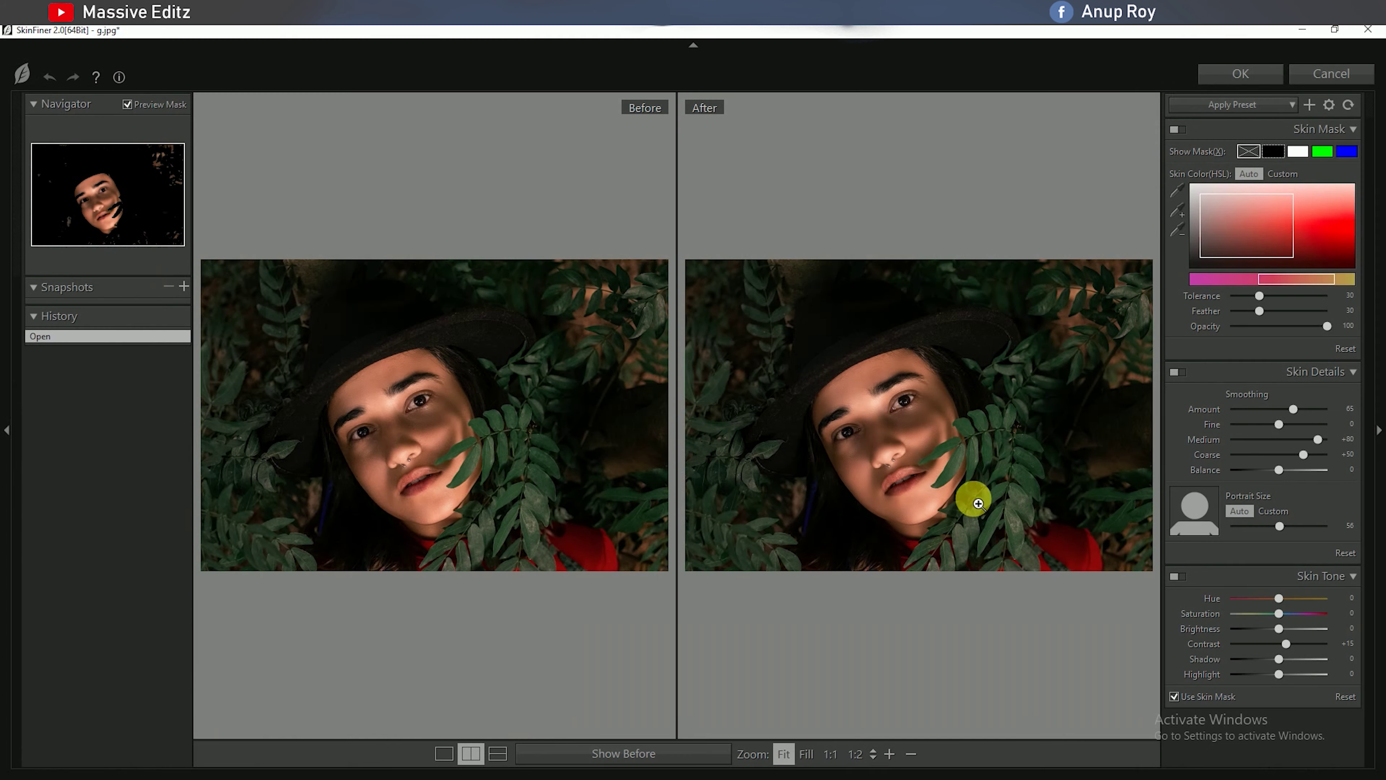
pyautogui.click(938, 437)
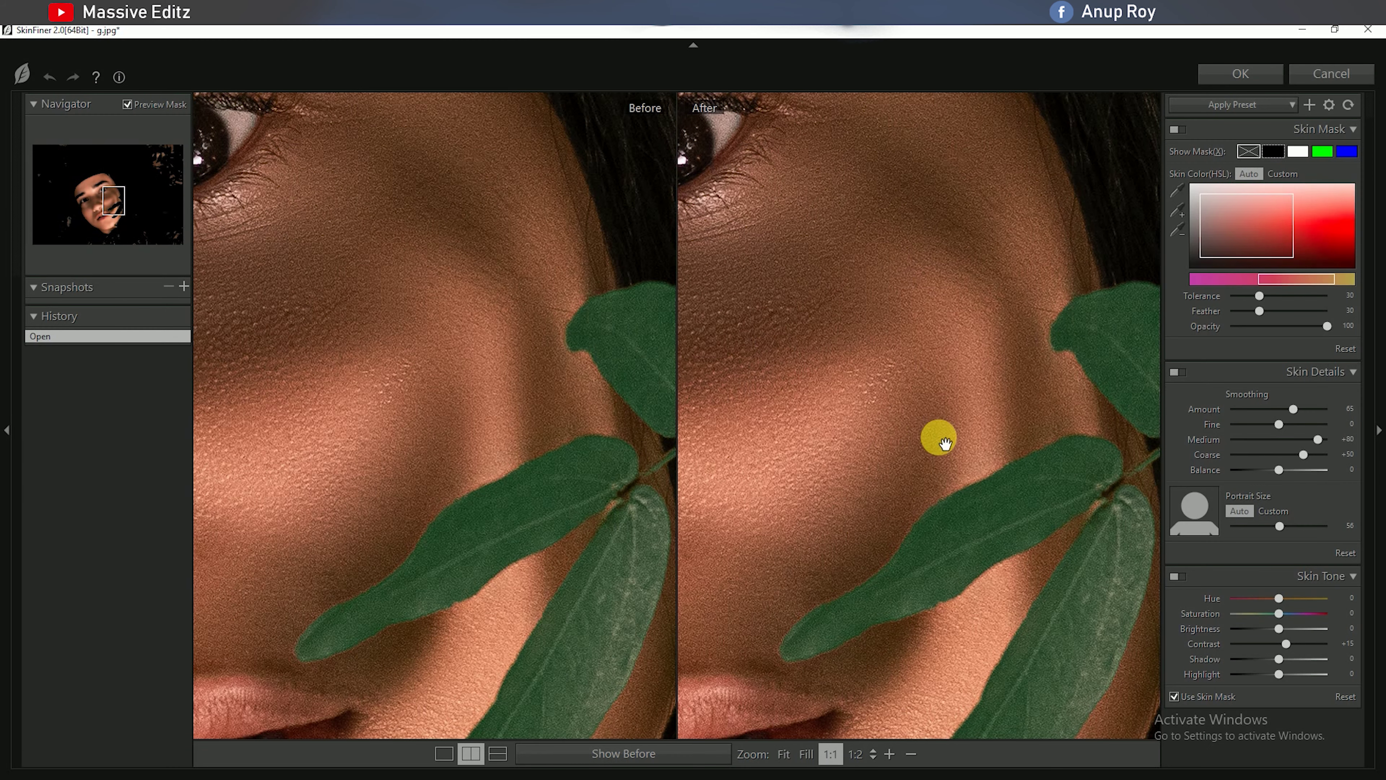
pyautogui.scroll(-2, 895, 437)
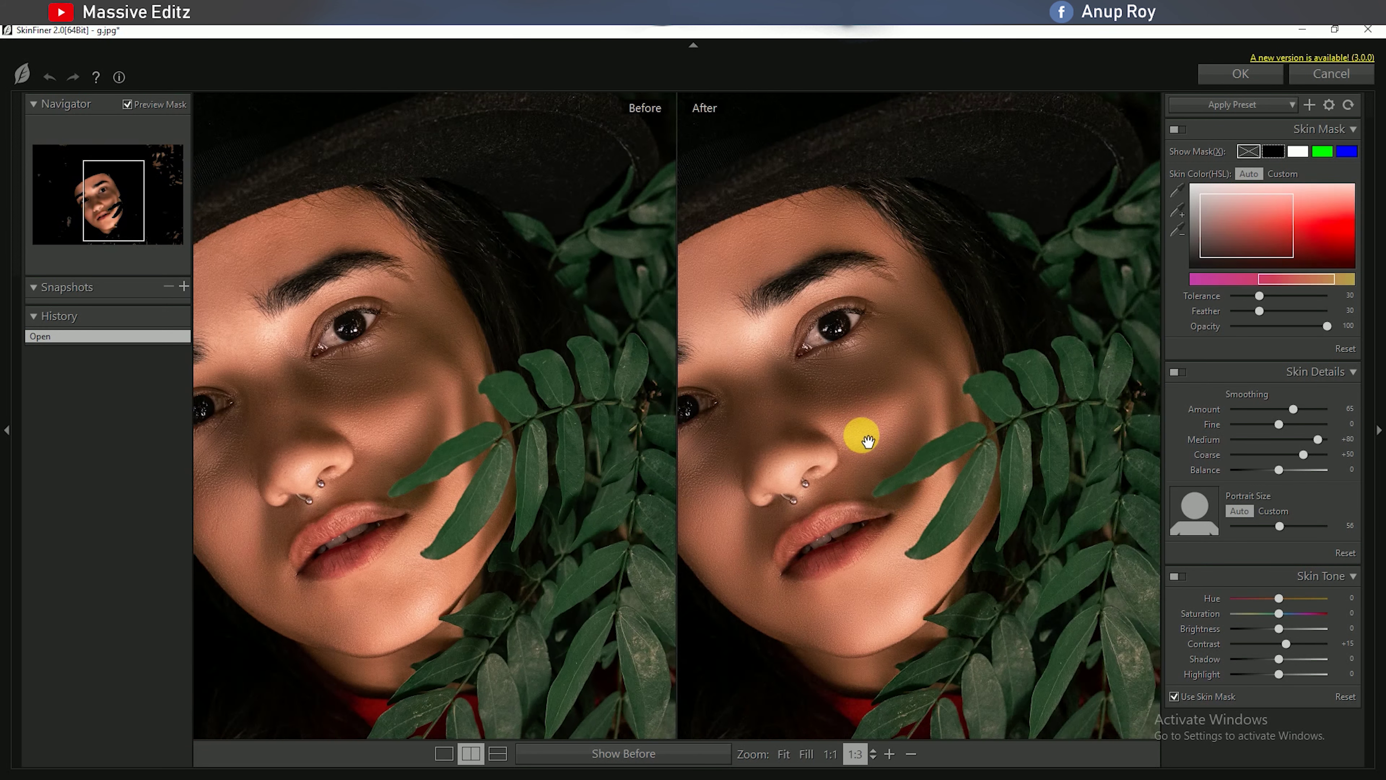
pyautogui.moveTo(860, 433); pyautogui.dragTo(922, 425)
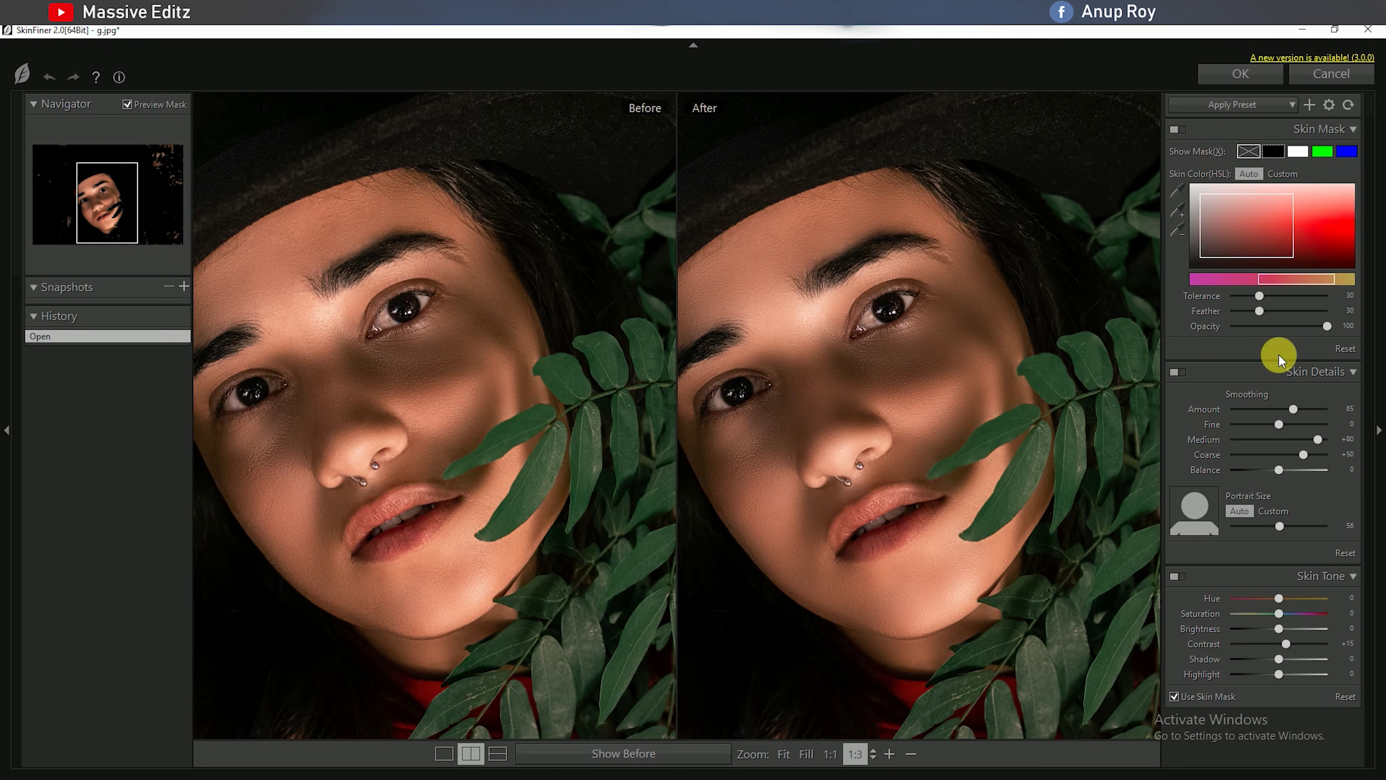
pyautogui.moveTo(1261, 296); pyautogui.dragTo(1271, 296)
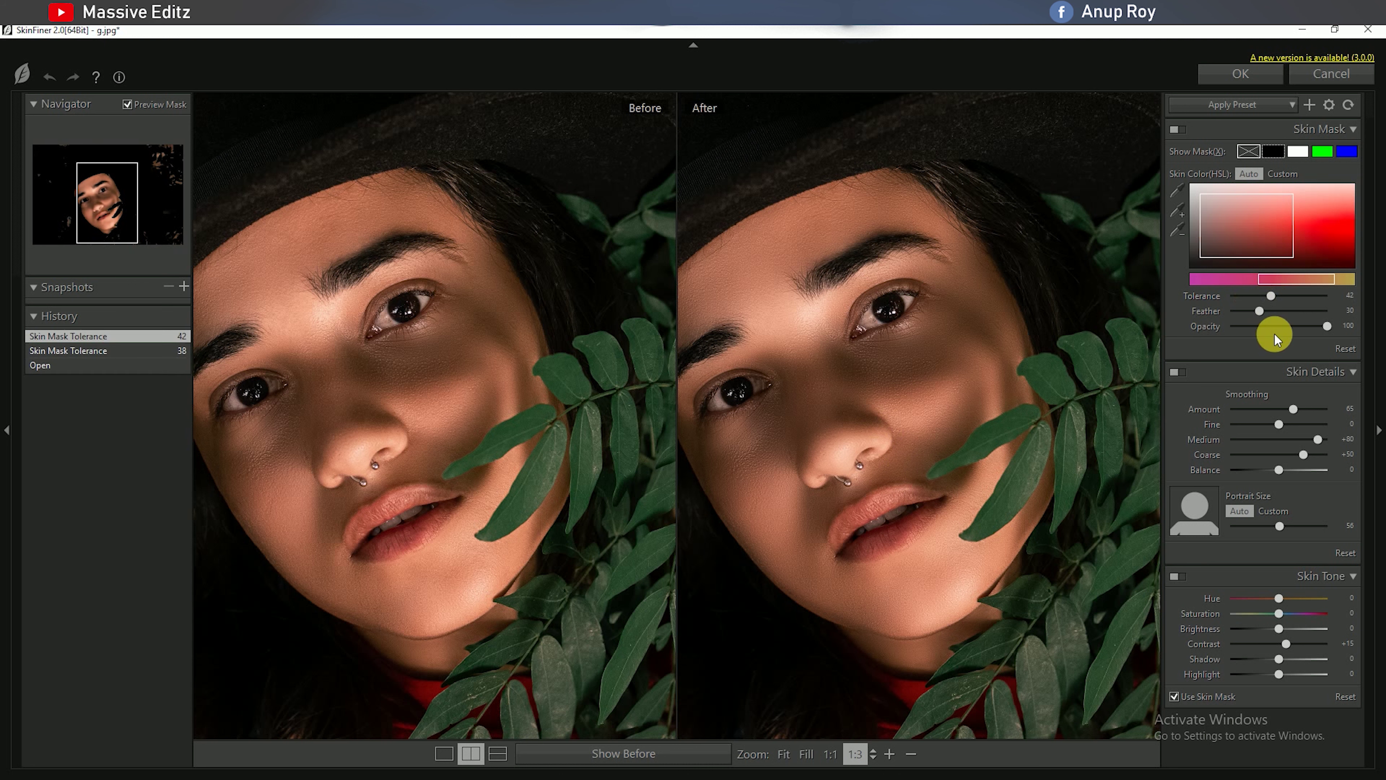
pyautogui.click(1281, 470)
pyautogui.click(1255, 75)
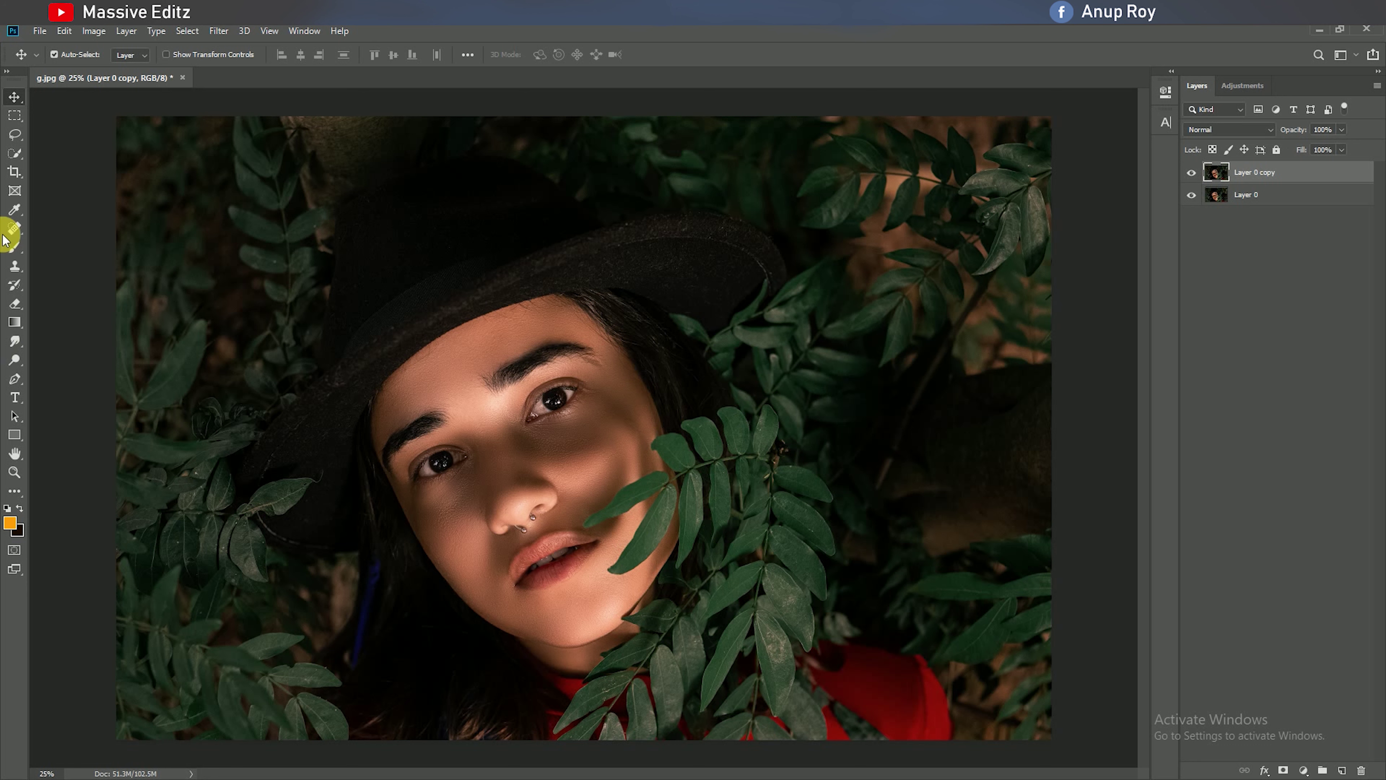
# Add a Brightness/Contrast adjustment layer that brightens the whole image
pyautogui.click(1304, 770)
pyautogui.click(1310, 564)
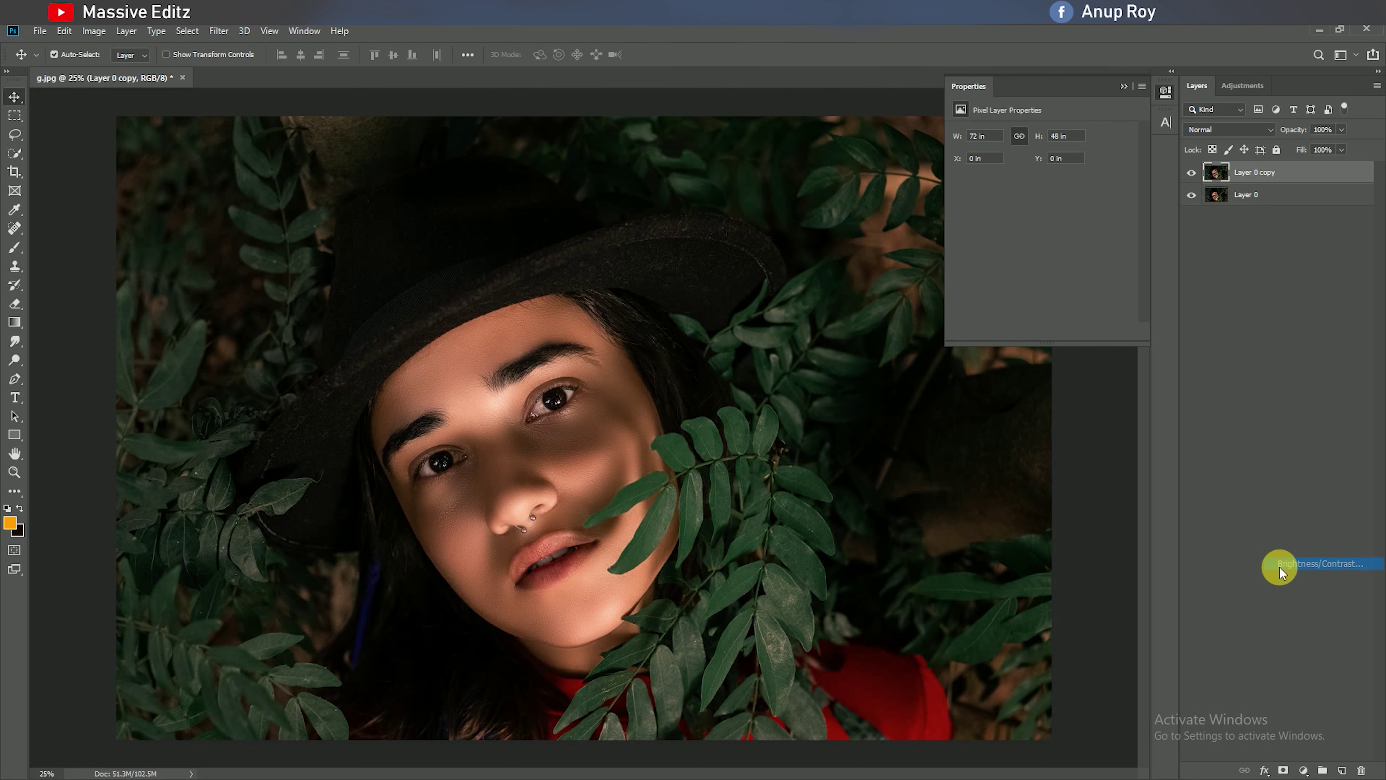
pyautogui.moveTo(1042, 173)
pyautogui.mouseDown()
pyautogui.moveTo(1058, 174)
pyautogui.moveTo(1049, 204)
pyautogui.mouseUp()
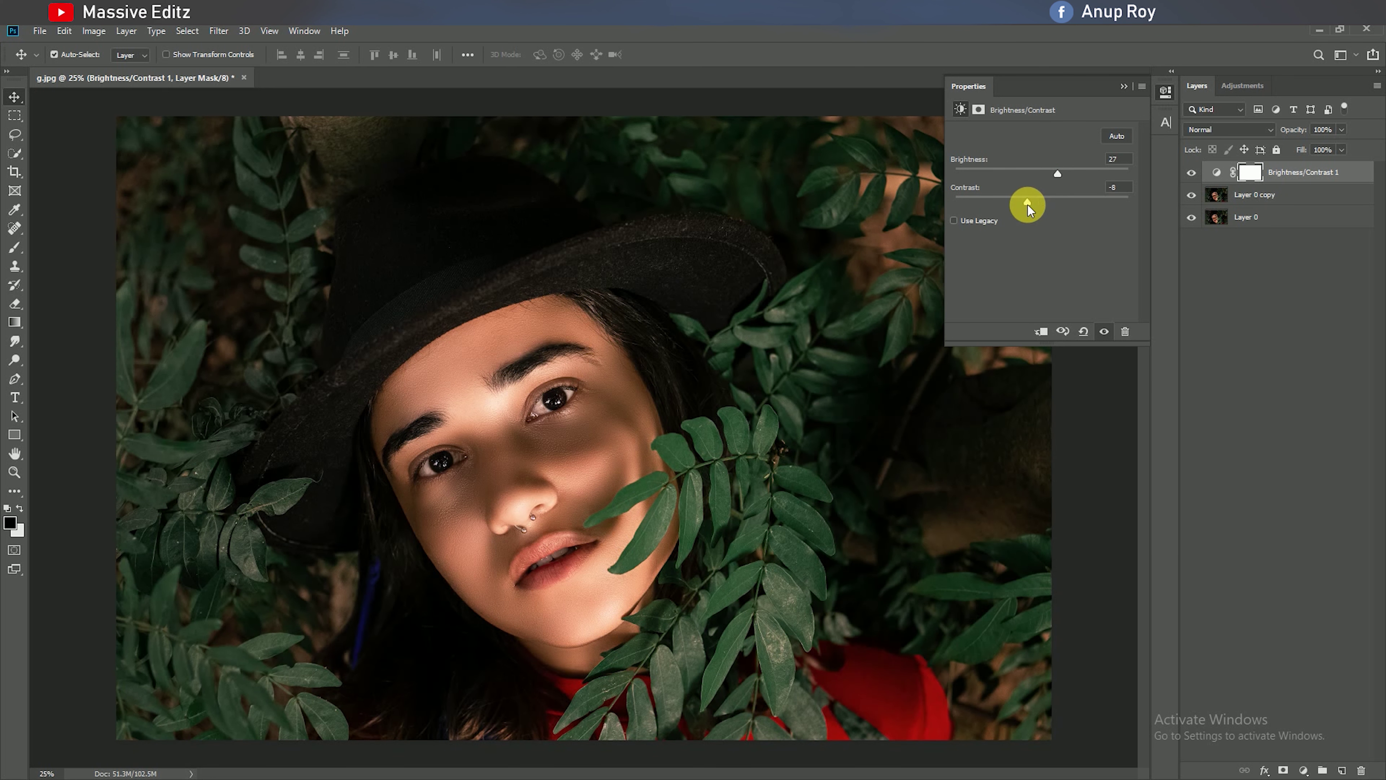
pyautogui.click(1124, 86)
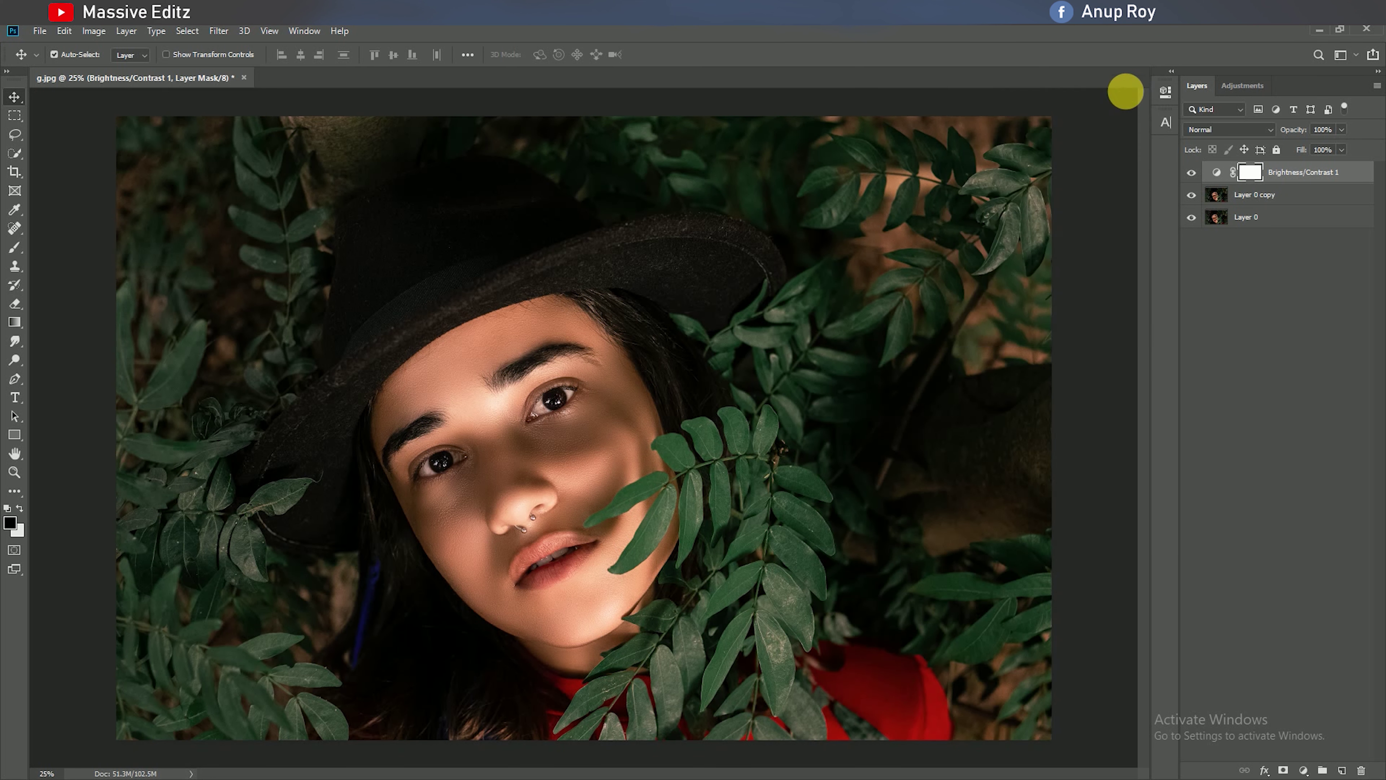
# Add a Curves adjustment layer with one control point on the tone curve
pyautogui.click(1304, 770)
pyautogui.click(1305, 583)
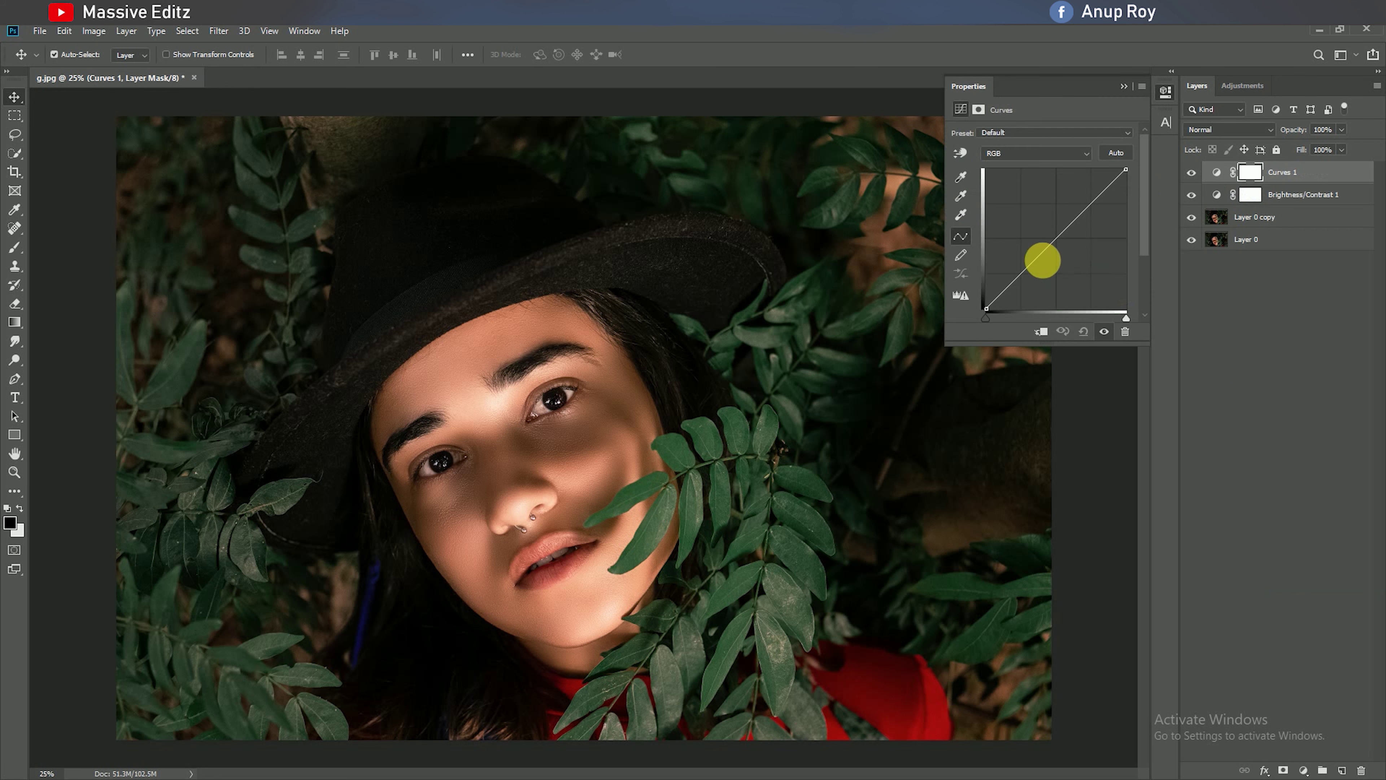
pyautogui.click(1021, 272)
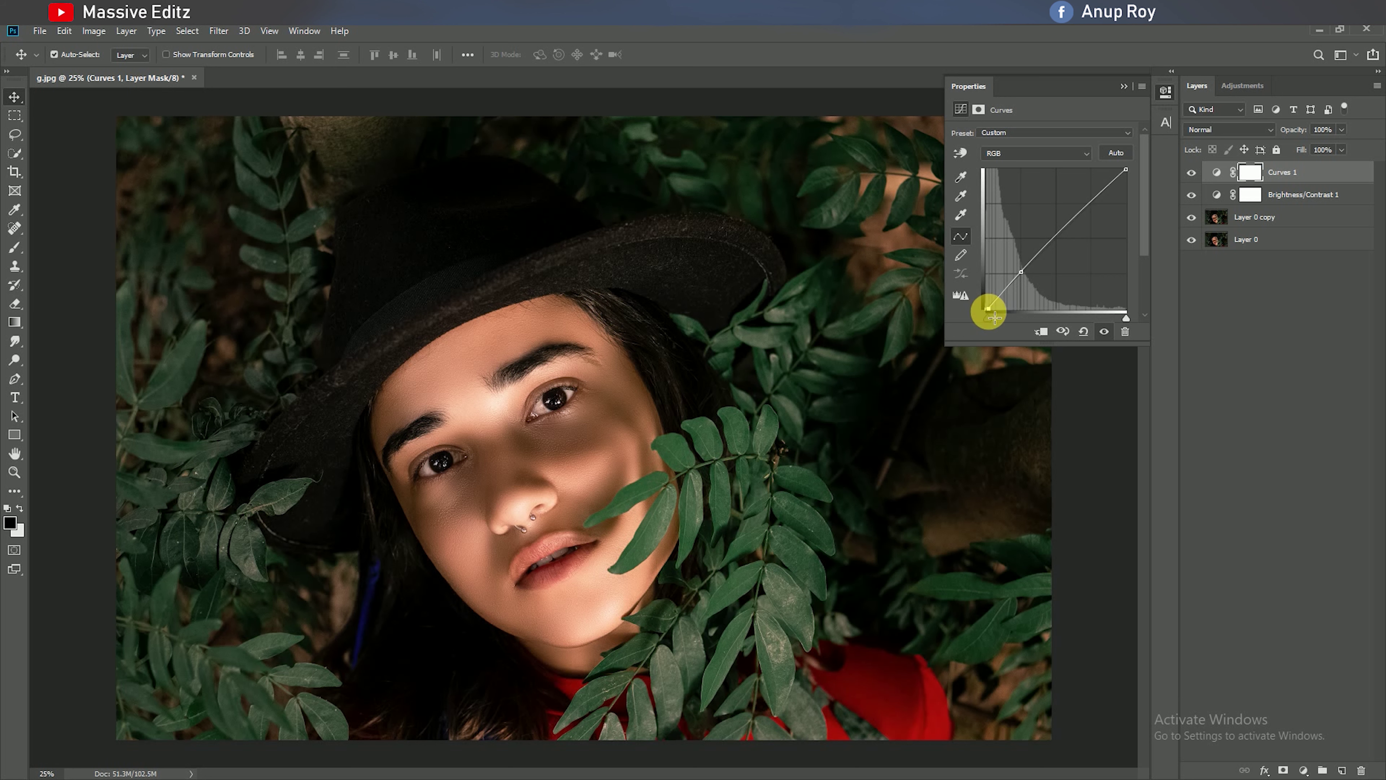
pyautogui.click(1124, 87)
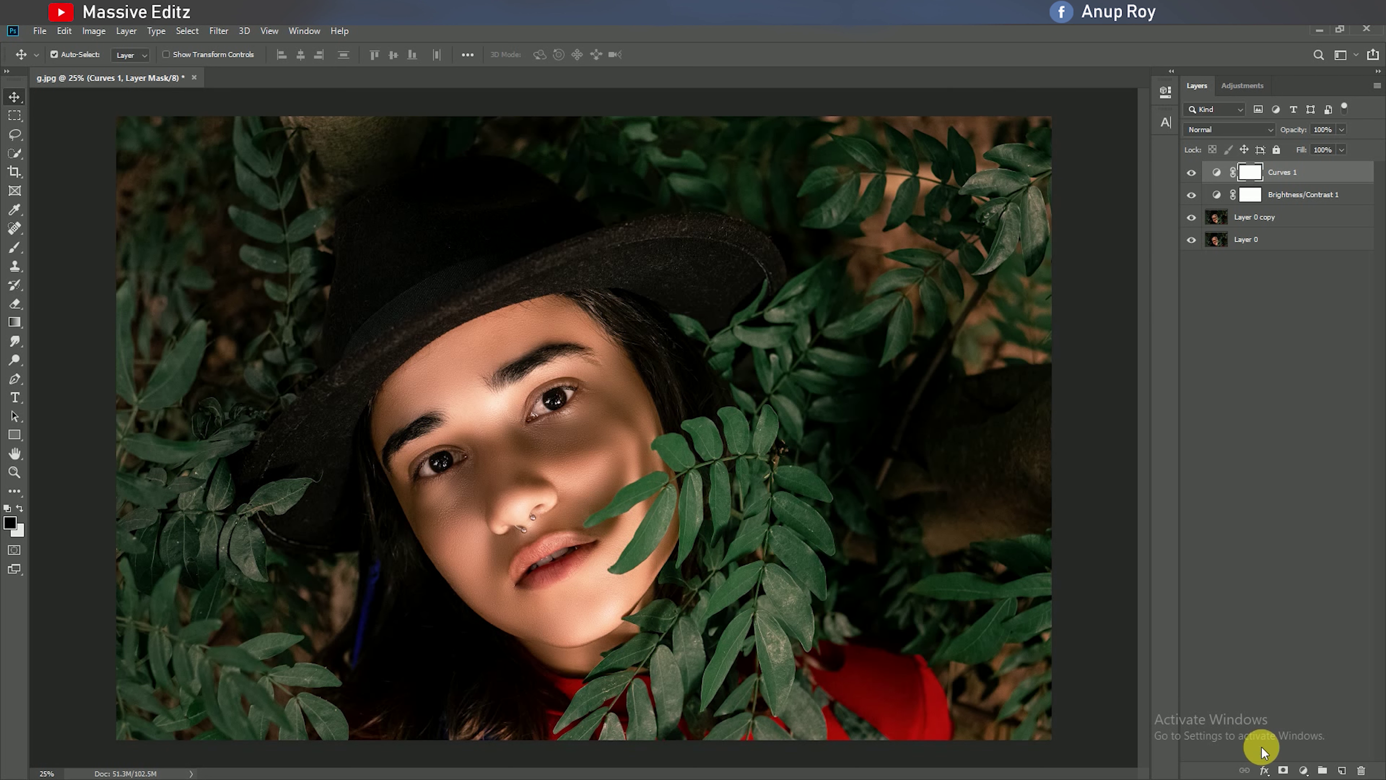
# Add a Levels adjustment layer with the midtone set to 0.95
pyautogui.click(1304, 770)
pyautogui.click(1302, 574)
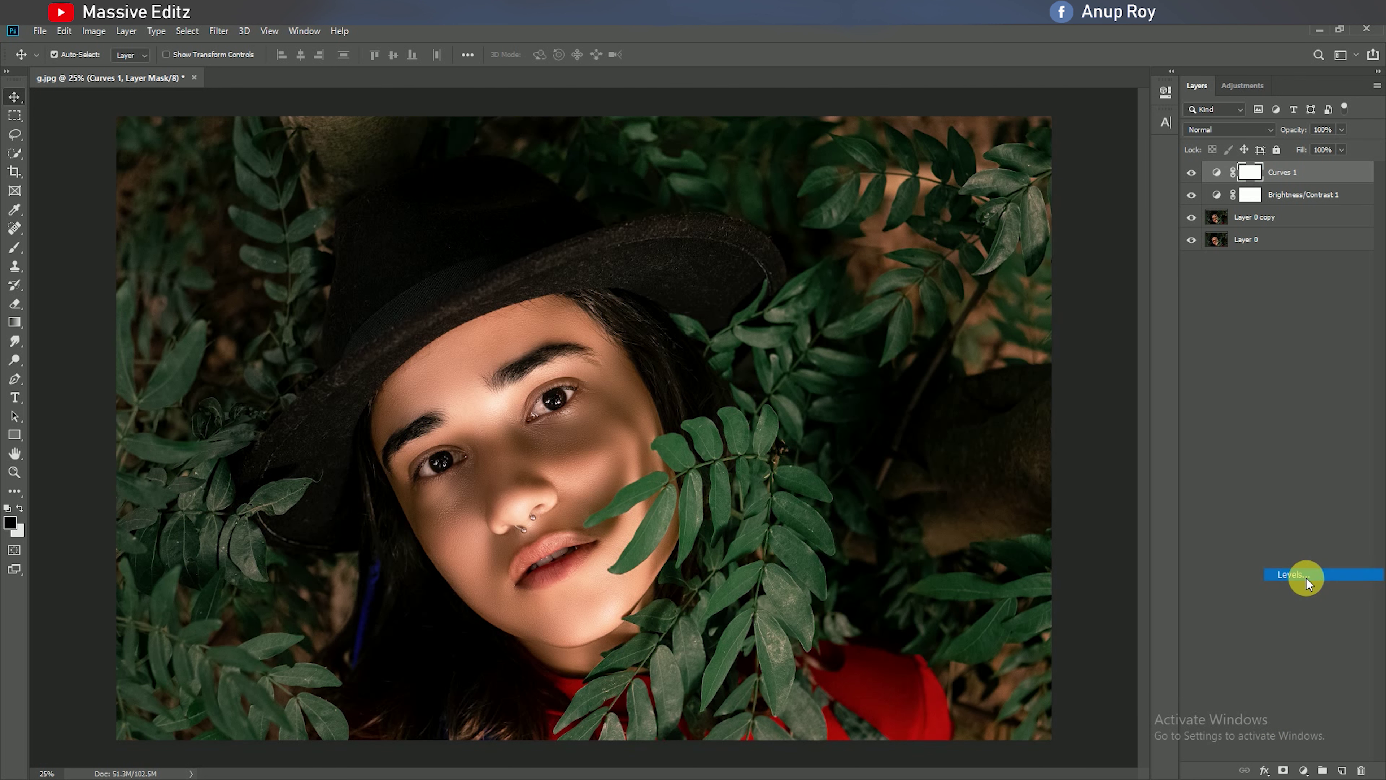
pyautogui.moveTo(1053, 238); pyautogui.dragTo(1056, 238)
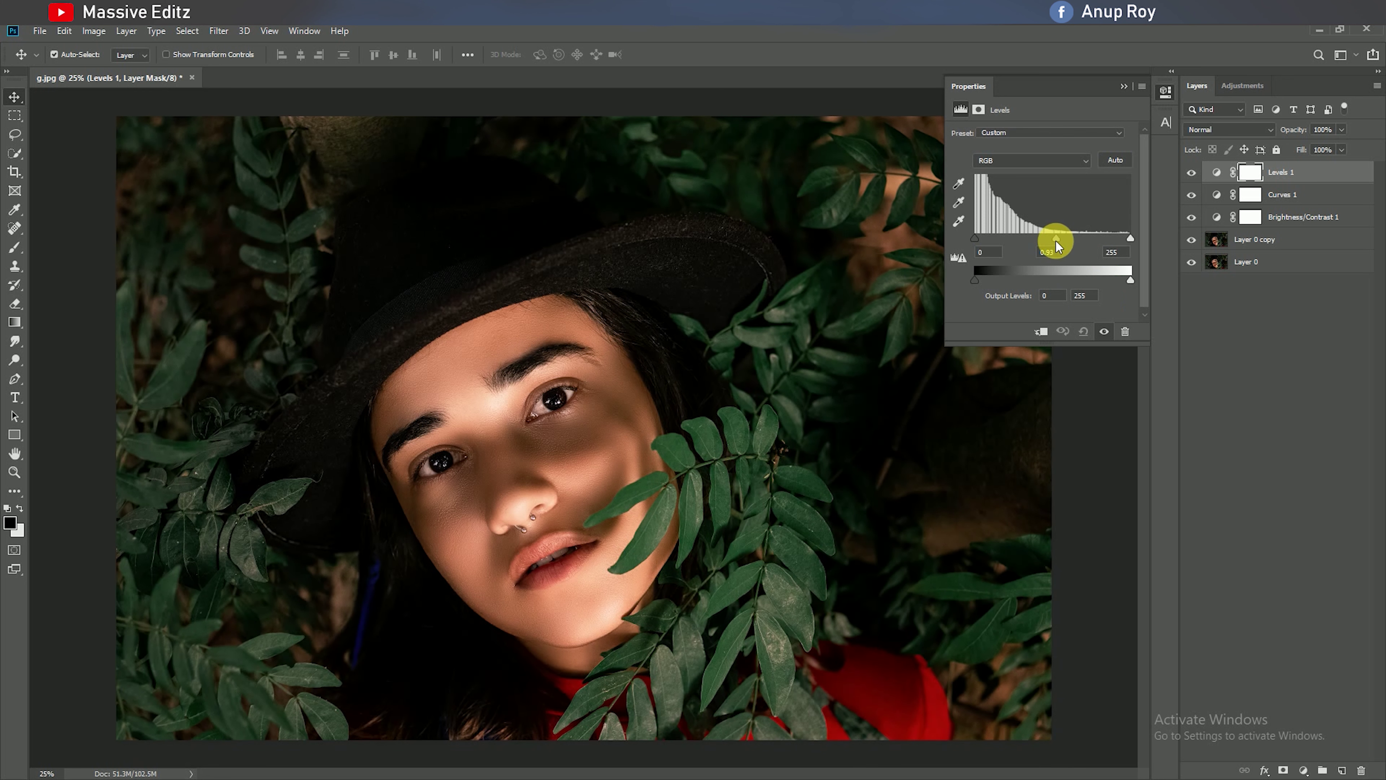
pyautogui.click(1124, 86)
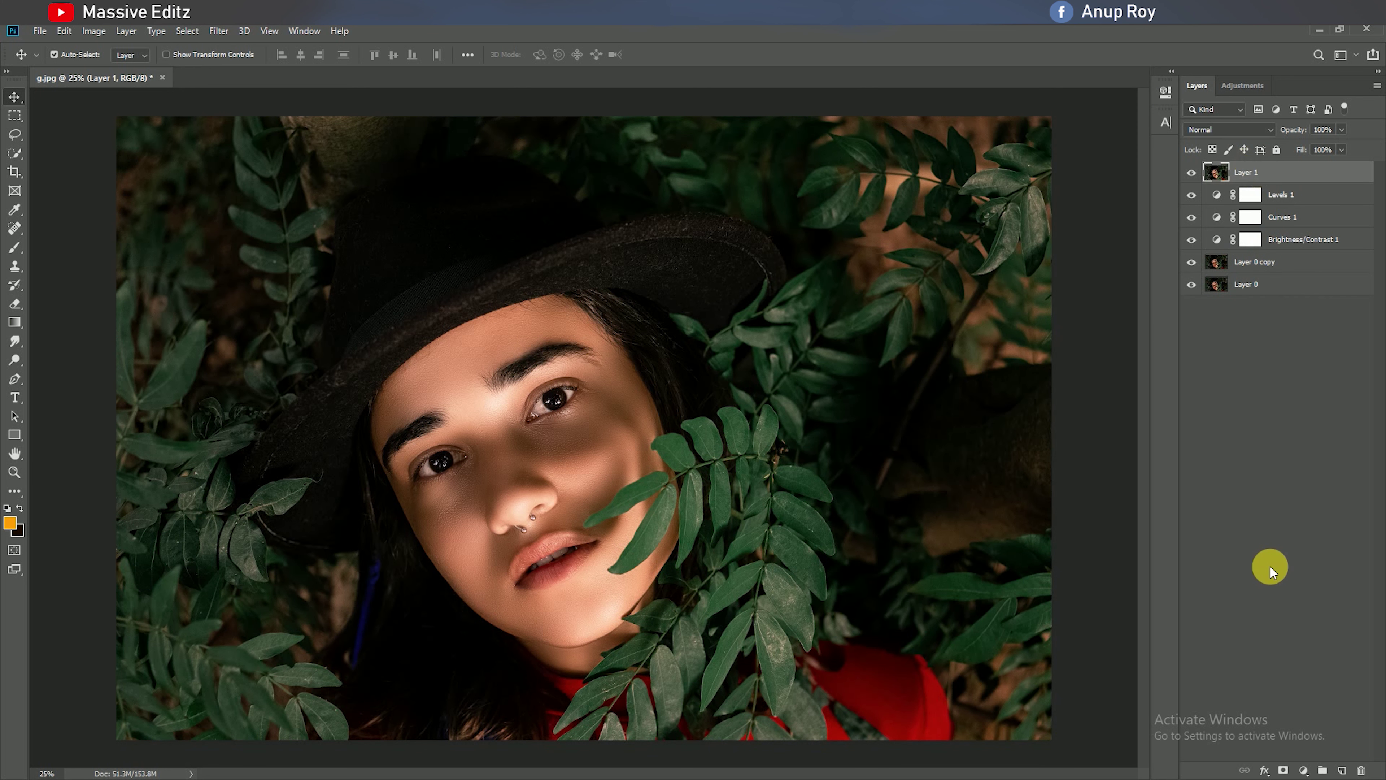
# Stamp visible layers, add a new empty layer, and sample a leaf green as foreground colour
pyautogui.hotkey('ctrl', 'alt', 'shift', 'e')
pyautogui.click(1345, 770)
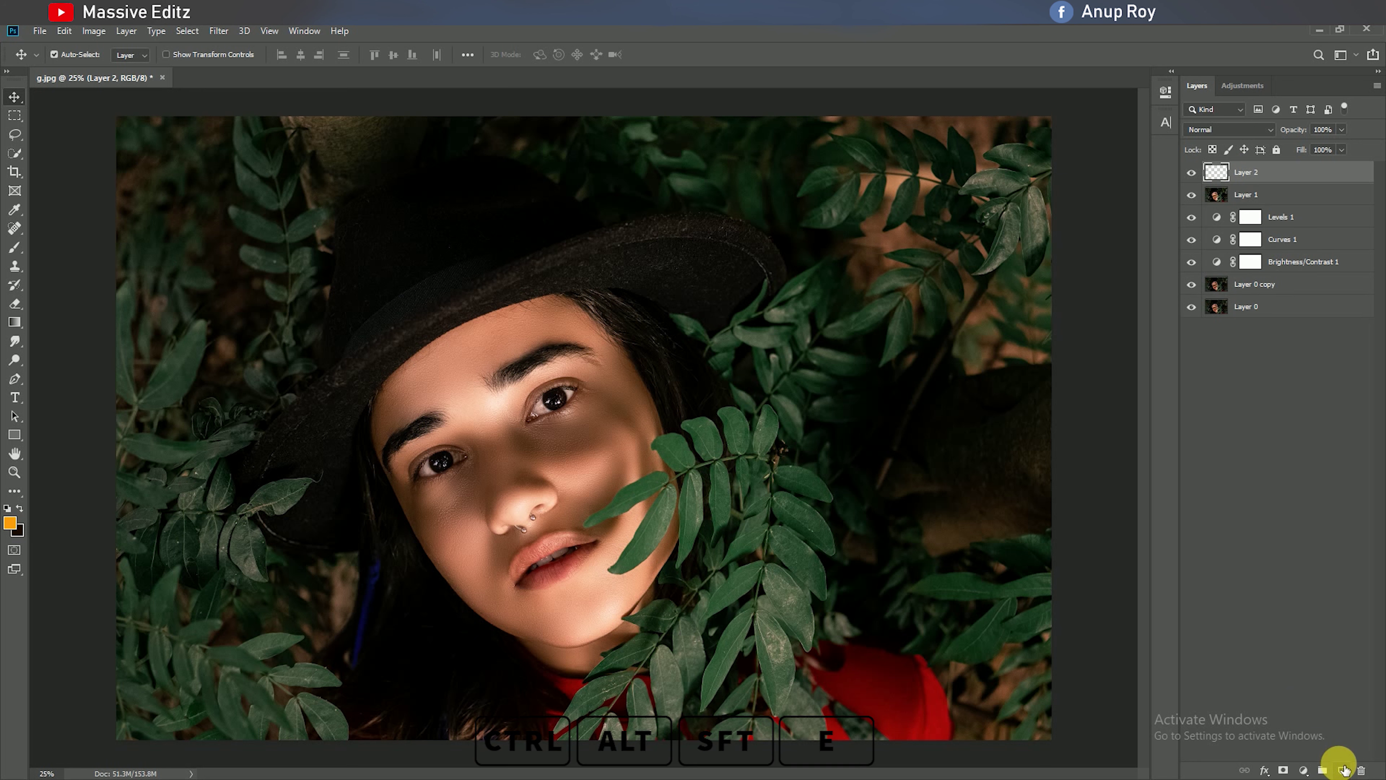
pyautogui.click(11, 525)
pyautogui.click(617, 498)
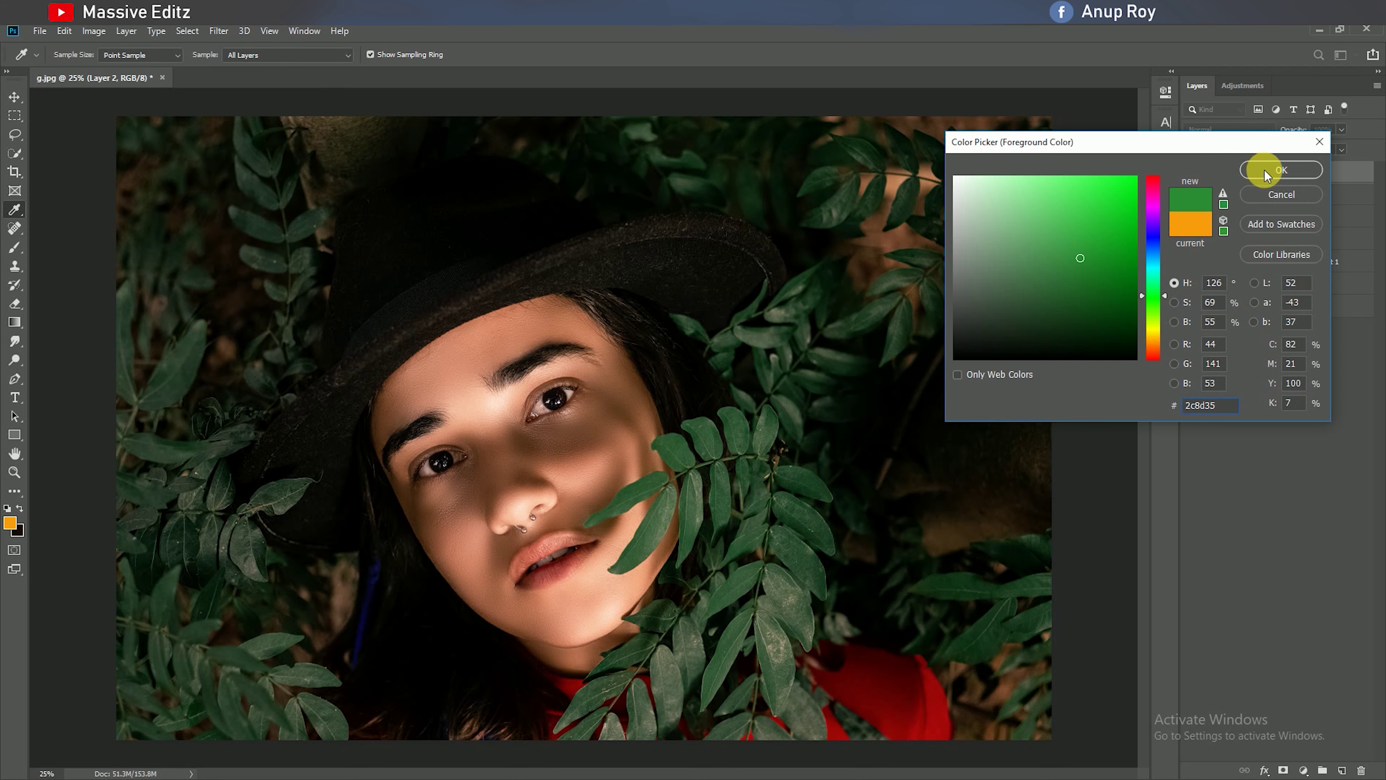
pyautogui.click(1281, 170)
# Choose a soft round brush at 64 px
pyautogui.click(15, 247)
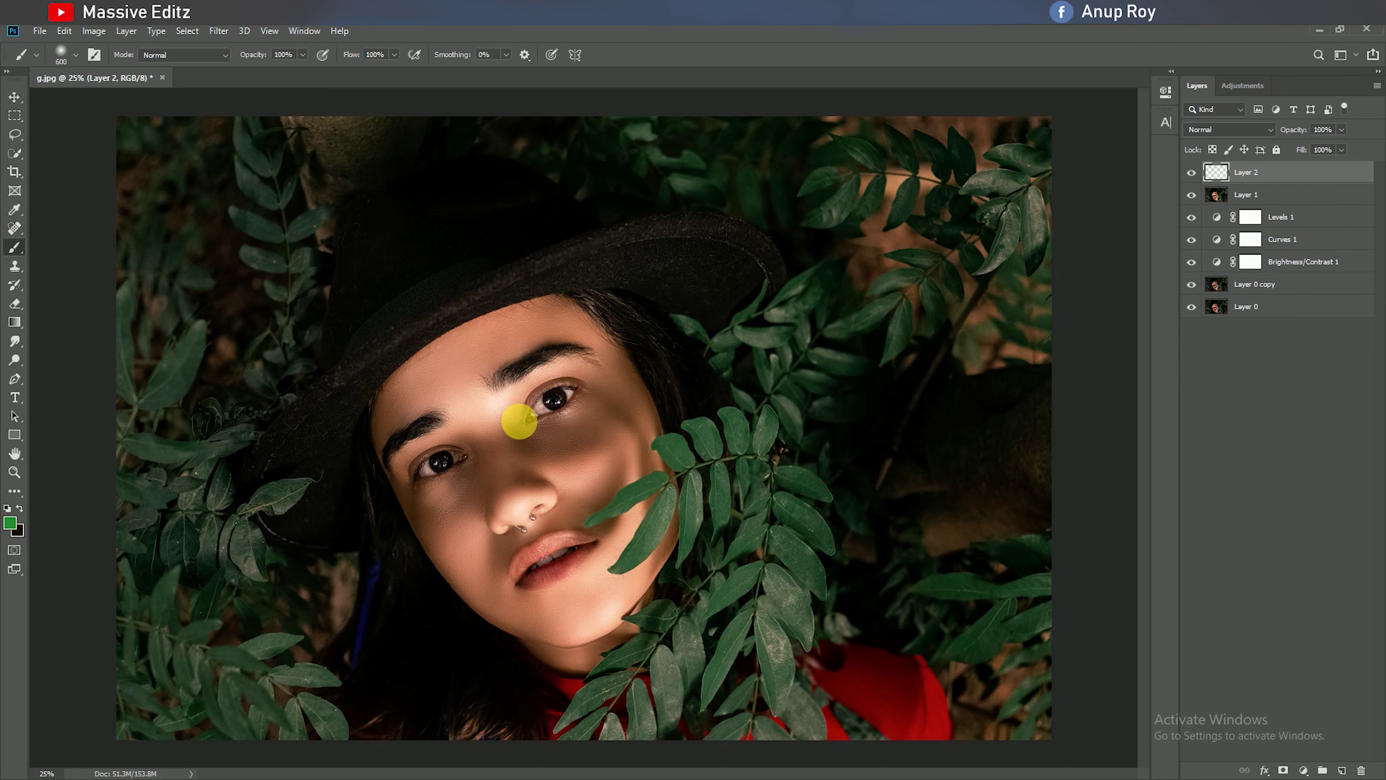
pyautogui.scroll(4, 521, 422)
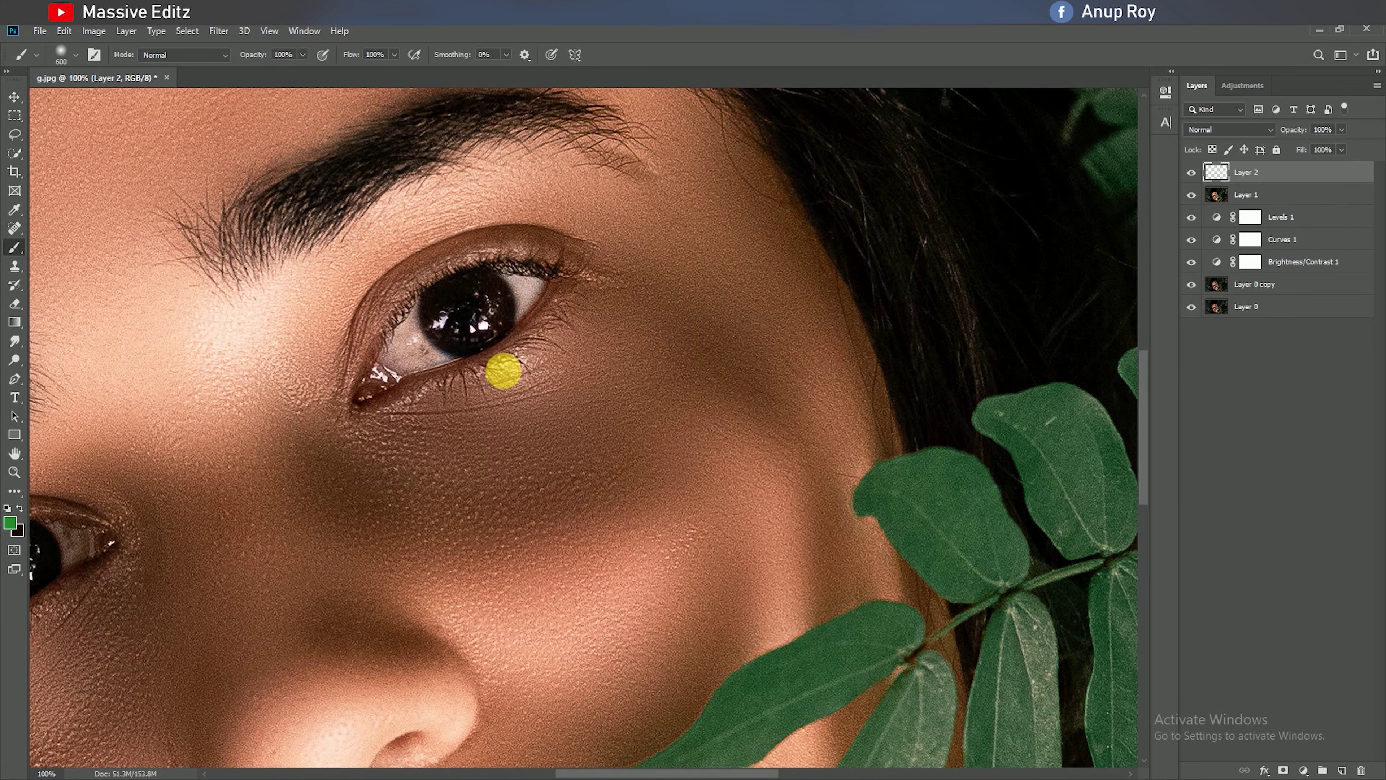
pyautogui.rightClick(477, 321)
pyautogui.click(521, 471)
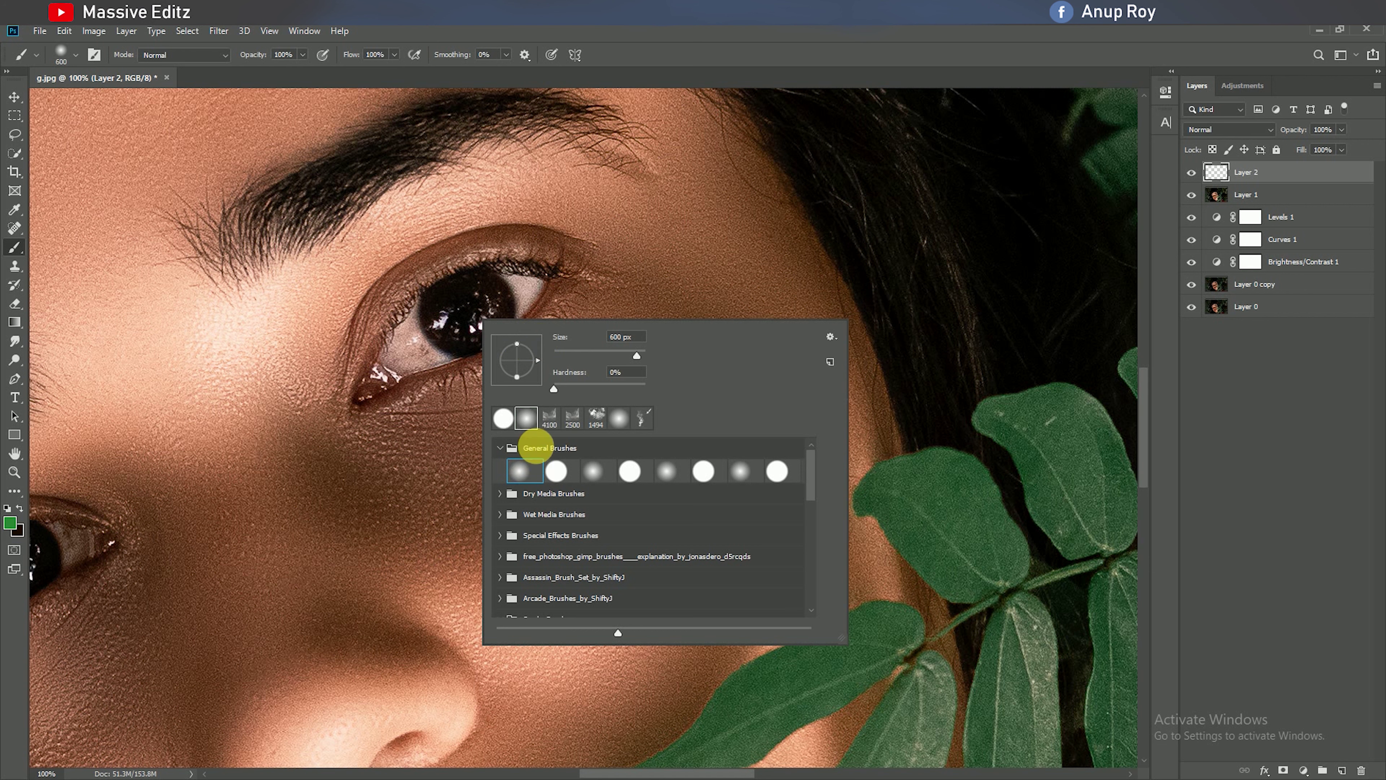
pyautogui.click(587, 352)
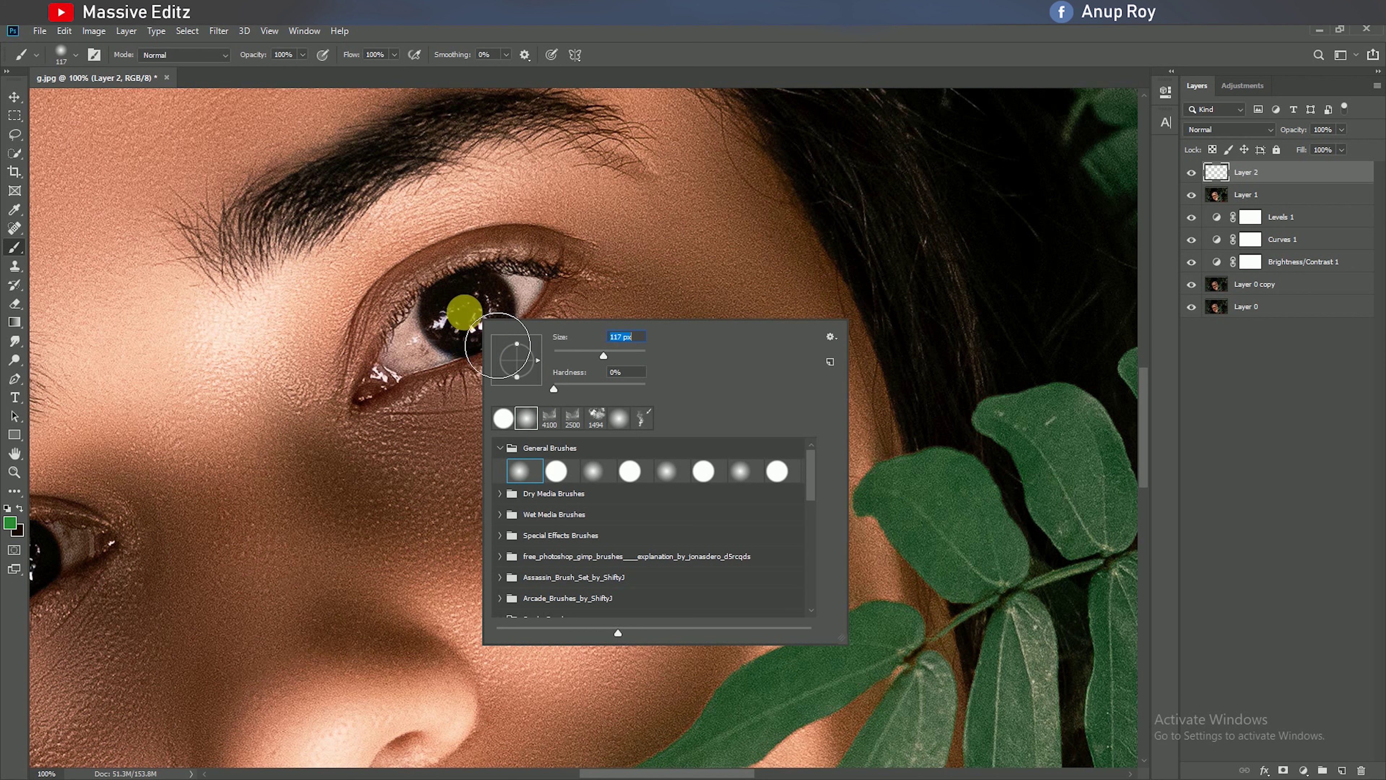
pyautogui.click(464, 312)
# Paint both irises green on Layer 2 and set its blend mode to Vivid Light
pyautogui.moveTo(334, 471); pyautogui.dragTo(580, 414)
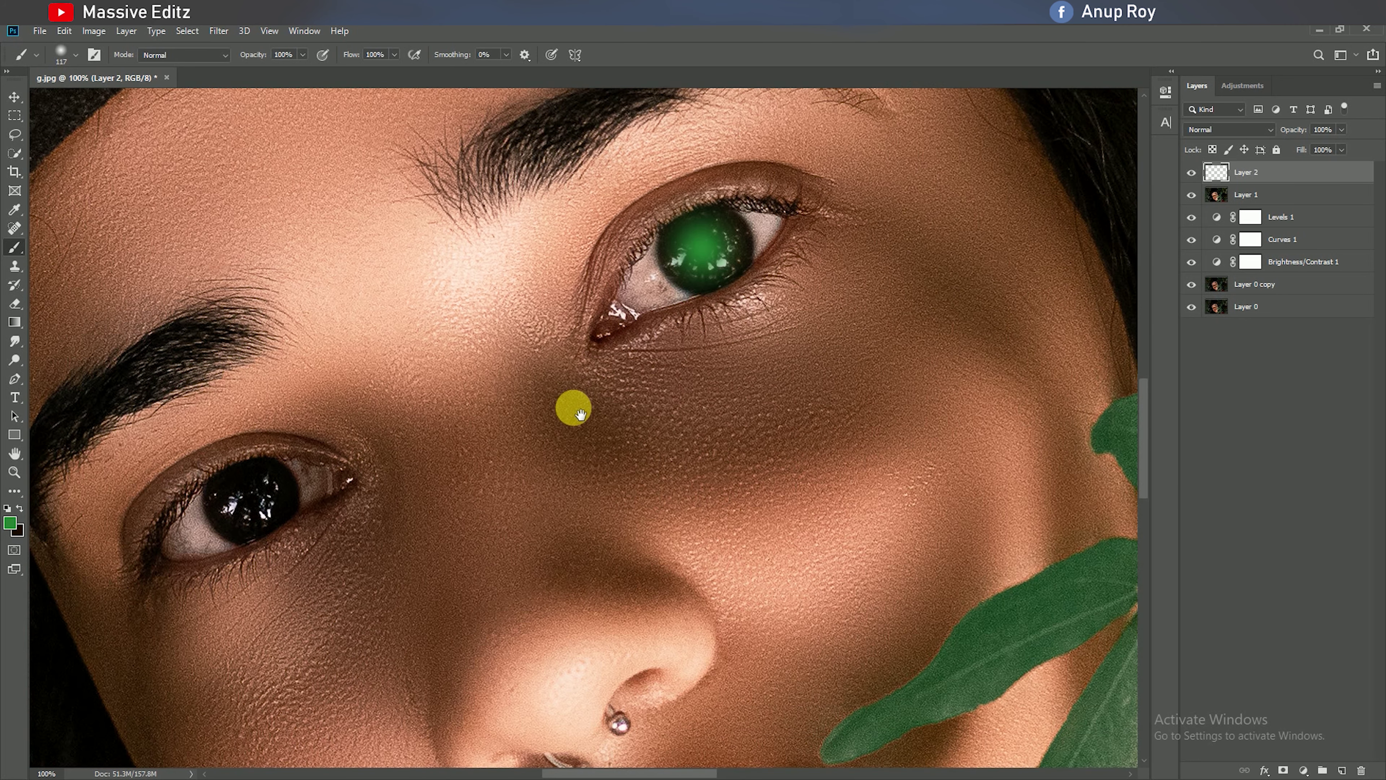
pyautogui.click(251, 500)
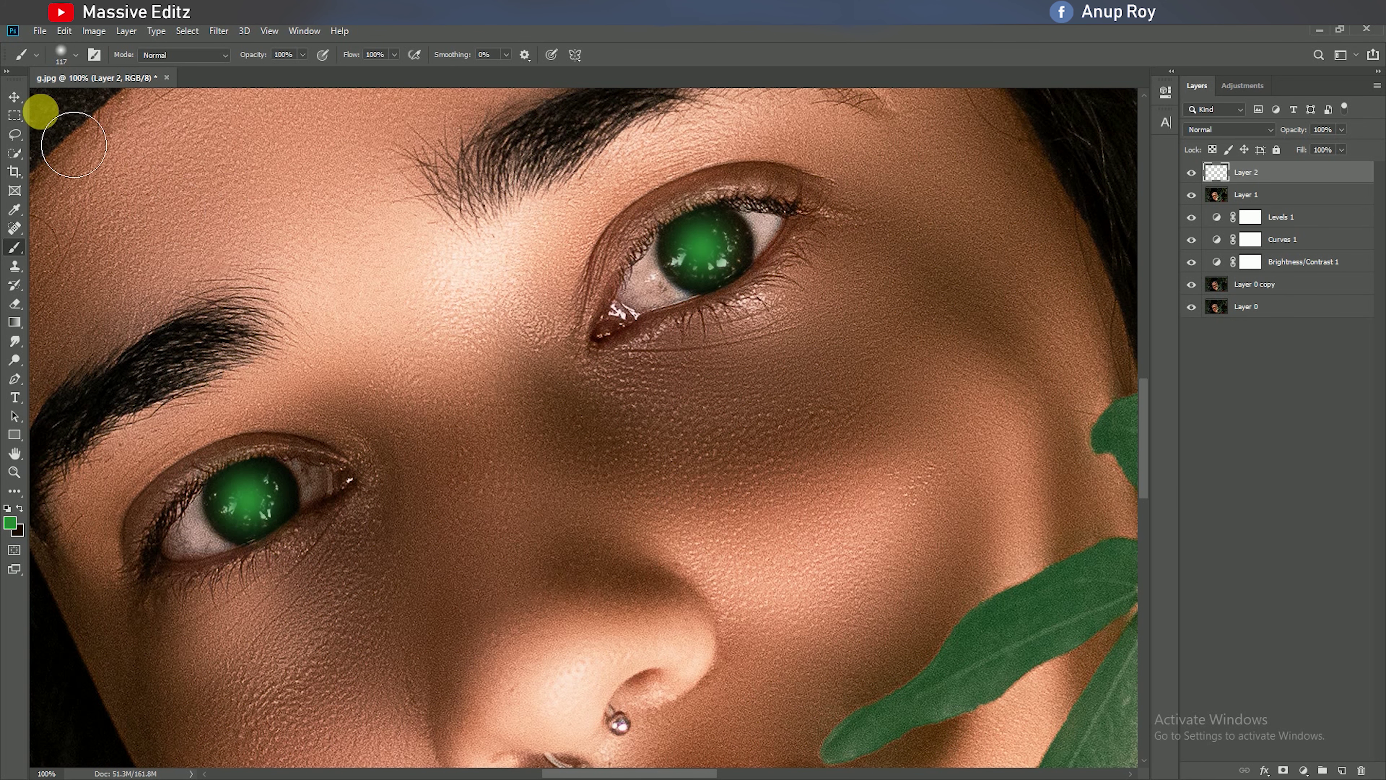
pyautogui.click(14, 97)
pyautogui.click(1229, 129)
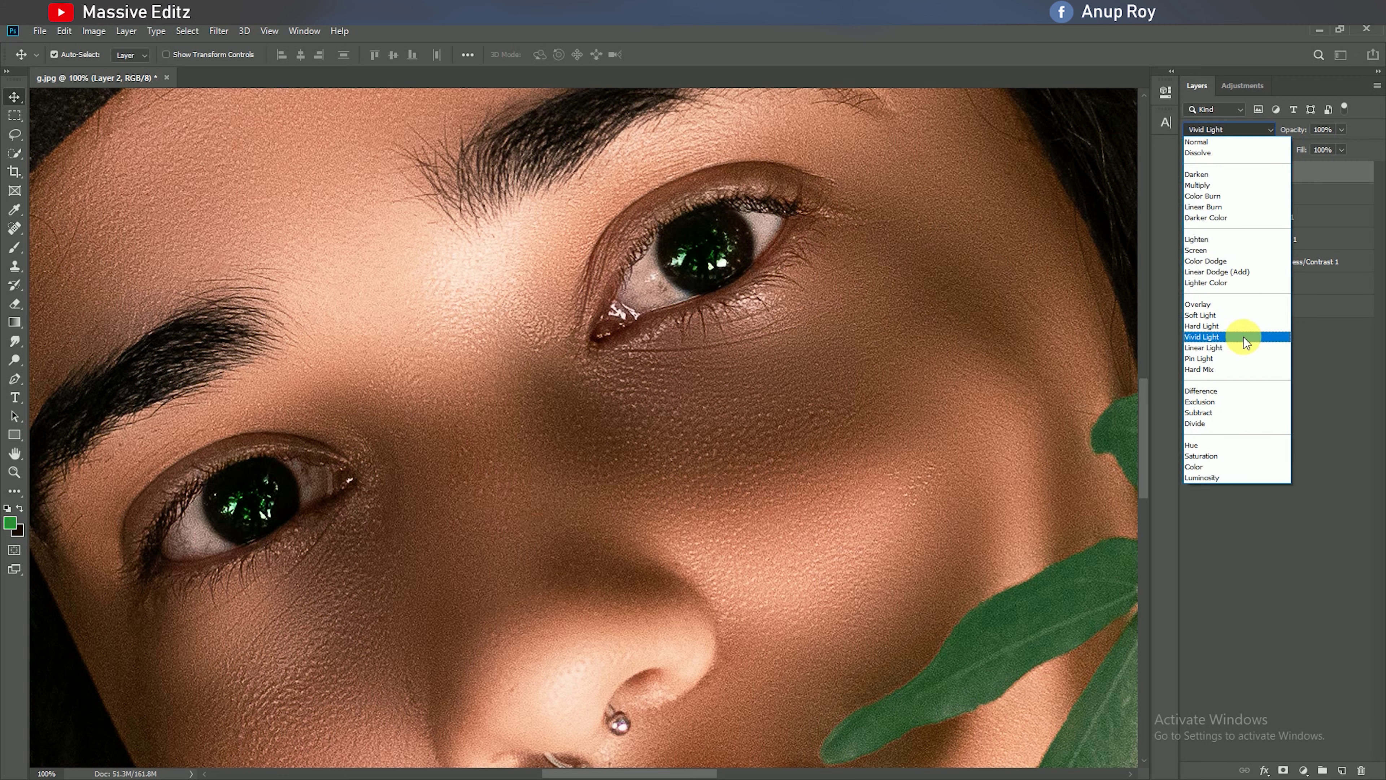
pyautogui.click(1244, 337)
pyautogui.hotkey('ctrl', '-')
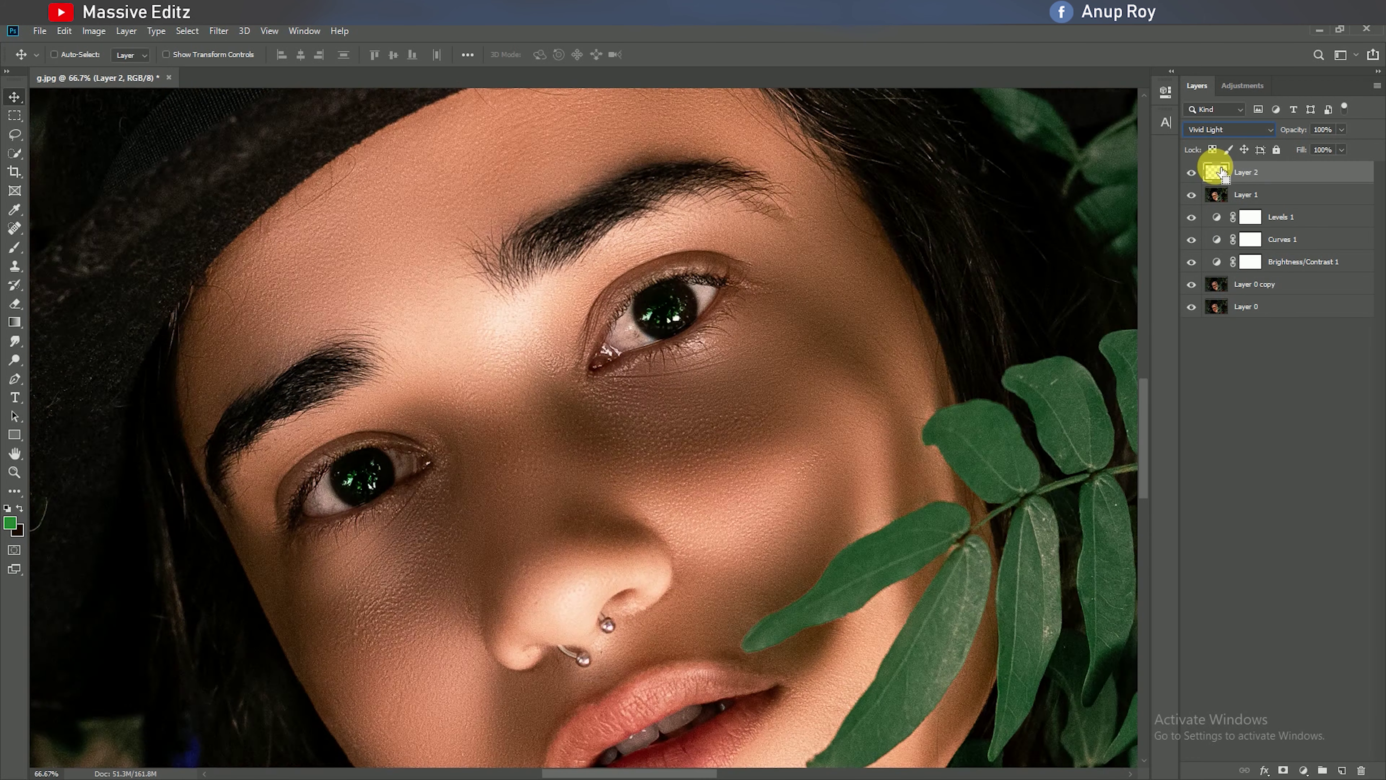
pyautogui.hotkey('ctrl', '-')
pyautogui.hotkey('ctrl', '-')
pyautogui.hotkey('ctrl', '-')
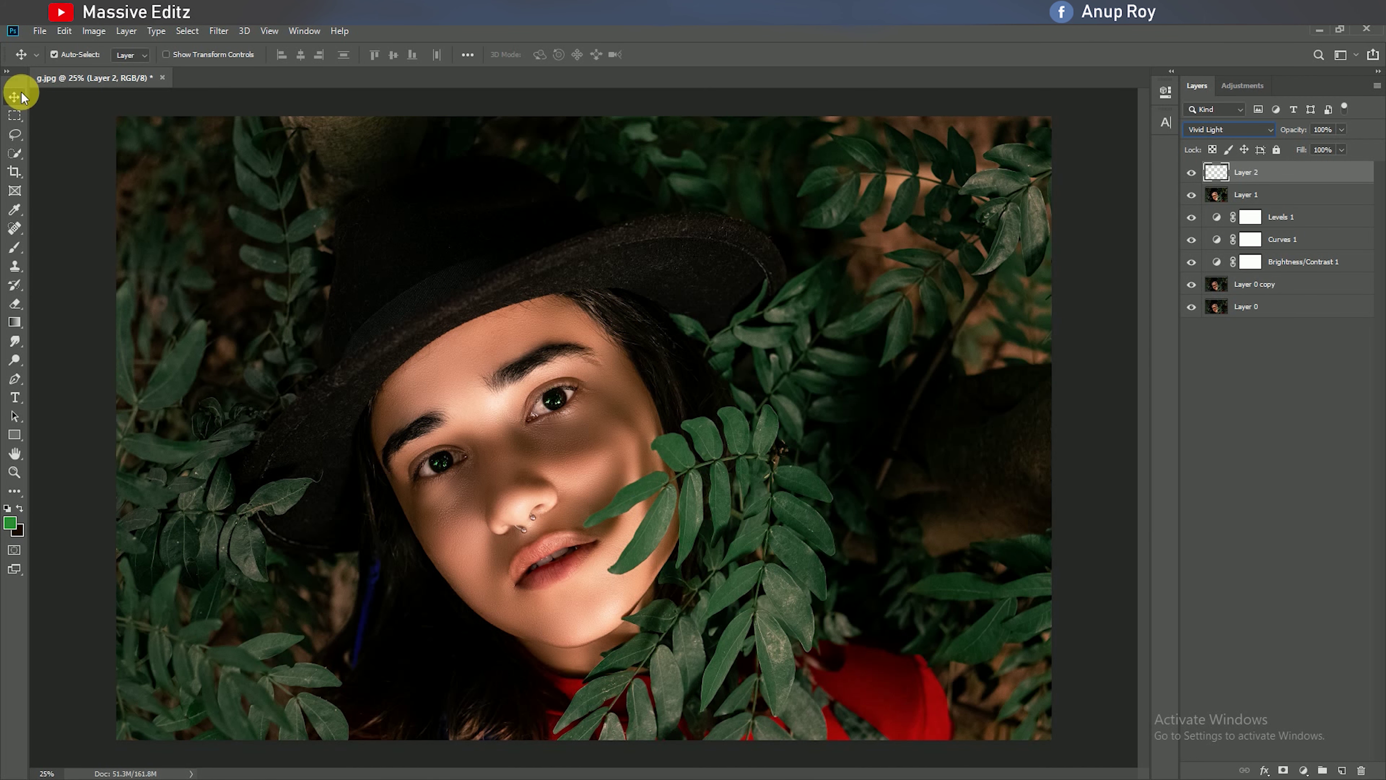
# Show the iris layer again and stamp all visible layers into Layer 3 for Camera Raw
pyautogui.click(1193, 174)
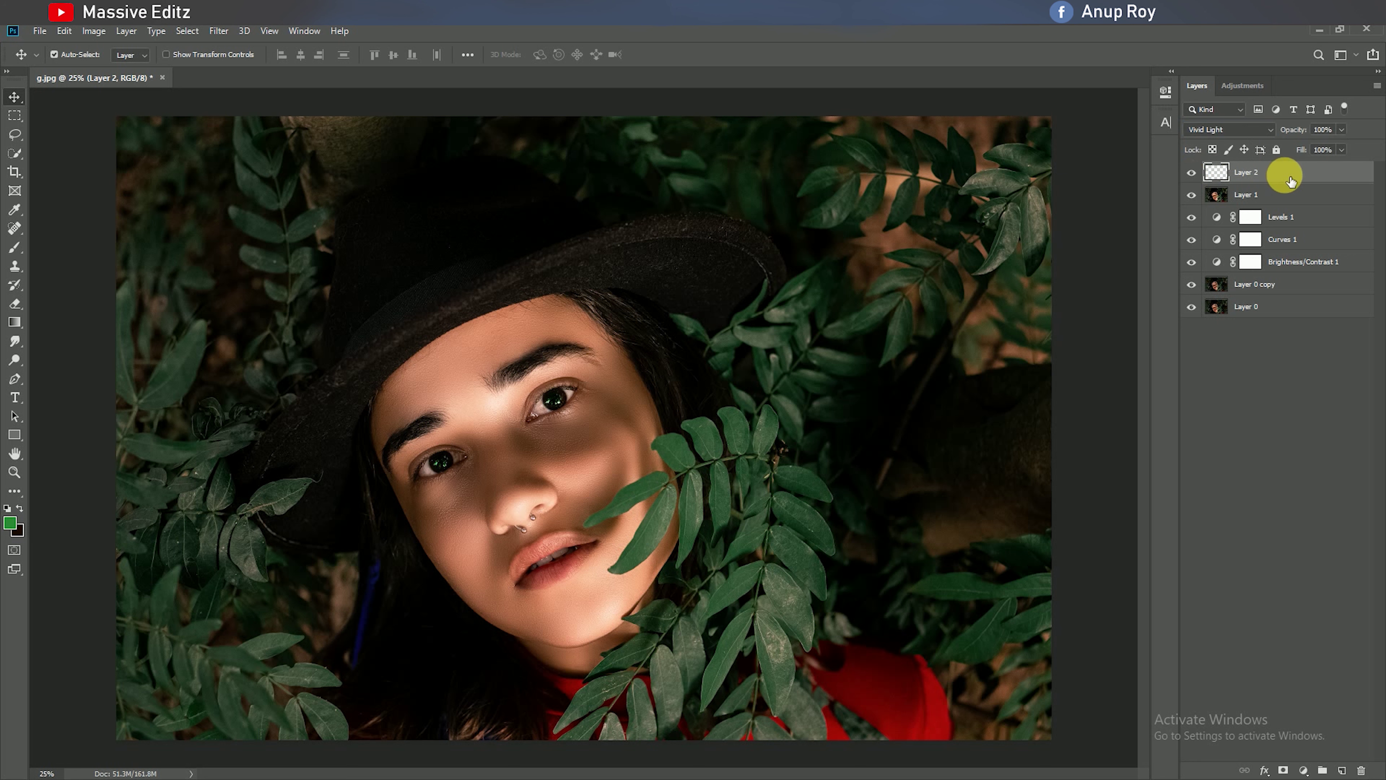
pyautogui.hotkey('ctrl', 'alt', 'shift', 'e')
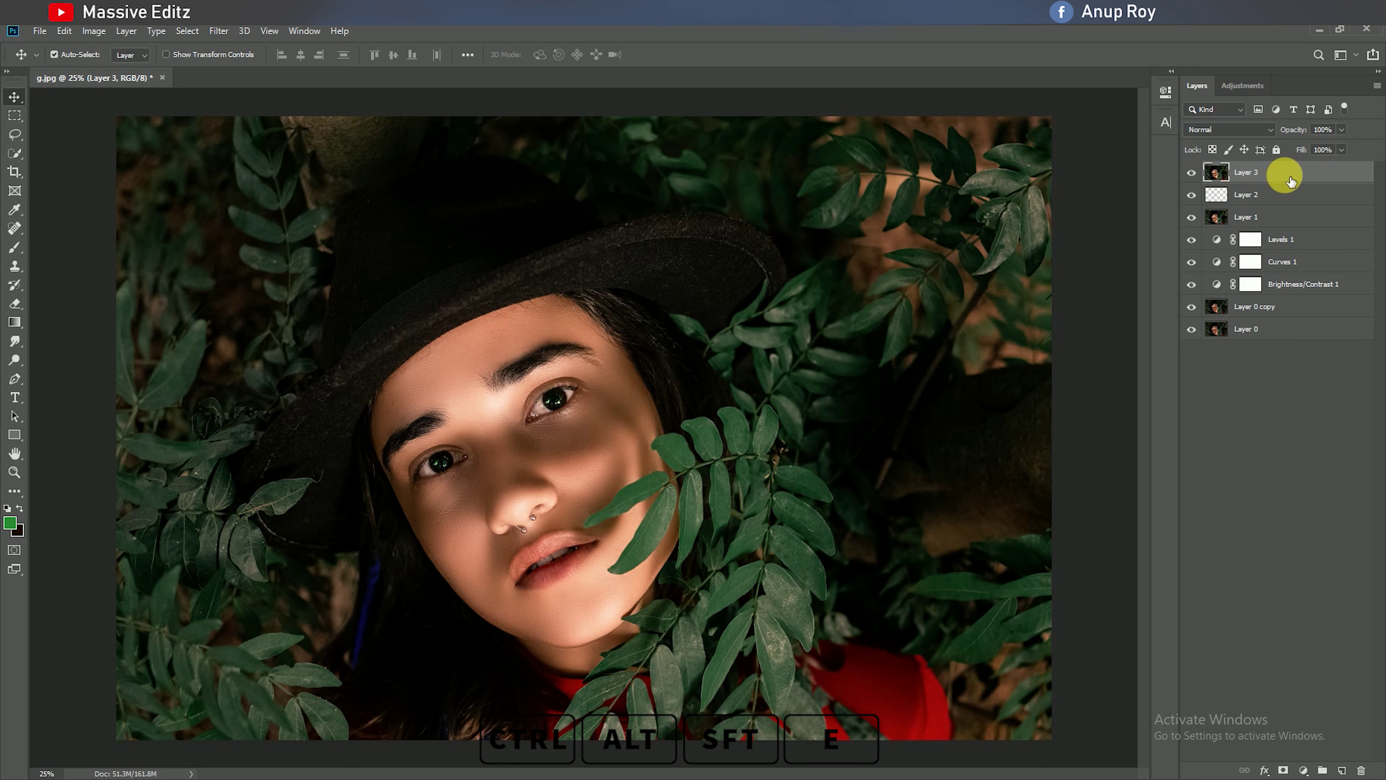
pyautogui.click(218, 31)
pyautogui.click(238, 118)
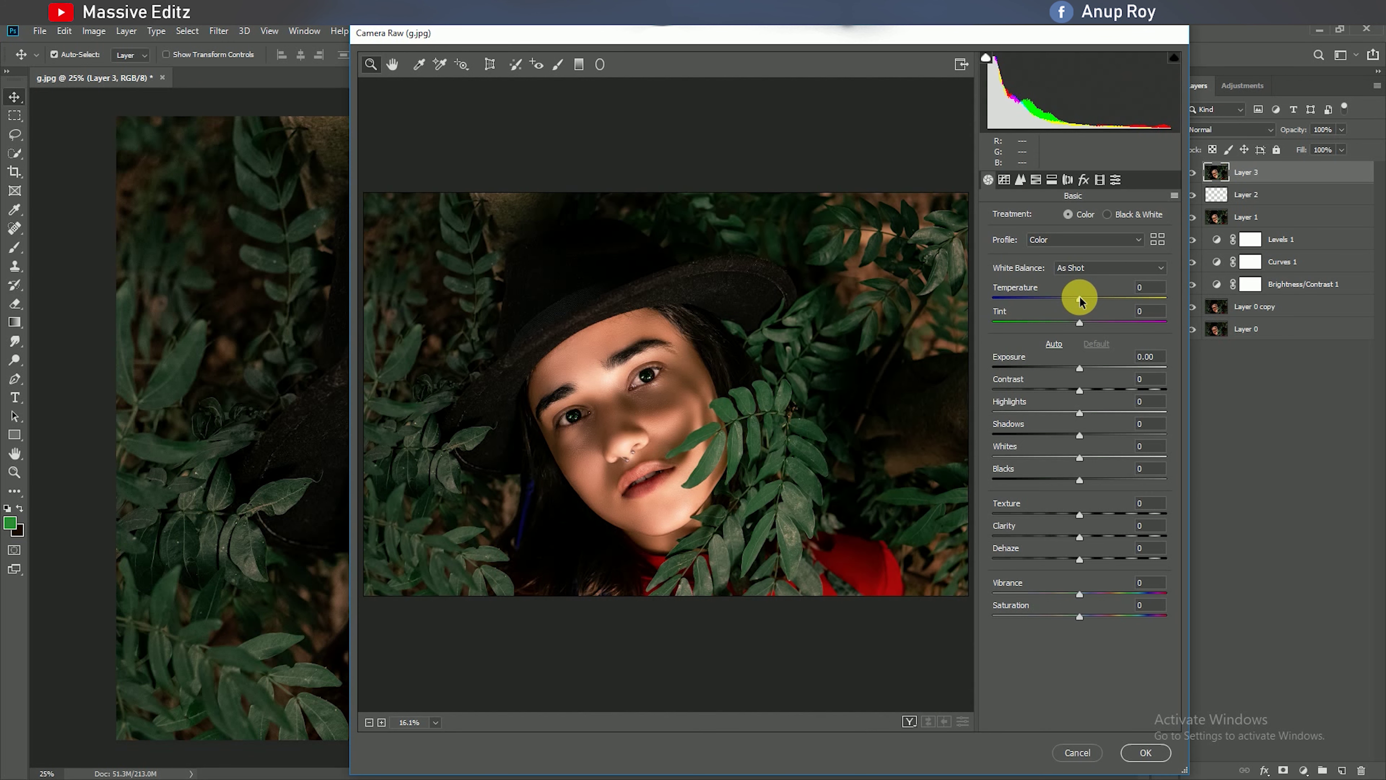
# Warm white balance, raise exposure and contrast, Highlights -100, lift shadows, lower clarity, Saturation -36
pyautogui.moveTo(1082, 302); pyautogui.dragTo(1088, 299)
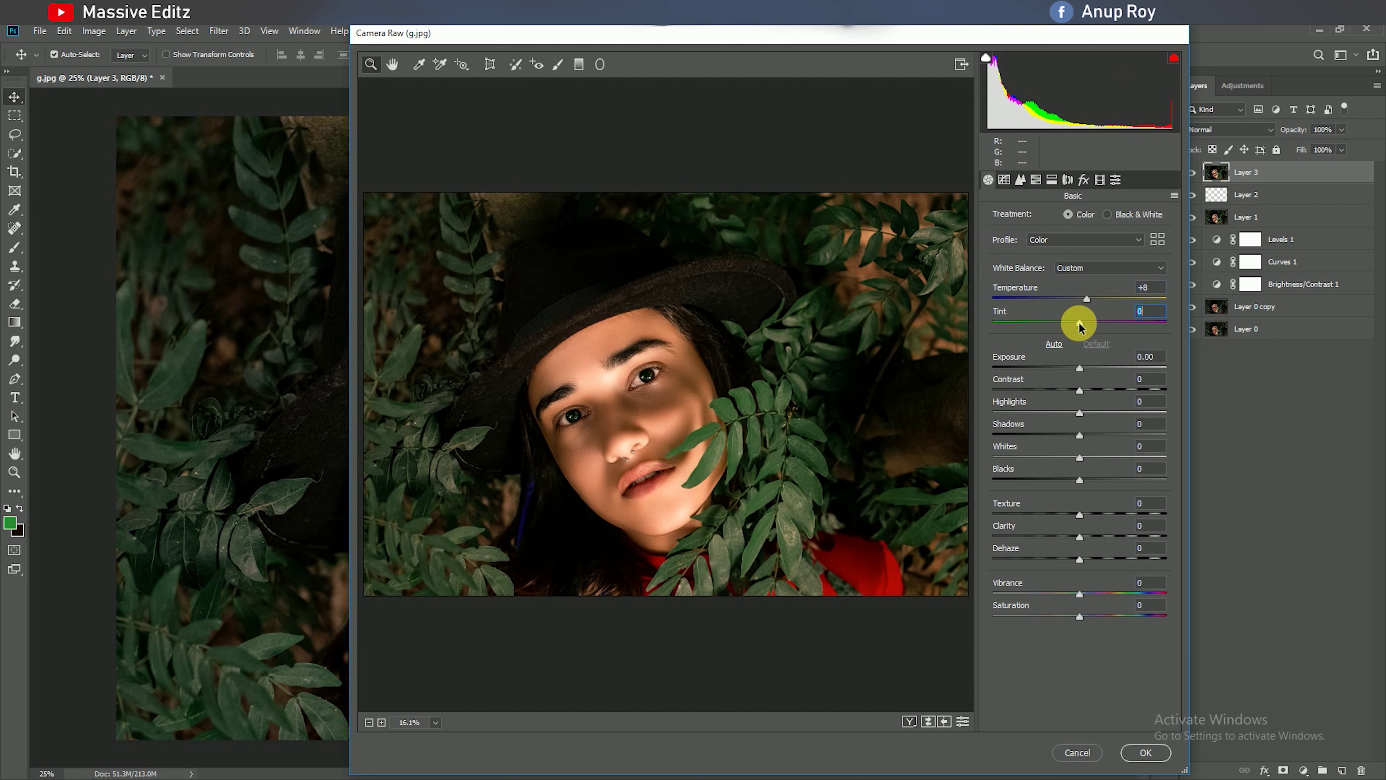
pyautogui.moveTo(1080, 371)
pyautogui.mouseDown()
pyautogui.moveTo(1096, 390)
pyautogui.moveTo(1053, 413)
pyautogui.moveTo(977, 415)
pyautogui.mouseUp()
pyautogui.moveTo(1079, 436)
pyautogui.mouseDown()
pyautogui.moveTo(1146, 440)
pyautogui.moveTo(1108, 458)
pyautogui.moveTo(1112, 485)
pyautogui.moveTo(1144, 482)
pyautogui.mouseUp()
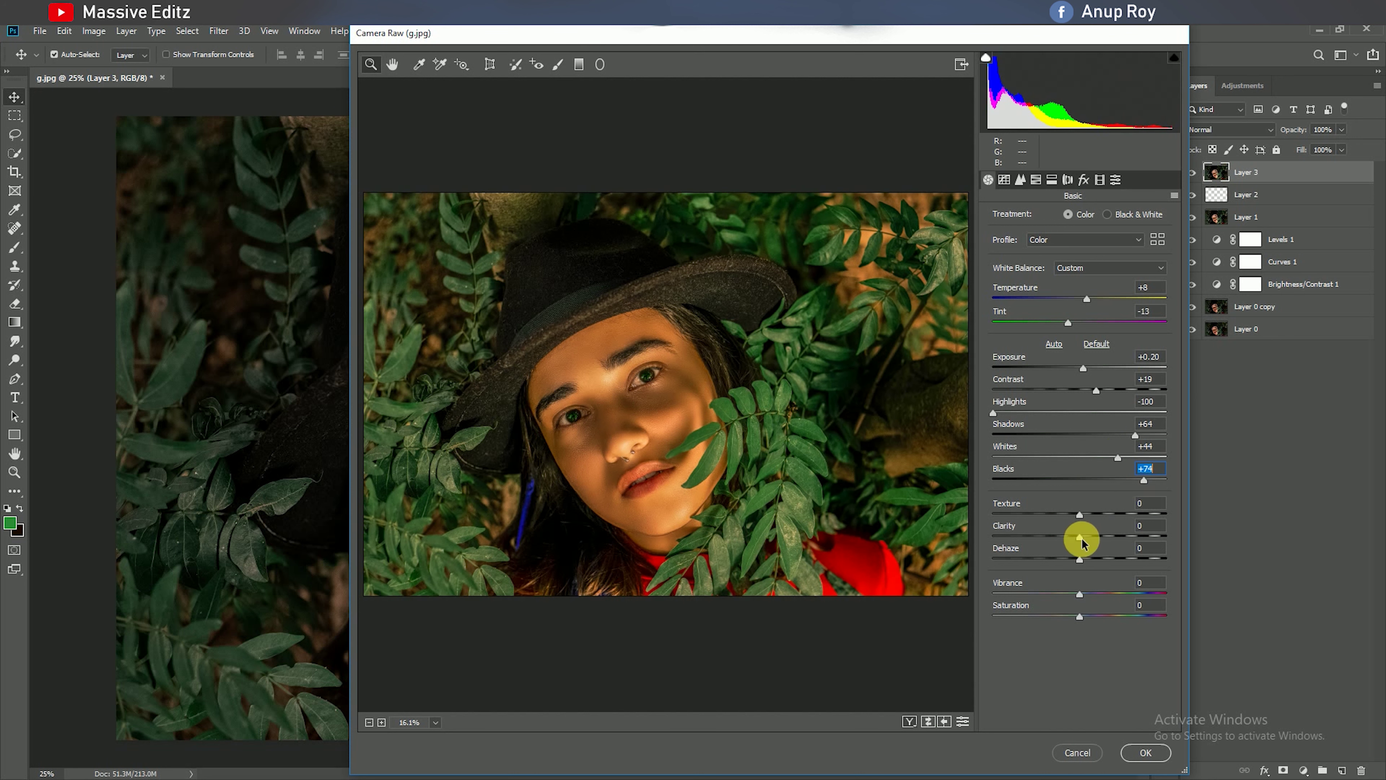
pyautogui.moveTo(1080, 537); pyautogui.dragTo(1050, 540)
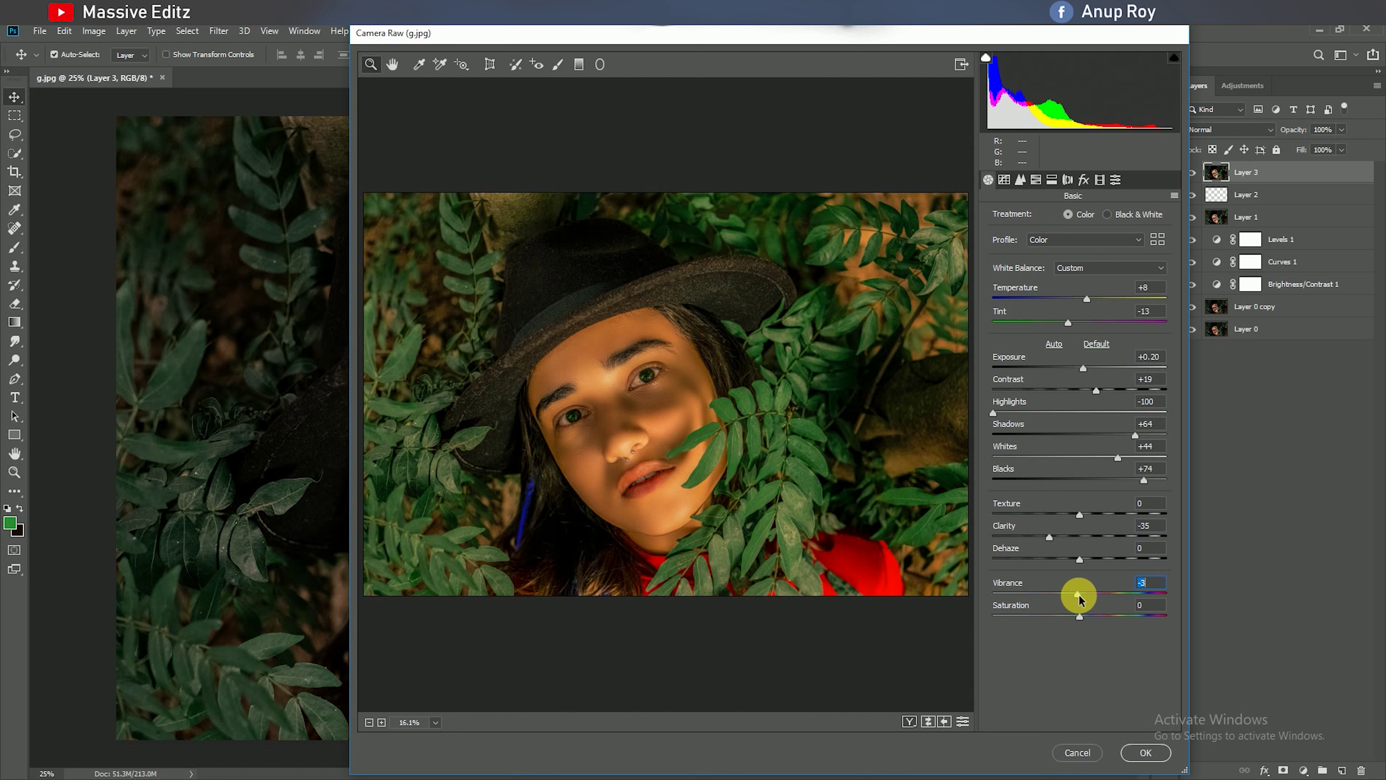
pyautogui.moveTo(1079, 598)
pyautogui.mouseDown()
pyautogui.moveTo(1091, 601)
pyautogui.moveTo(1049, 626)
pyautogui.mouseUp()
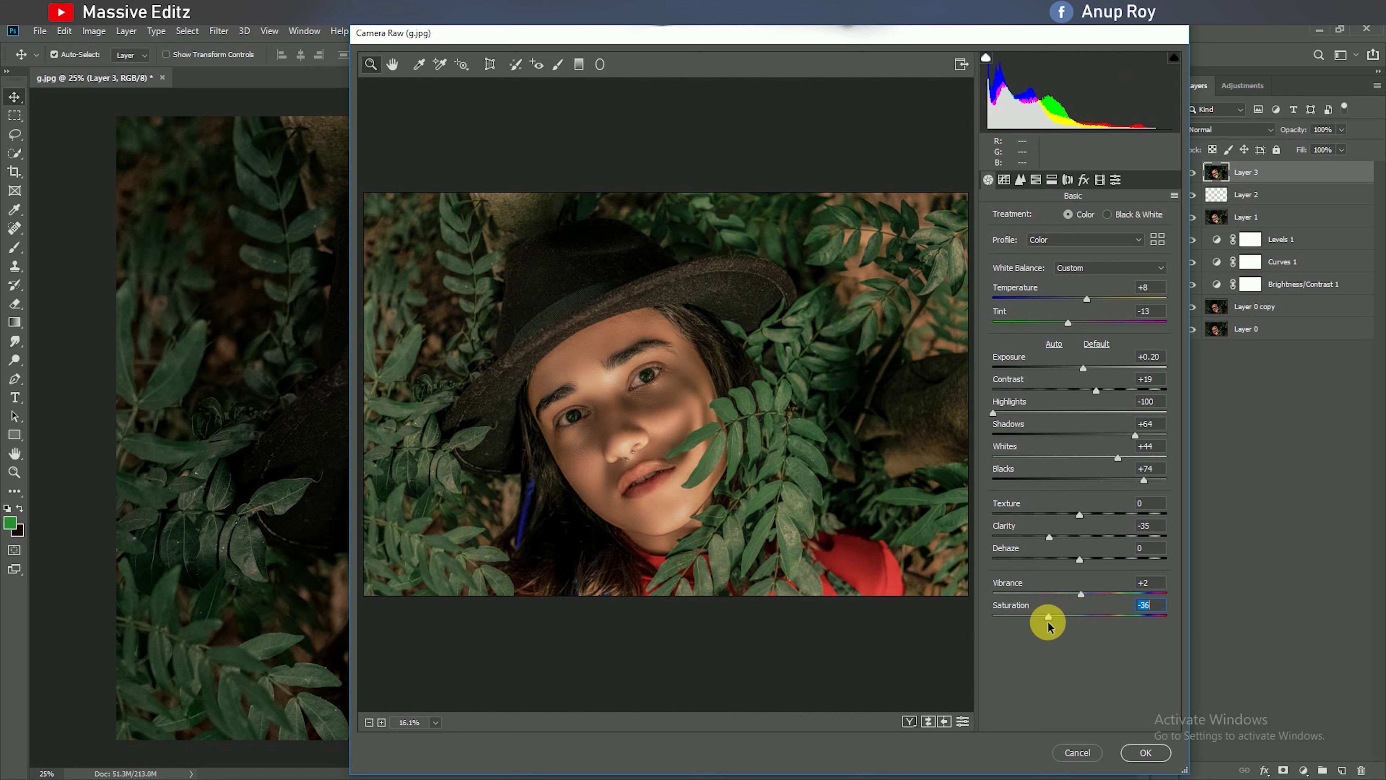
# Lift the tone curve's black point and add a brightening midtone point
pyautogui.click(1004, 180)
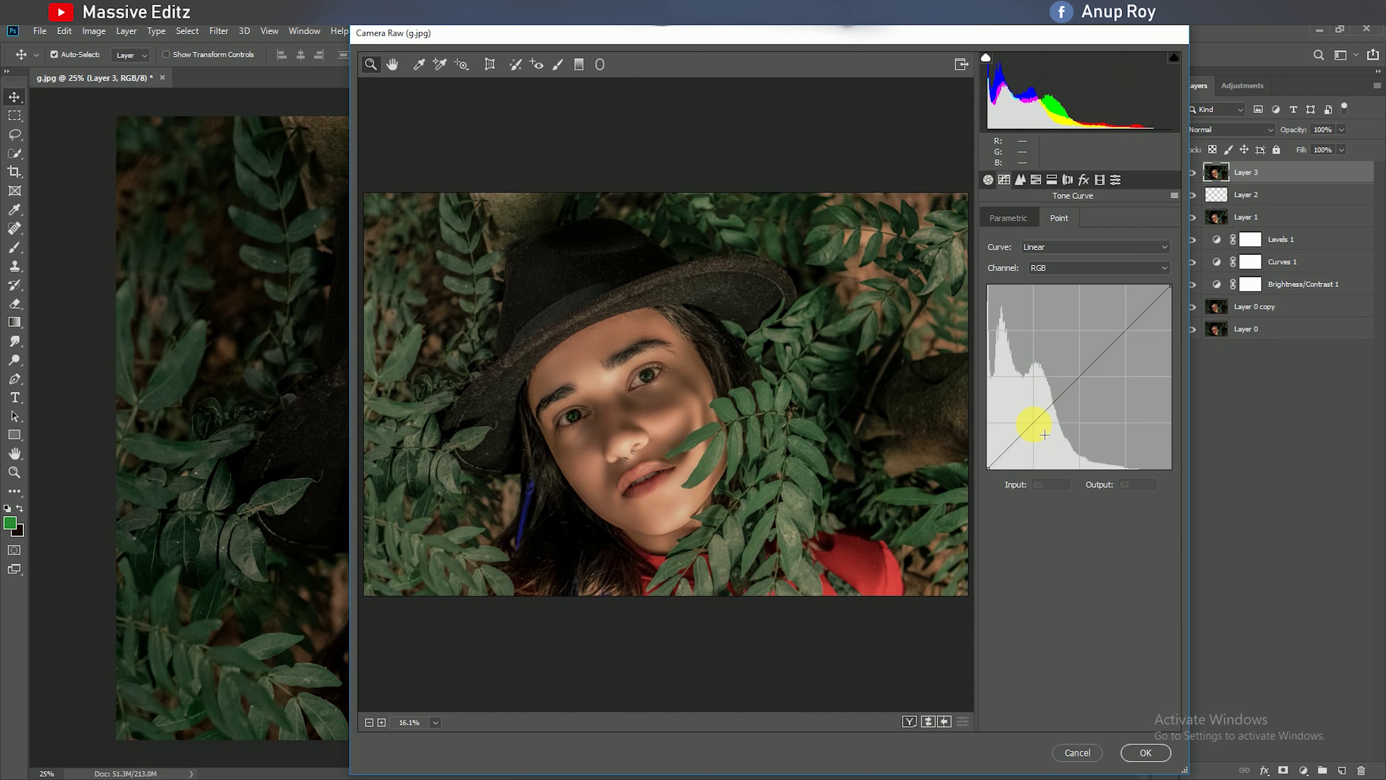
pyautogui.click(1030, 421)
pyautogui.moveTo(994, 475); pyautogui.dragTo(971, 462)
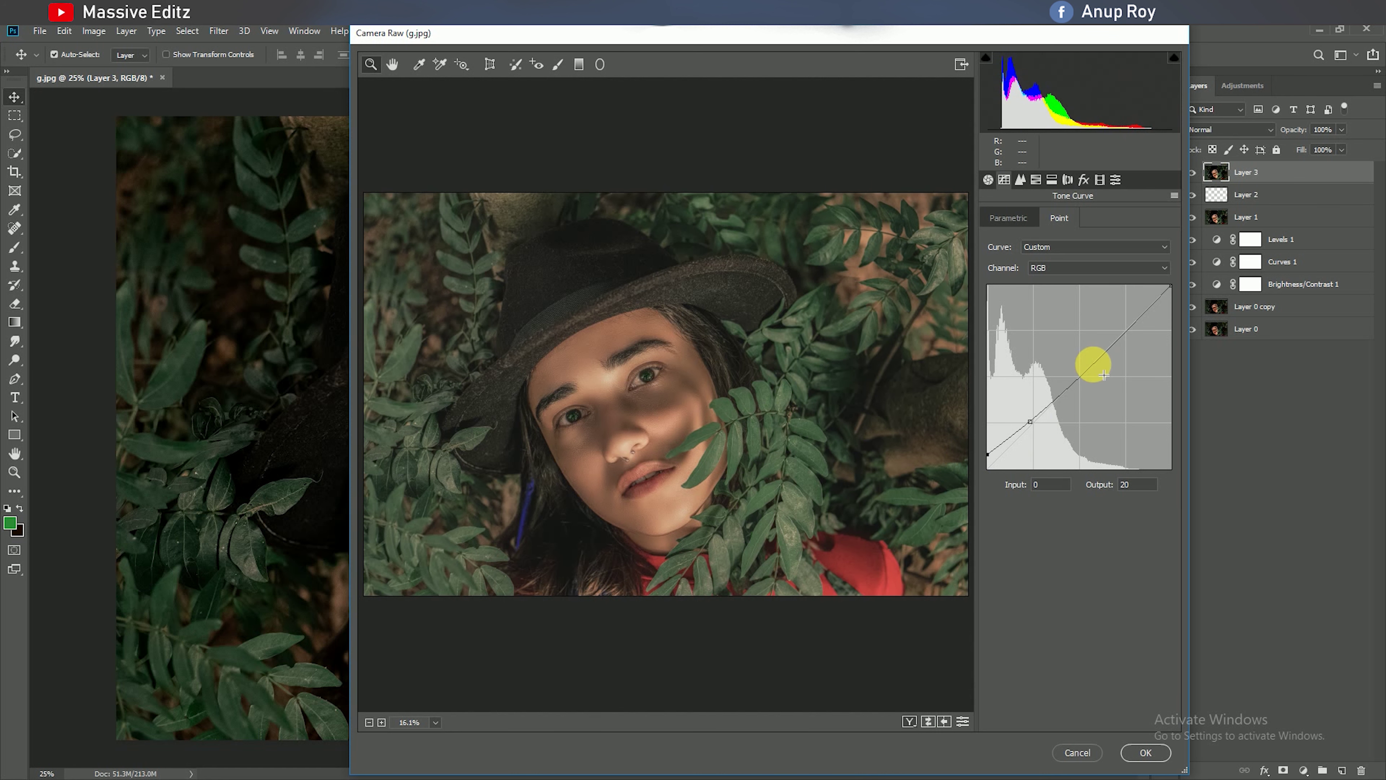
pyautogui.moveTo(1098, 363); pyautogui.dragTo(1092, 356)
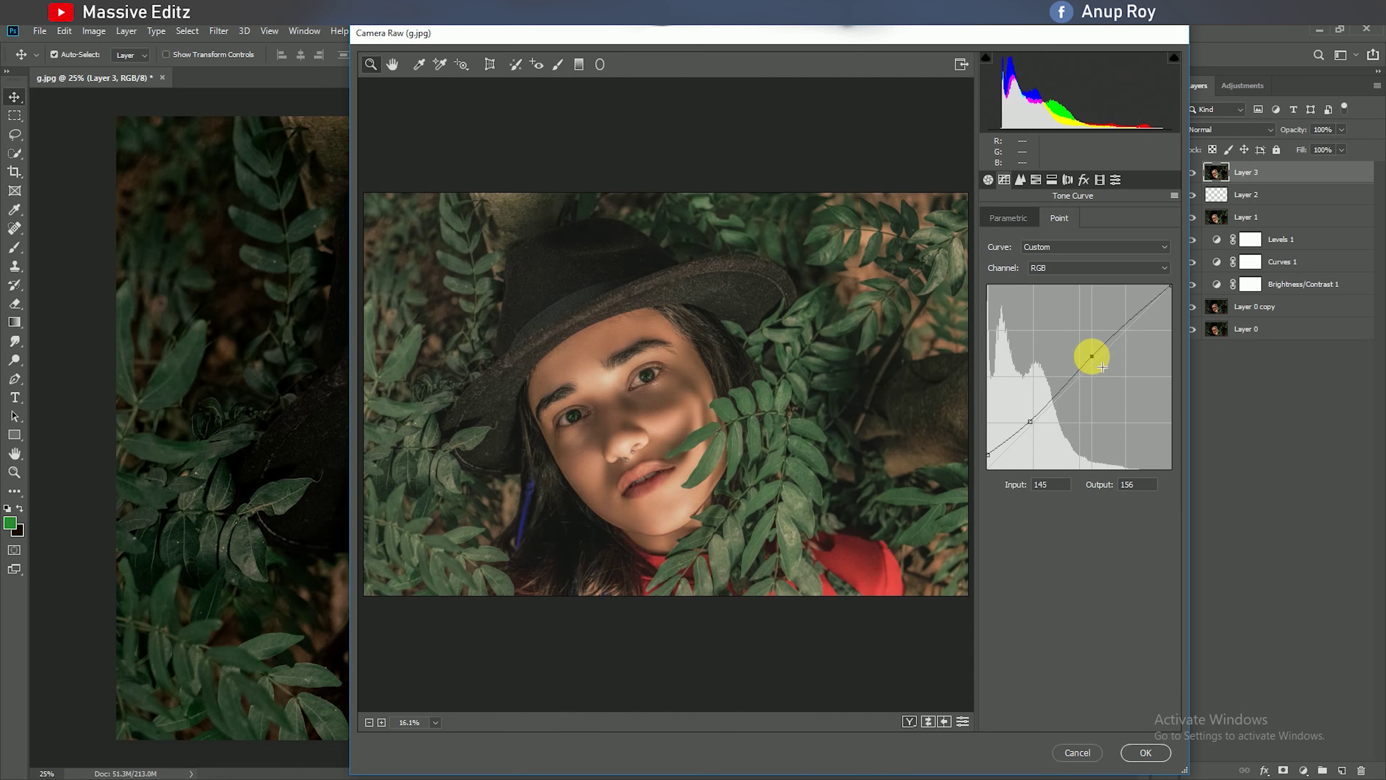
# Apply light sharpening at amount 10 with slight luminance noise reduction
pyautogui.click(1020, 180)
pyautogui.moveTo(993, 239); pyautogui.dragTo(1005, 239)
pyautogui.moveTo(993, 359); pyautogui.dragTo(999, 361)
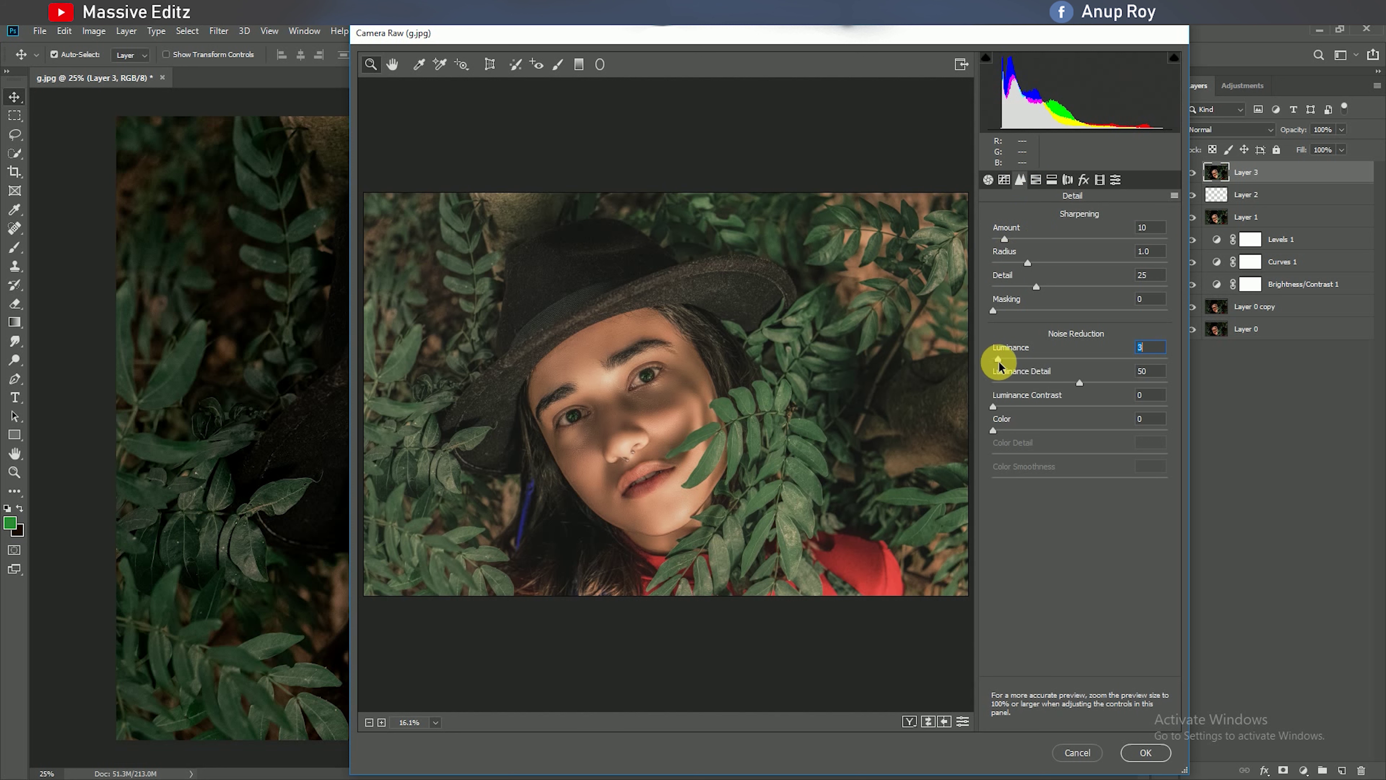
# Shift the HSL hues of reds, greens and aquas so the foliage turns teal
pyautogui.click(1035, 179)
pyautogui.click(997, 218)
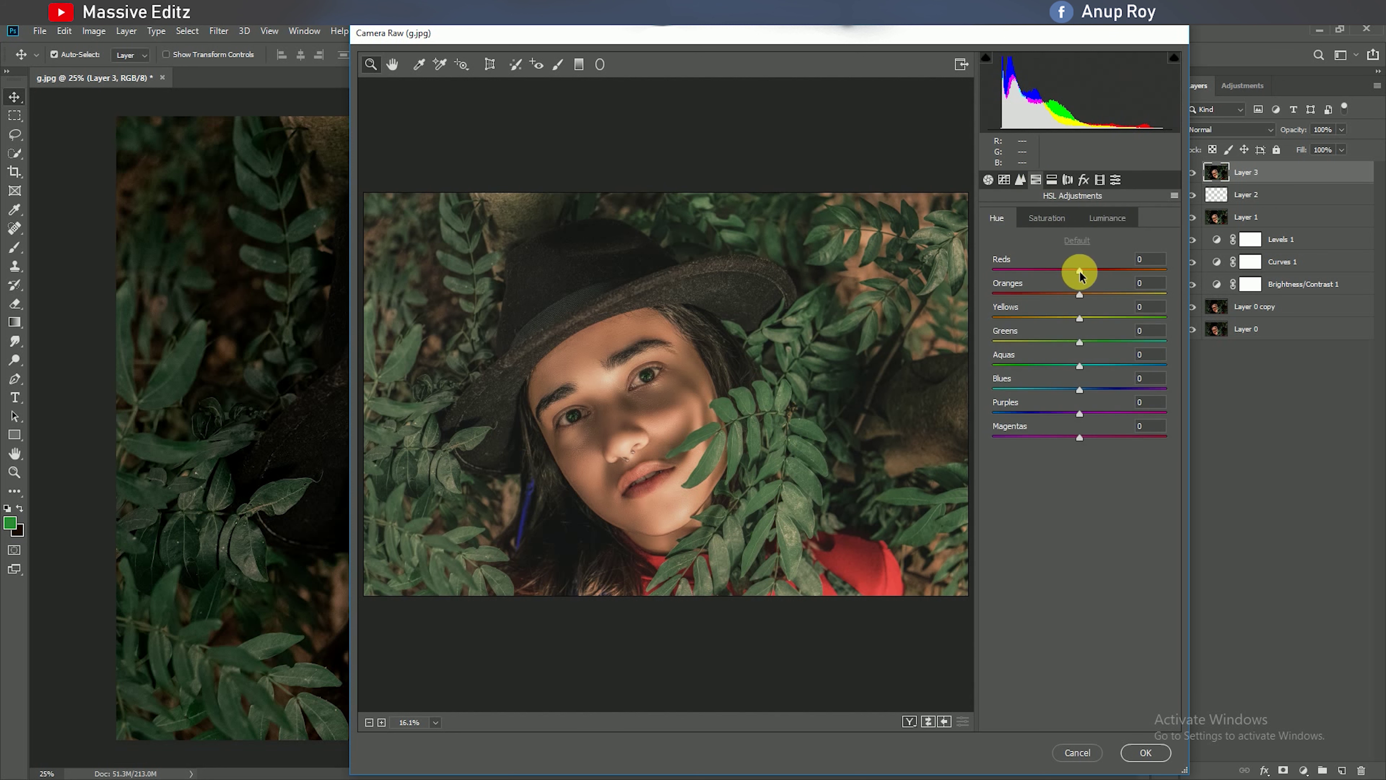
pyautogui.moveTo(1079, 270); pyautogui.dragTo(1111, 279)
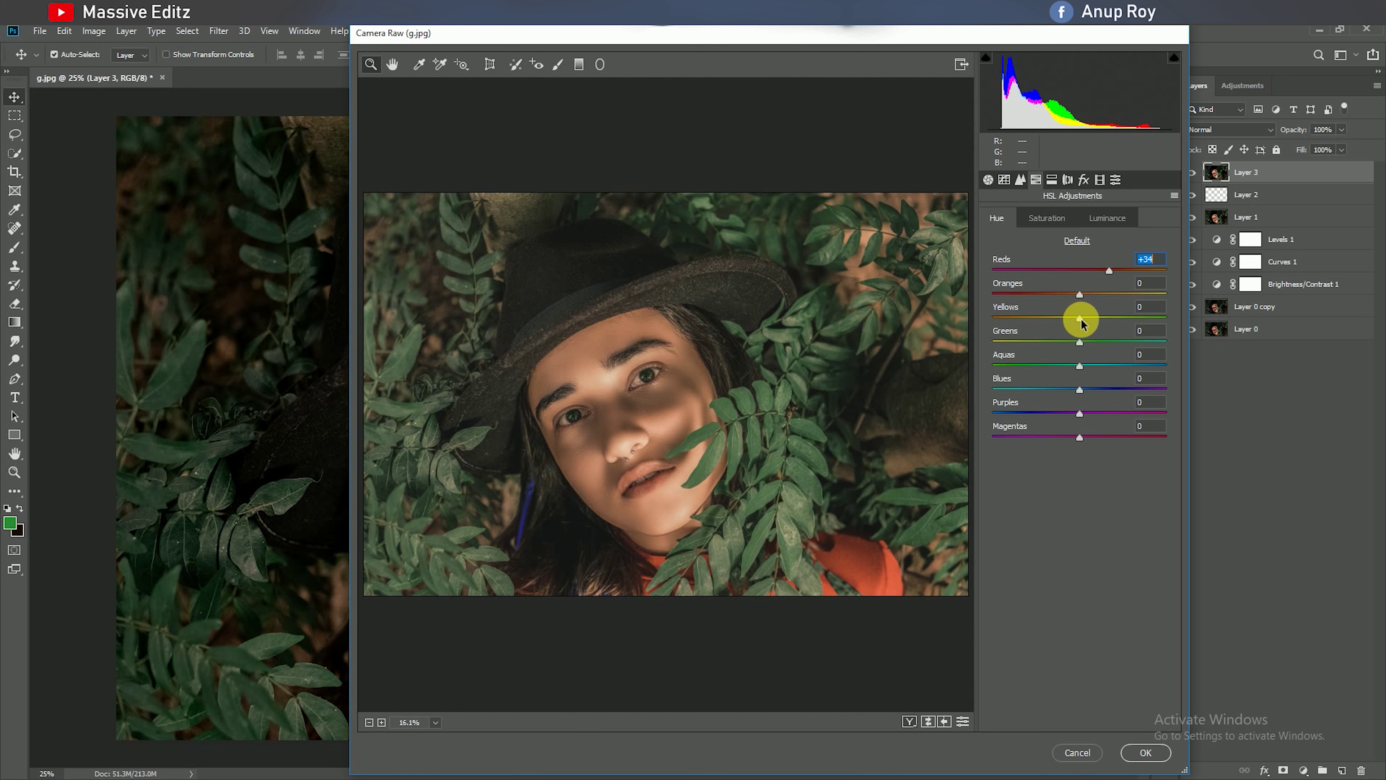
pyautogui.moveTo(1079, 342); pyautogui.dragTo(1185, 353)
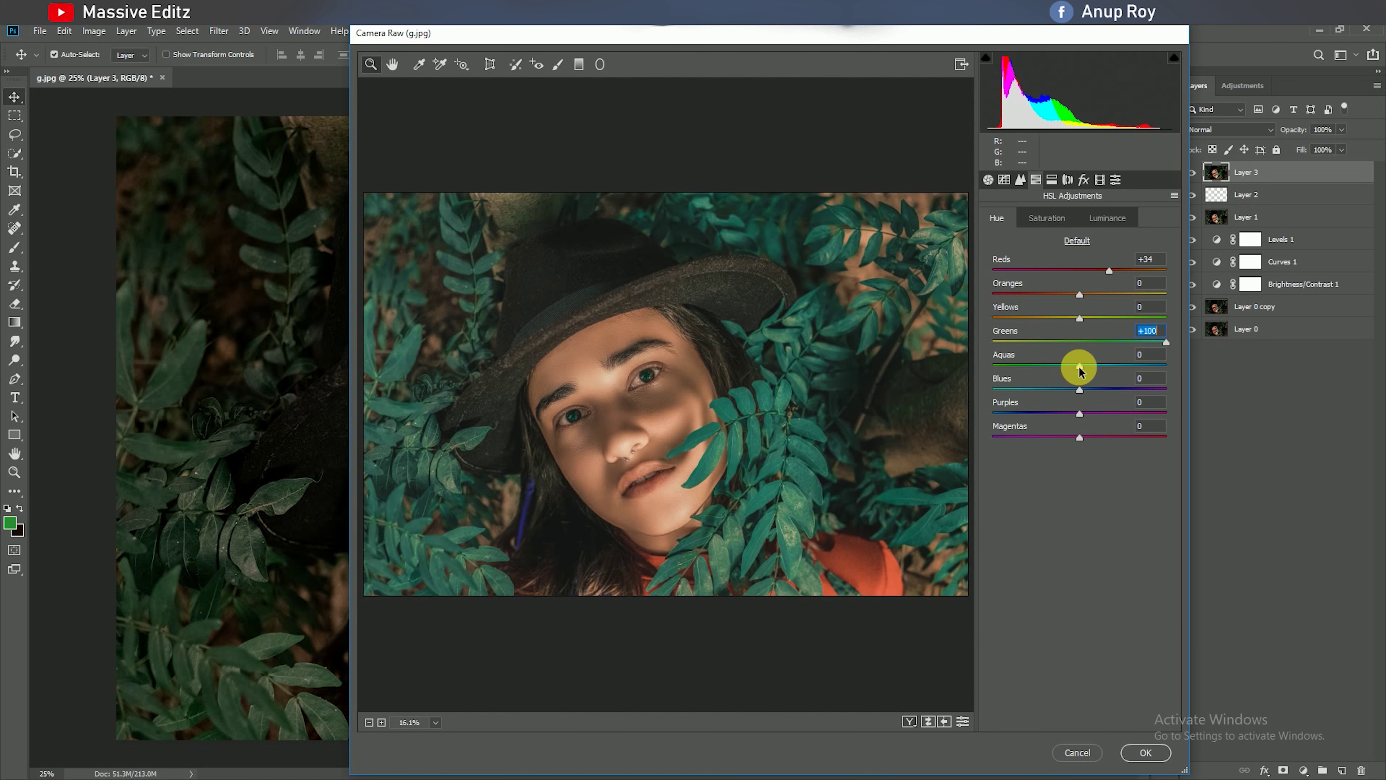
pyautogui.moveTo(1079, 366)
pyautogui.mouseDown()
pyautogui.moveTo(1134, 386)
pyautogui.moveTo(1055, 397)
pyautogui.moveTo(1114, 416)
pyautogui.moveTo(1127, 437)
pyautogui.mouseUp()
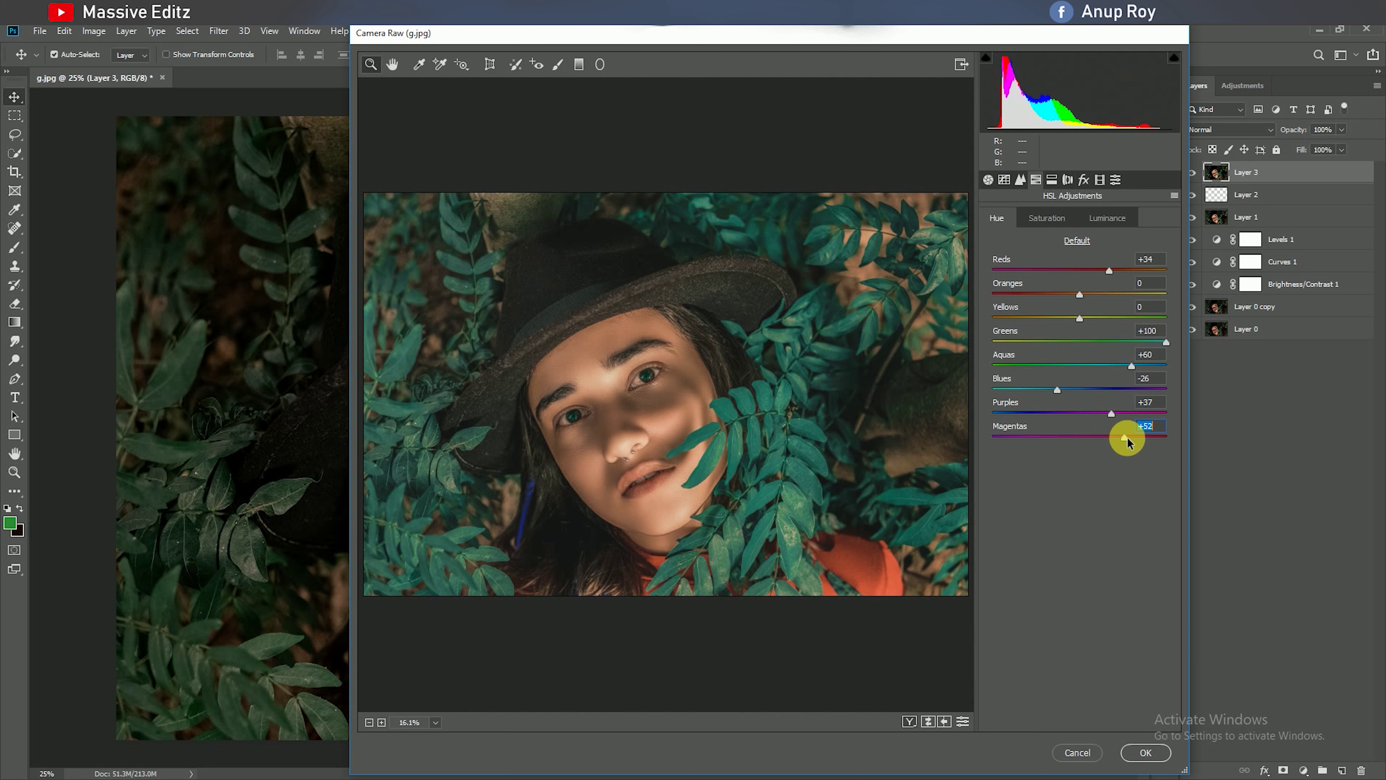
# Raise the HSL saturation of the reds and greens
pyautogui.click(1047, 218)
pyautogui.moveTo(1080, 270)
pyautogui.mouseDown()
pyautogui.moveTo(1117, 273)
pyautogui.moveTo(1060, 298)
pyautogui.moveTo(1102, 321)
pyautogui.moveTo(1040, 326)
pyautogui.moveTo(1096, 343)
pyautogui.moveTo(1108, 390)
pyautogui.moveTo(1035, 419)
pyautogui.moveTo(1068, 439)
pyautogui.mouseUp()
pyautogui.click(1080, 365)
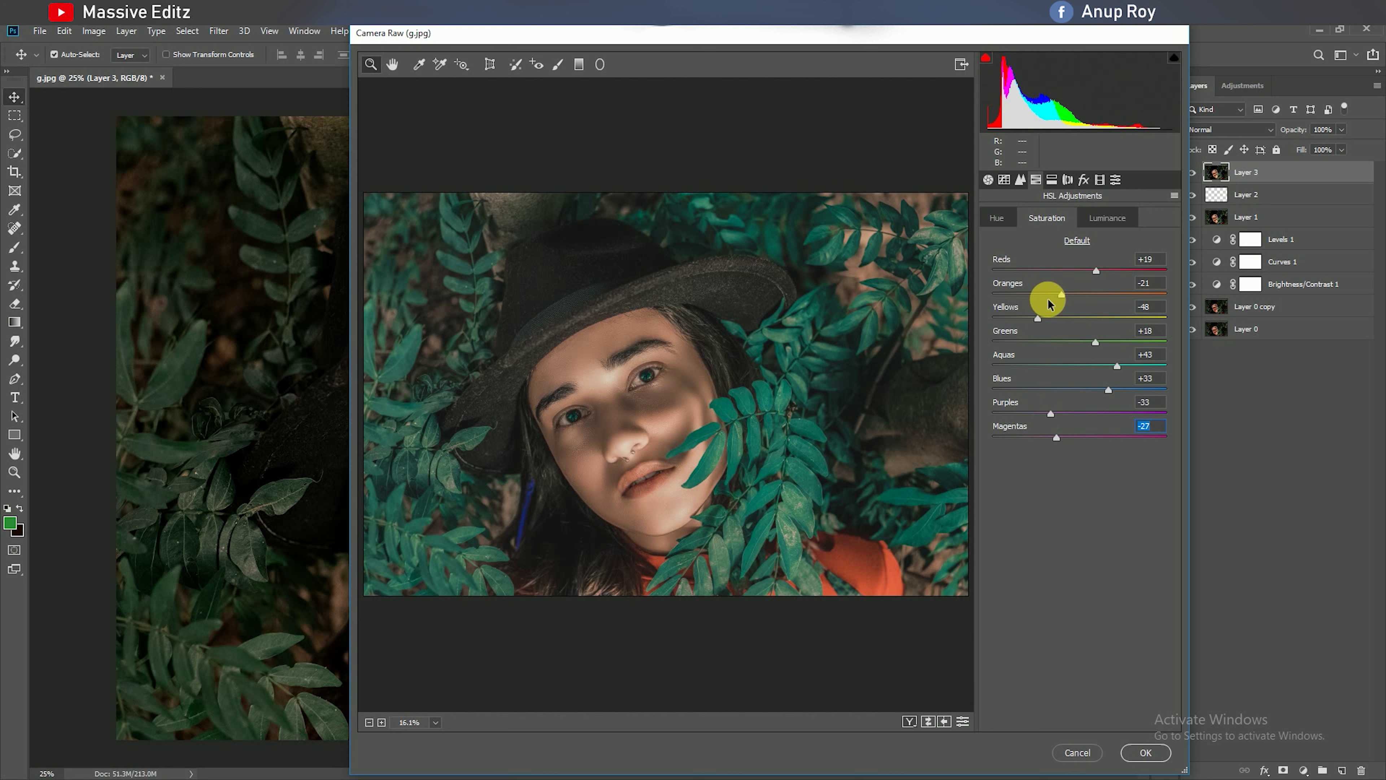
# Adjust HSL luminance of reds and blues, and set the split-toning highlights hue to 243
pyautogui.click(1107, 217)
pyautogui.moveTo(1079, 271)
pyautogui.mouseDown()
pyautogui.moveTo(1103, 276)
pyautogui.moveTo(1101, 299)
pyautogui.moveTo(1058, 321)
pyautogui.moveTo(1130, 344)
pyautogui.moveTo(1113, 370)
pyautogui.mouseUp()
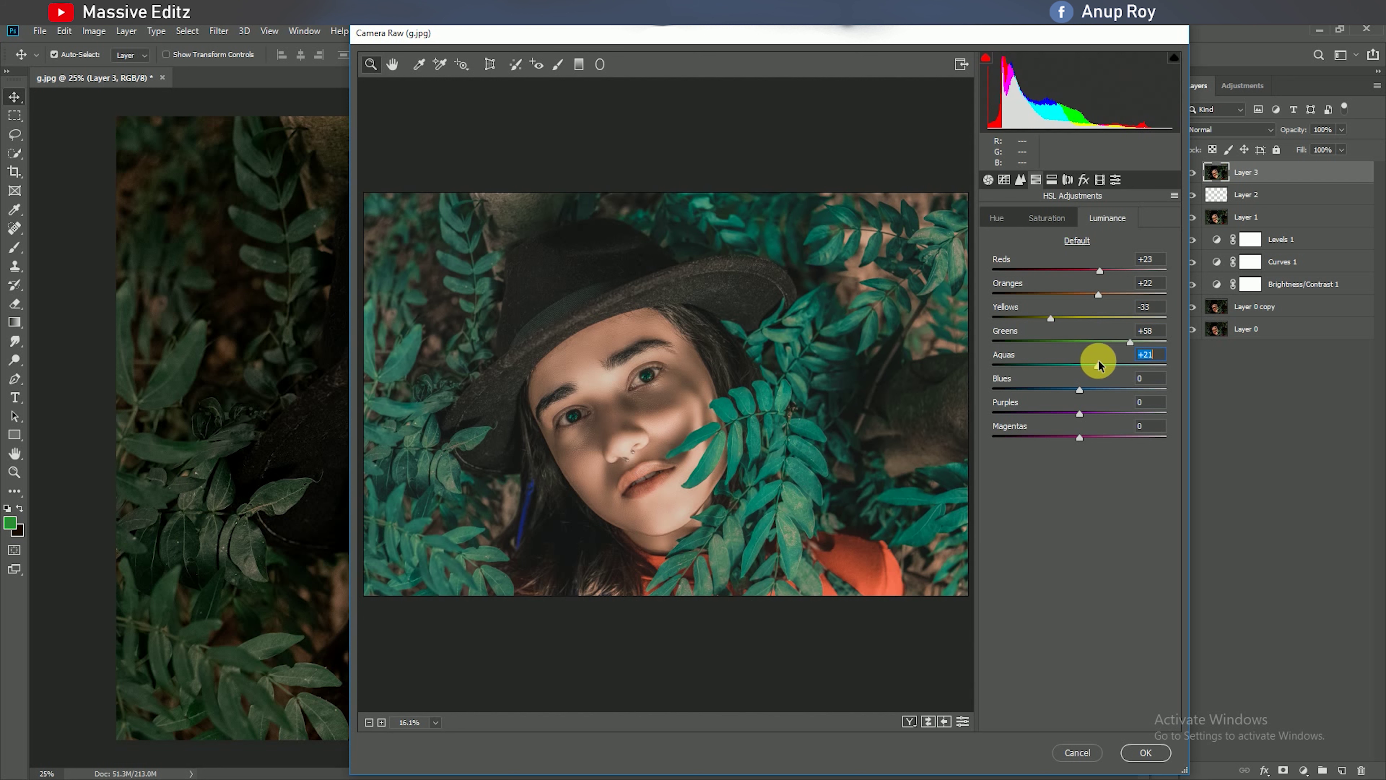
pyautogui.moveTo(1080, 390)
pyautogui.mouseDown()
pyautogui.moveTo(1097, 391)
pyautogui.moveTo(1100, 438)
pyautogui.mouseUp()
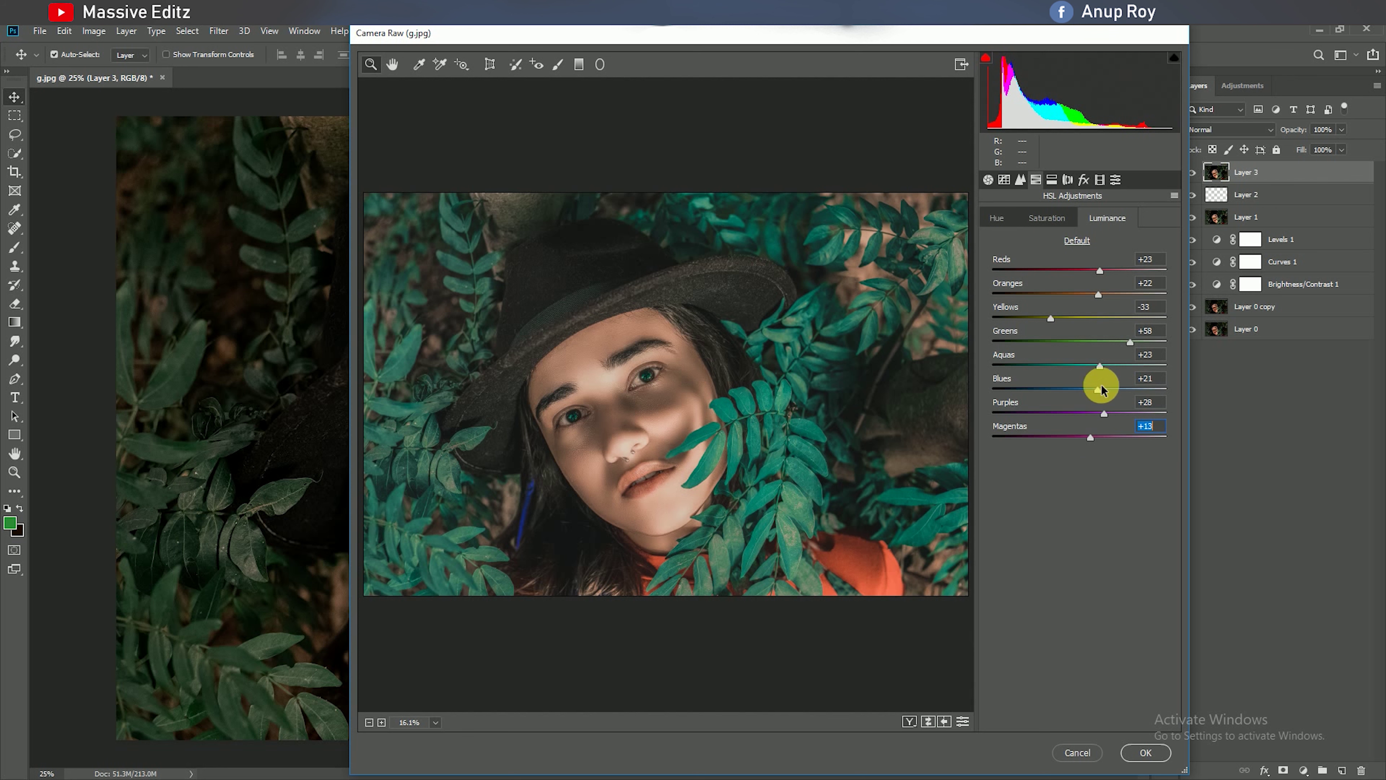
pyautogui.click(1052, 179)
pyautogui.moveTo(994, 238)
pyautogui.mouseDown()
pyautogui.moveTo(1064, 238)
pyautogui.moveTo(1113, 273)
pyautogui.mouseUp()
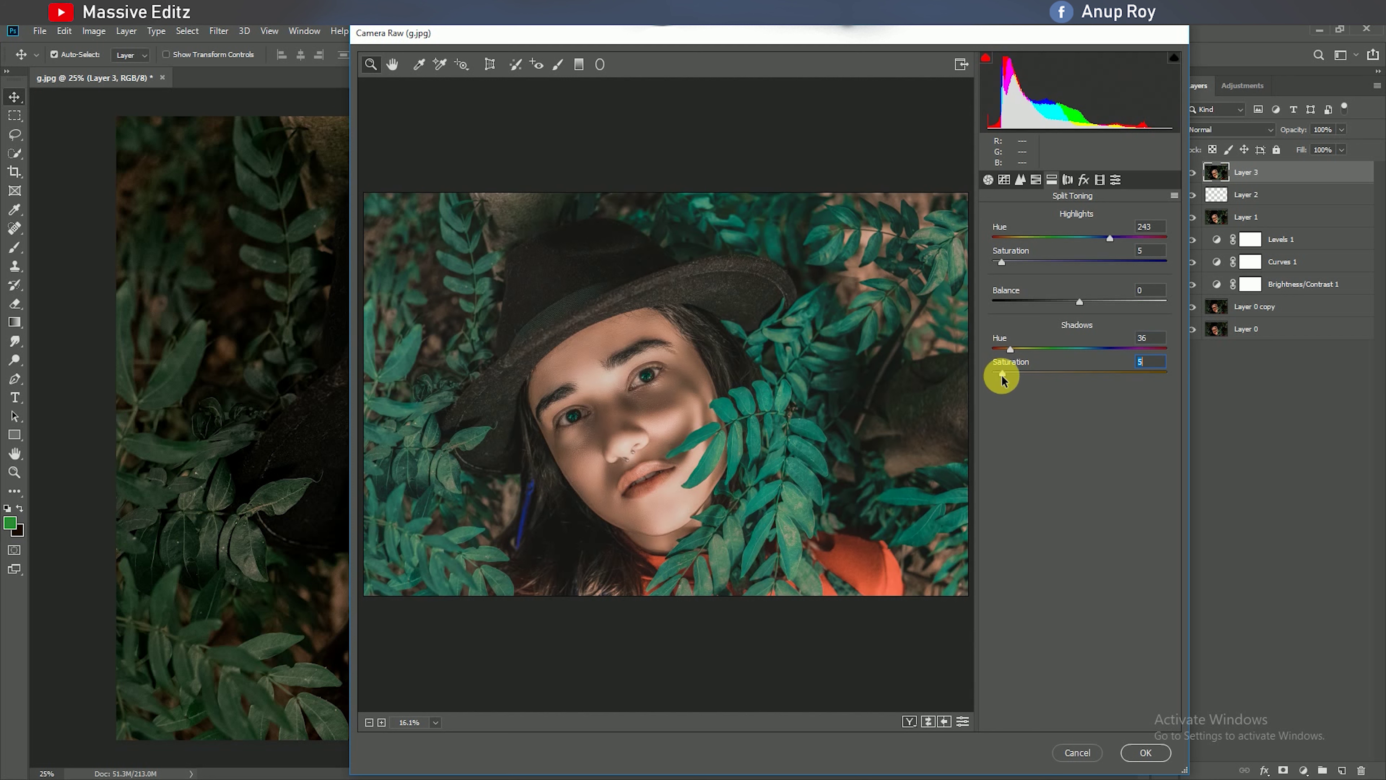
# Add a -18 vignette and calibrate: shadows tint -23, green hue -28, green saturation -33
pyautogui.click(1084, 180)
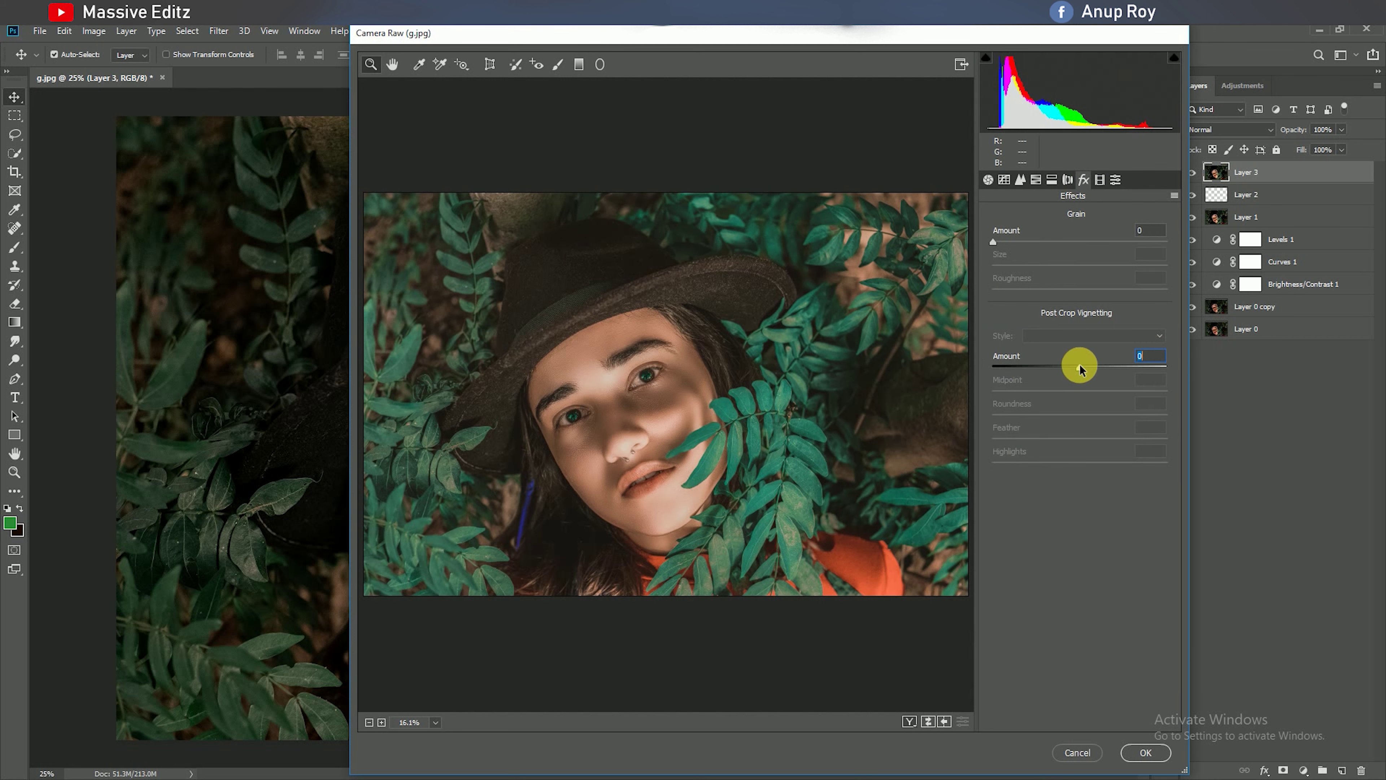
pyautogui.moveTo(1080, 367); pyautogui.dragTo(1062, 370)
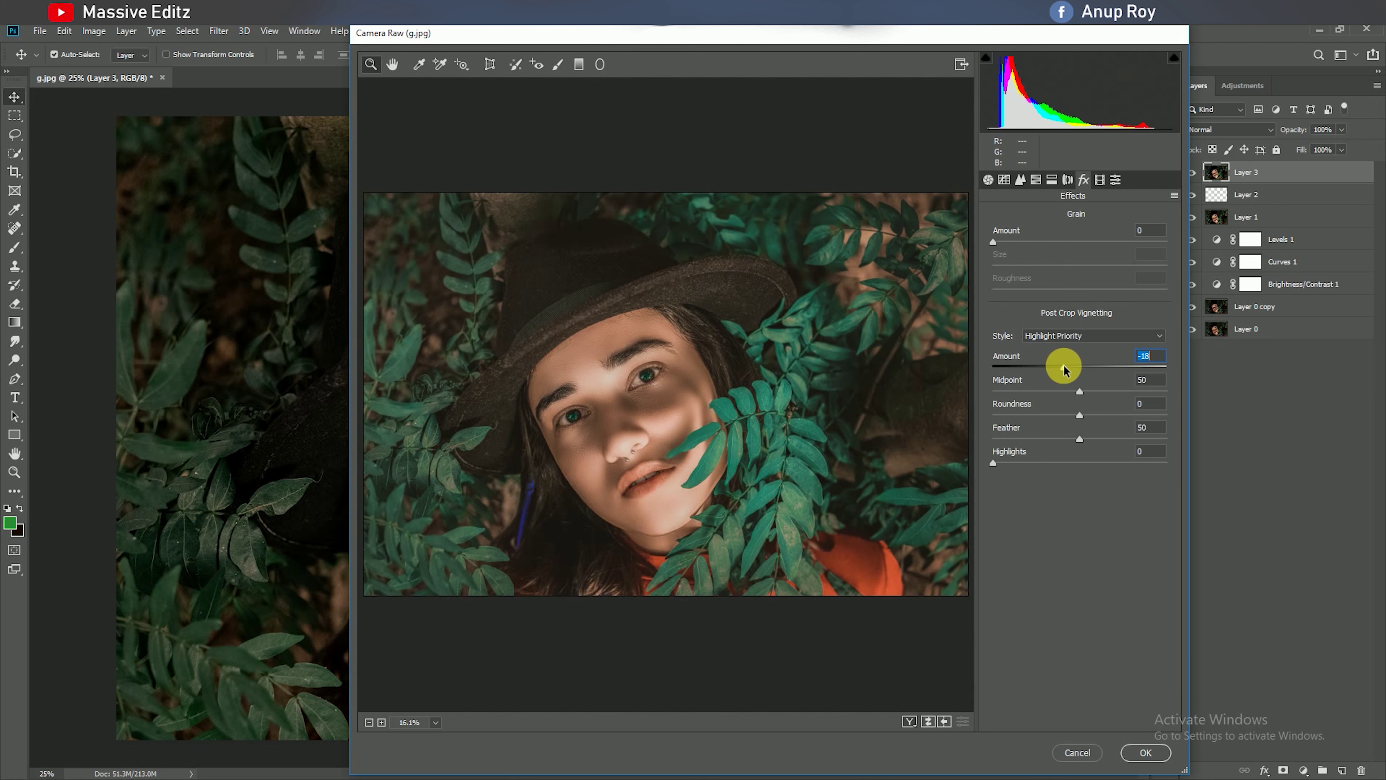
pyautogui.click(1099, 180)
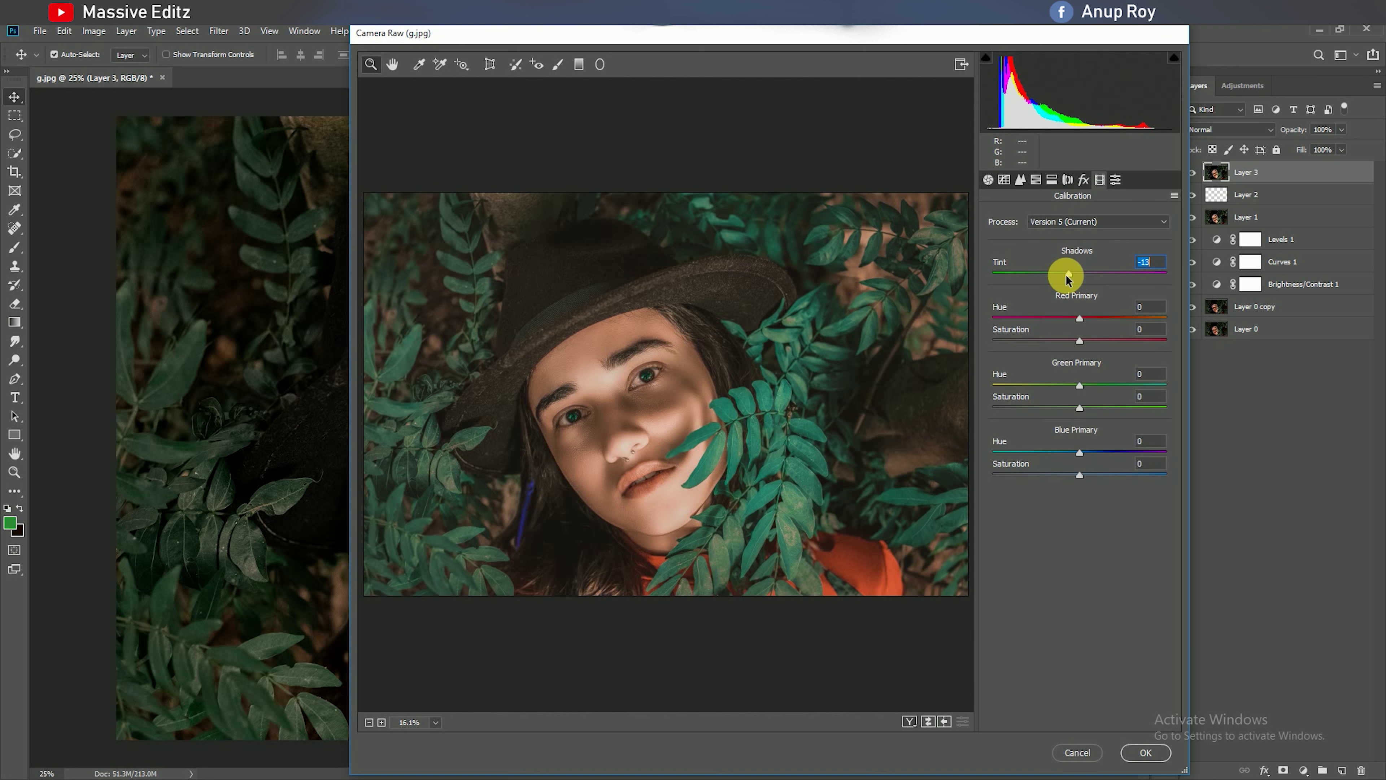
pyautogui.moveTo(1070, 323); pyautogui.dragTo(1073, 323)
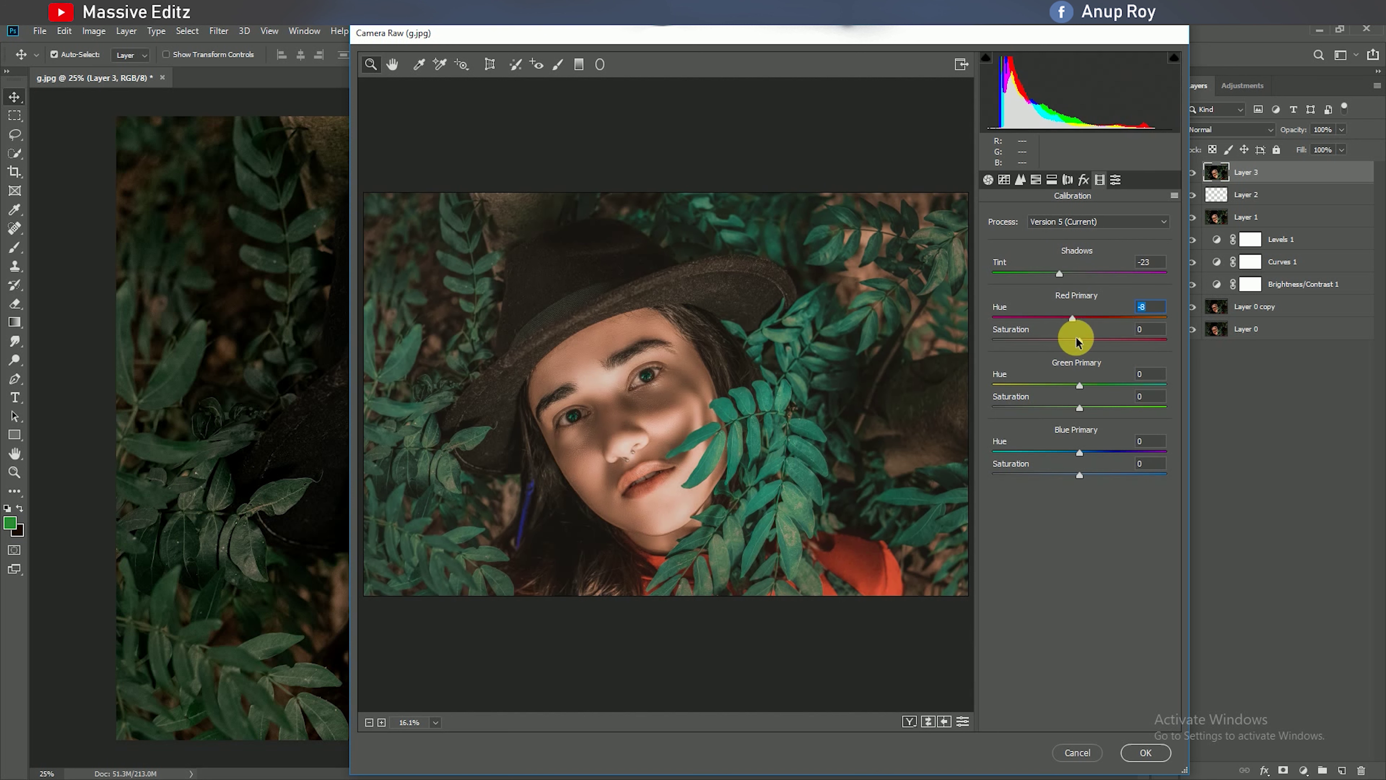
pyautogui.click(1080, 386)
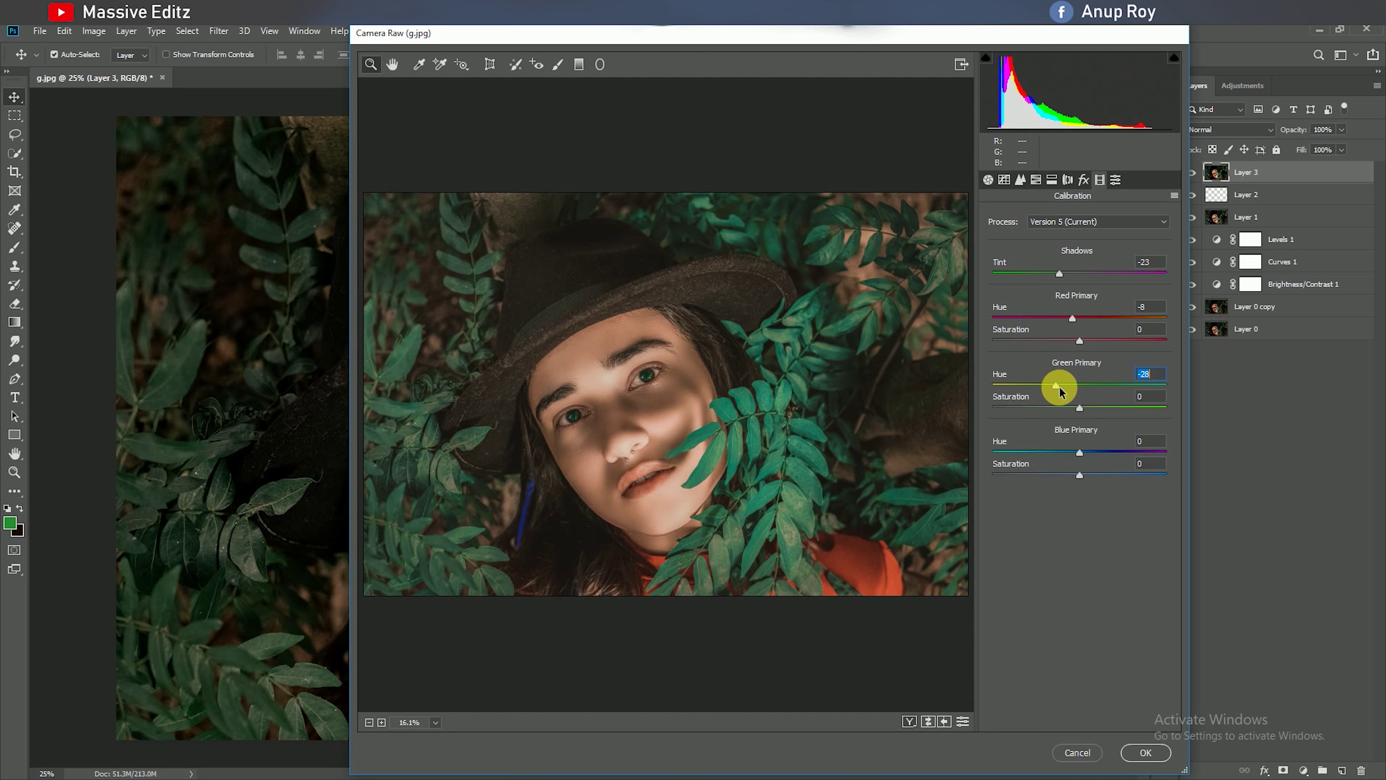
pyautogui.moveTo(1079, 407); pyautogui.dragTo(1050, 409)
pyautogui.click(1080, 454)
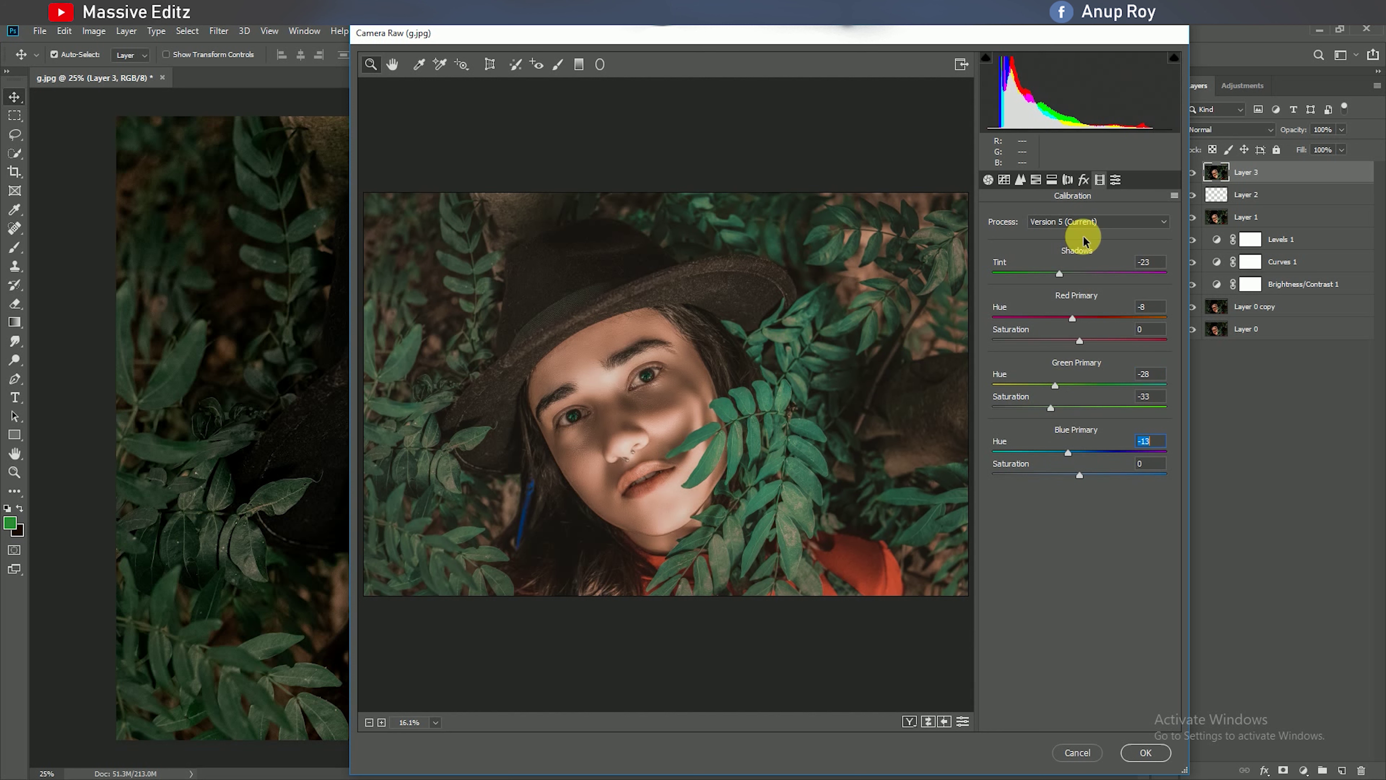
pyautogui.click(1003, 180)
pyautogui.click(1042, 267)
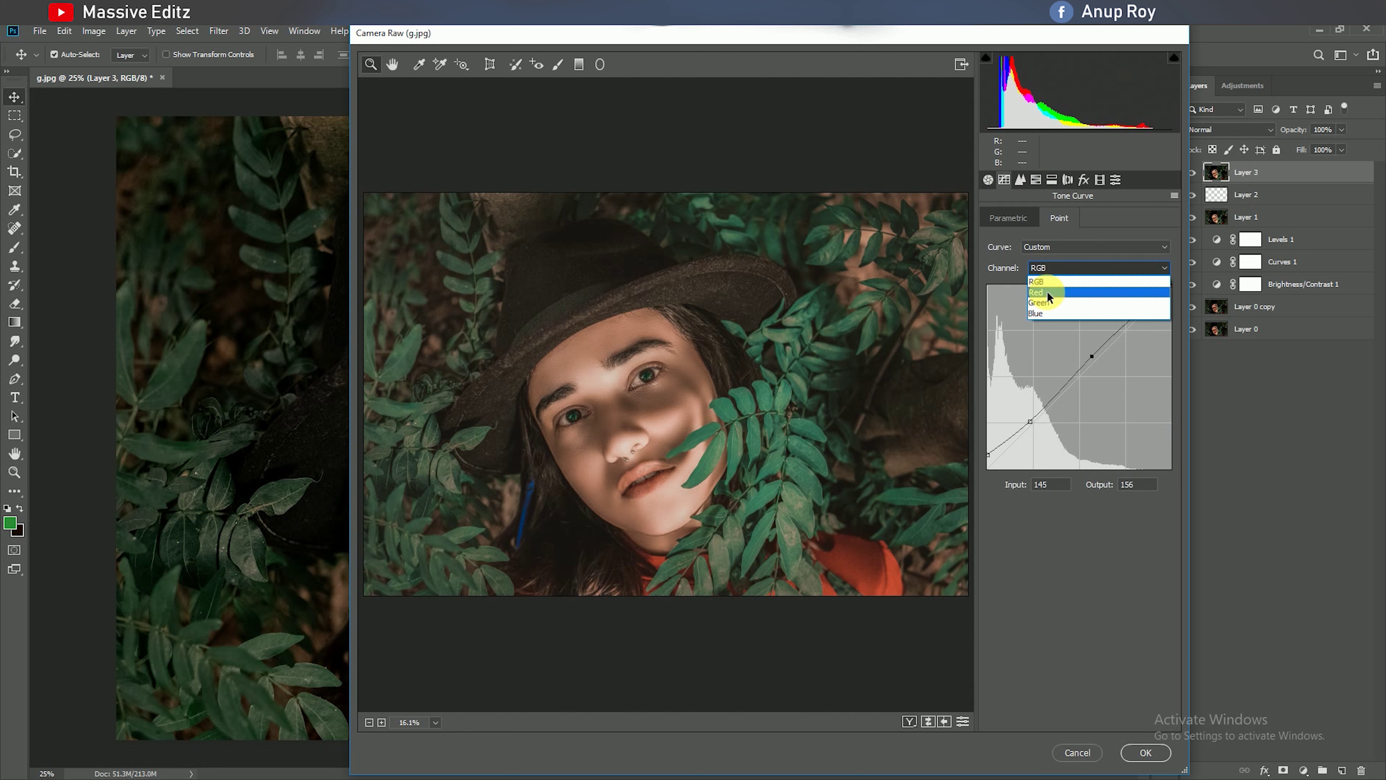
# Shape the red tone curve: pull shadows toward cyan, warm the face, add a highlight point
pyautogui.click(1048, 295)
pyautogui.click(1034, 422)
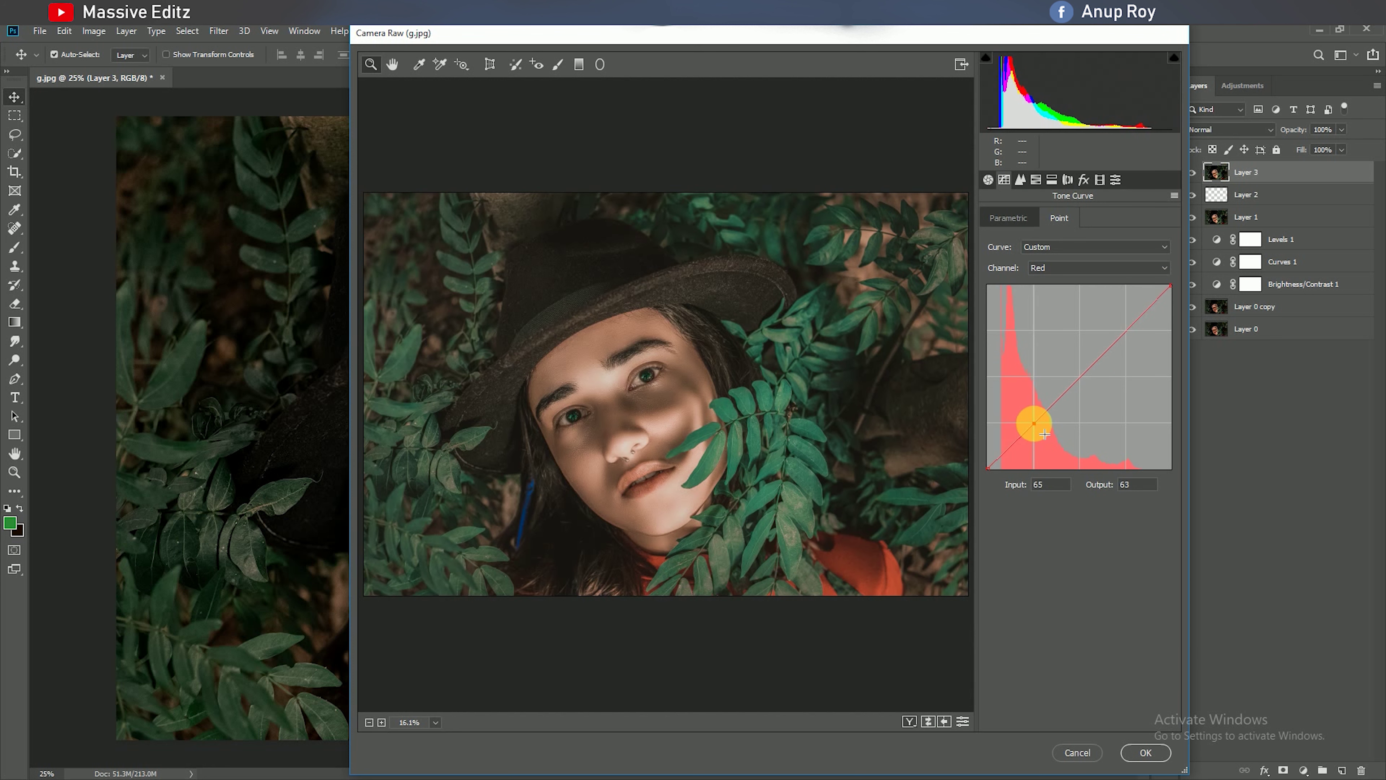
pyautogui.moveTo(1044, 434); pyautogui.dragTo(1052, 448)
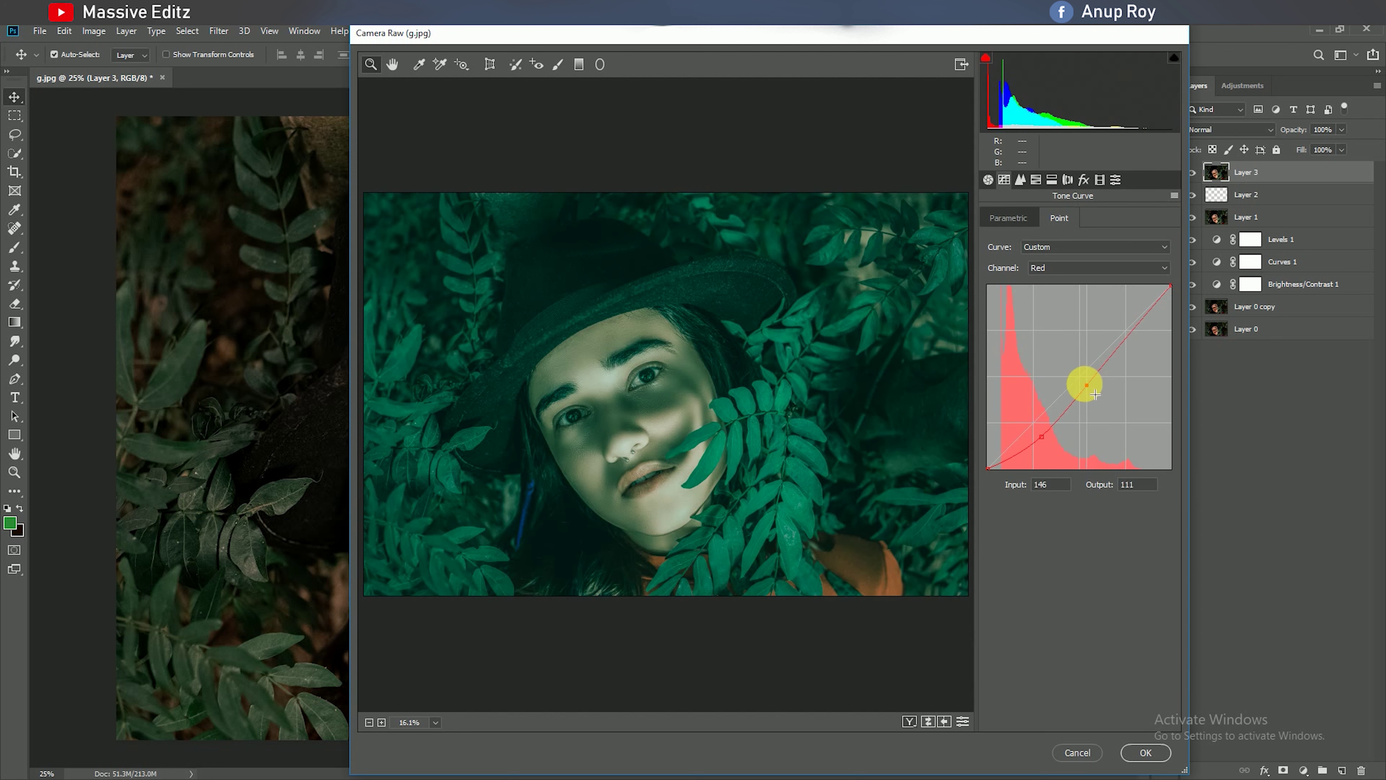
pyautogui.moveTo(1087, 386); pyautogui.dragTo(1079, 377)
pyautogui.click(1143, 311)
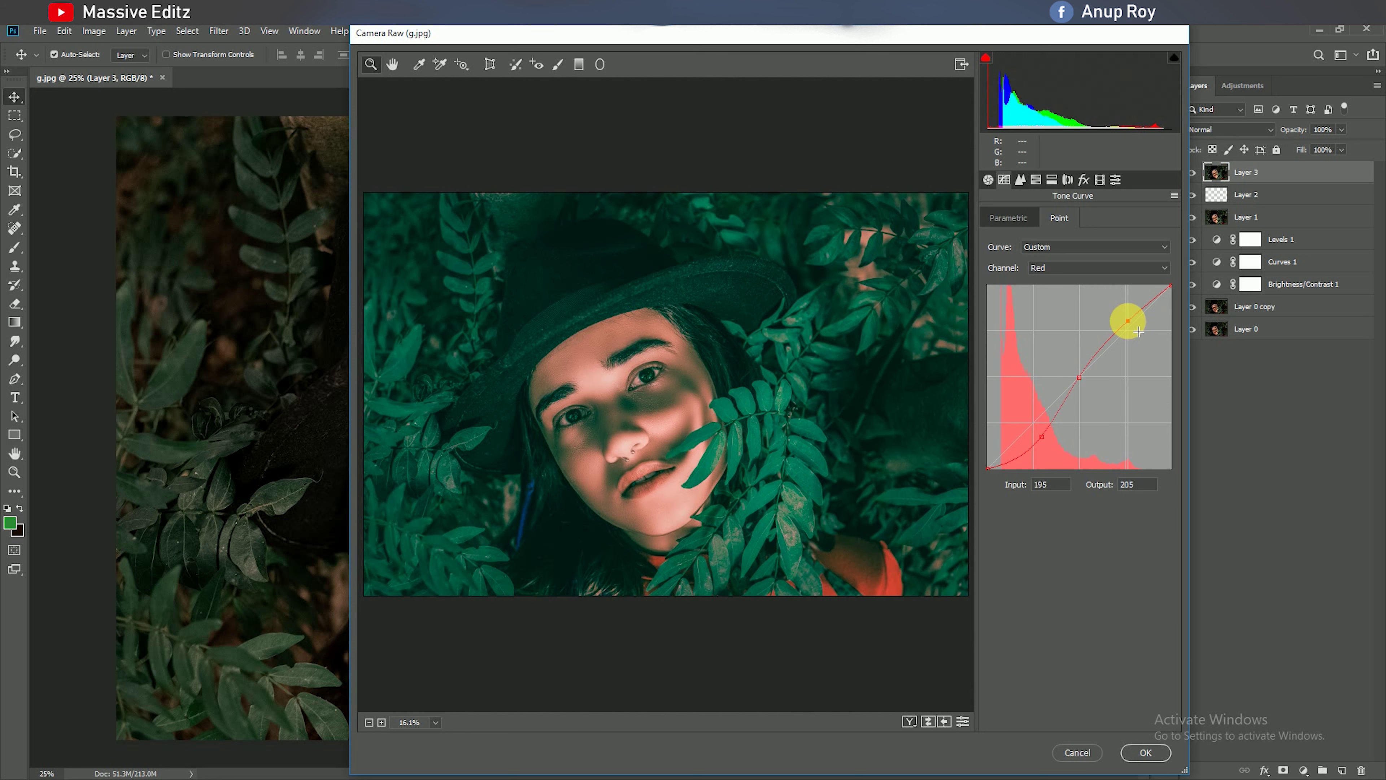
# Raise the green curve's highlights and pull its shadows down
pyautogui.click(1100, 267)
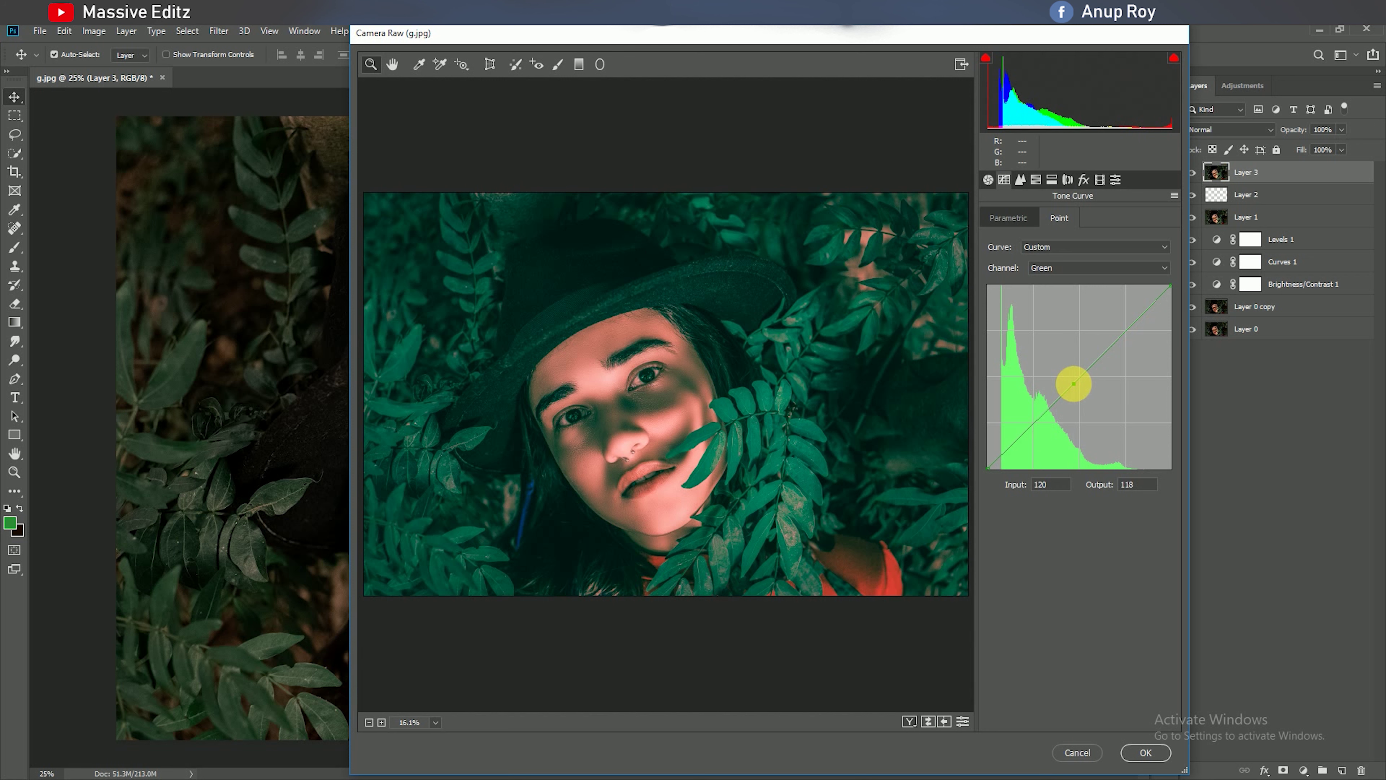
pyautogui.moveTo(1139, 344); pyautogui.dragTo(1136, 332)
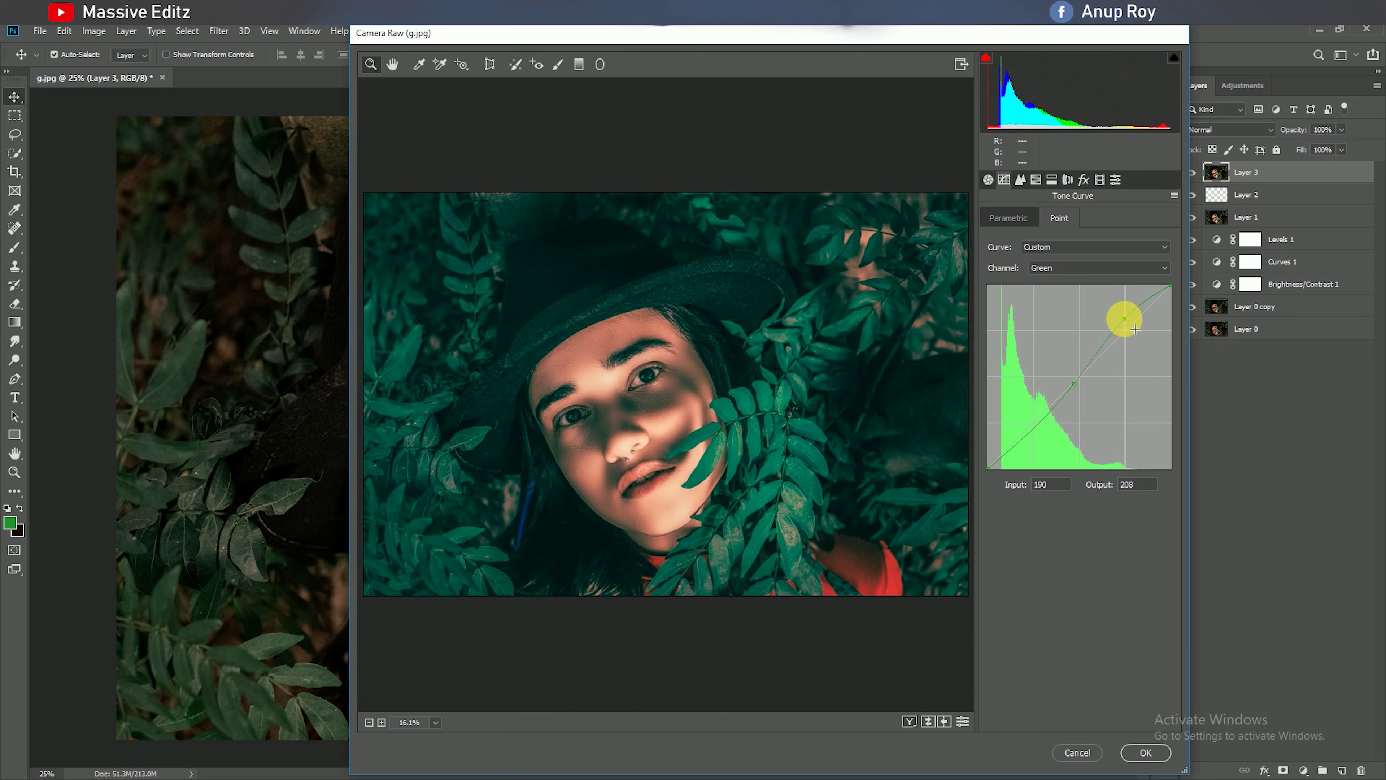
pyautogui.click(1046, 440)
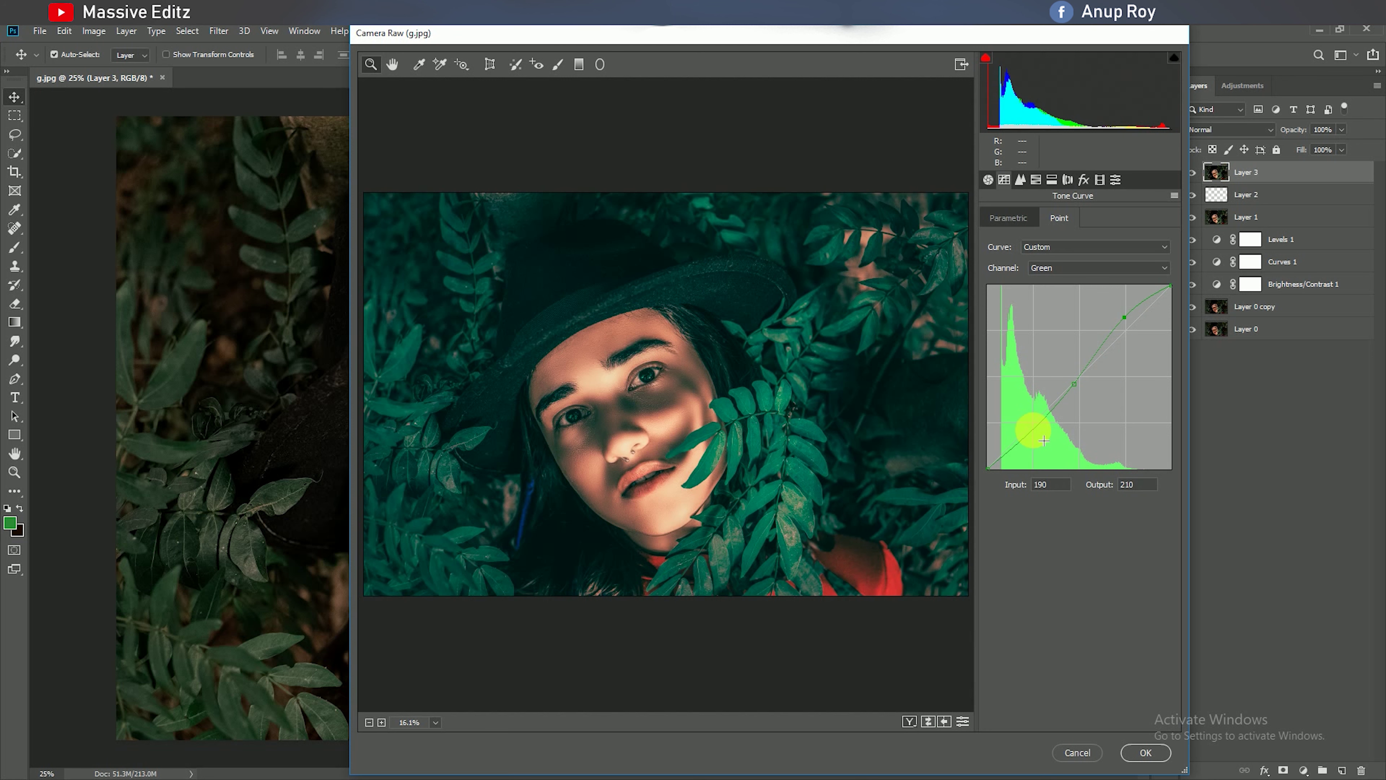
pyautogui.moveTo(1044, 440); pyautogui.dragTo(1048, 448)
# Raise the blue curve's highlights and lift its black point to tint shadows blue
pyautogui.click(1097, 268)
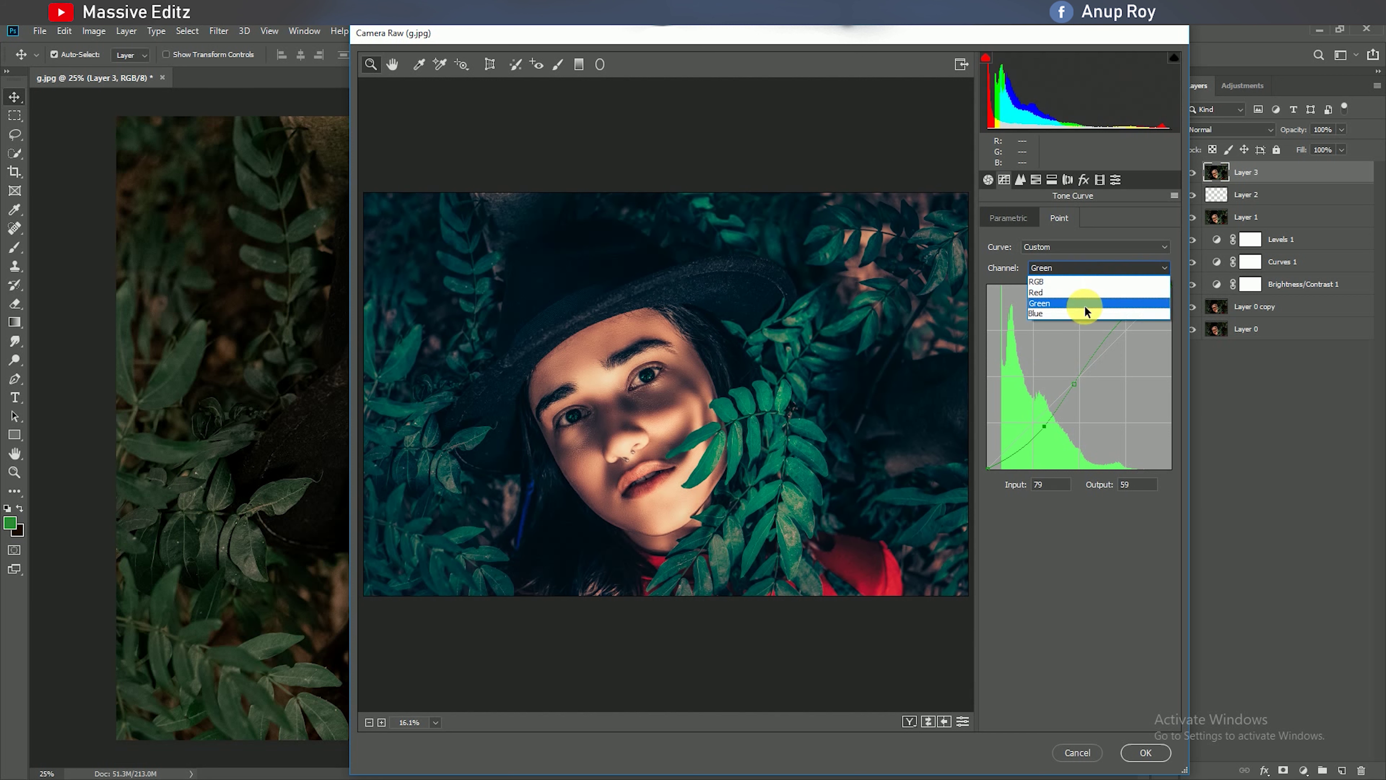
pyautogui.click(1086, 308)
pyautogui.click(1140, 340)
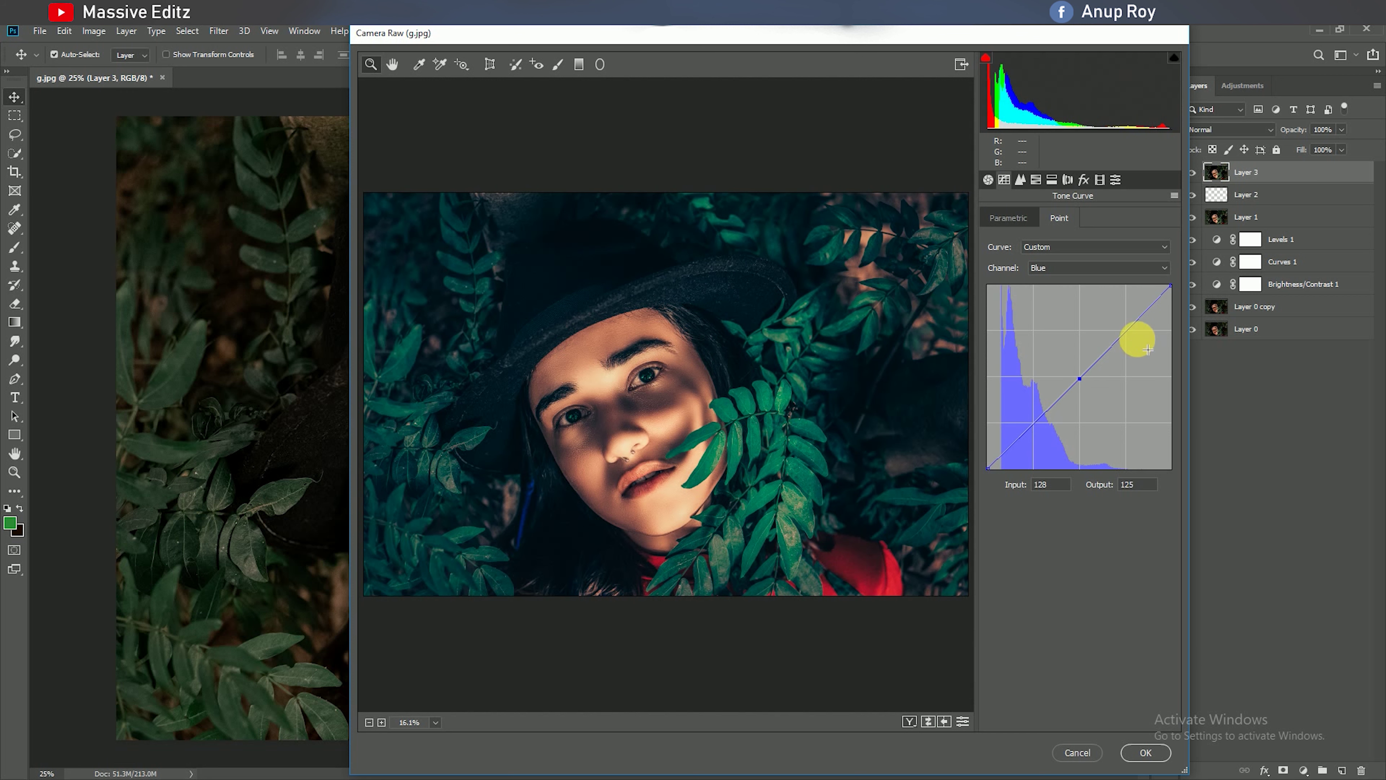
pyautogui.moveTo(1139, 341); pyautogui.dragTo(1136, 328)
pyautogui.click(1052, 446)
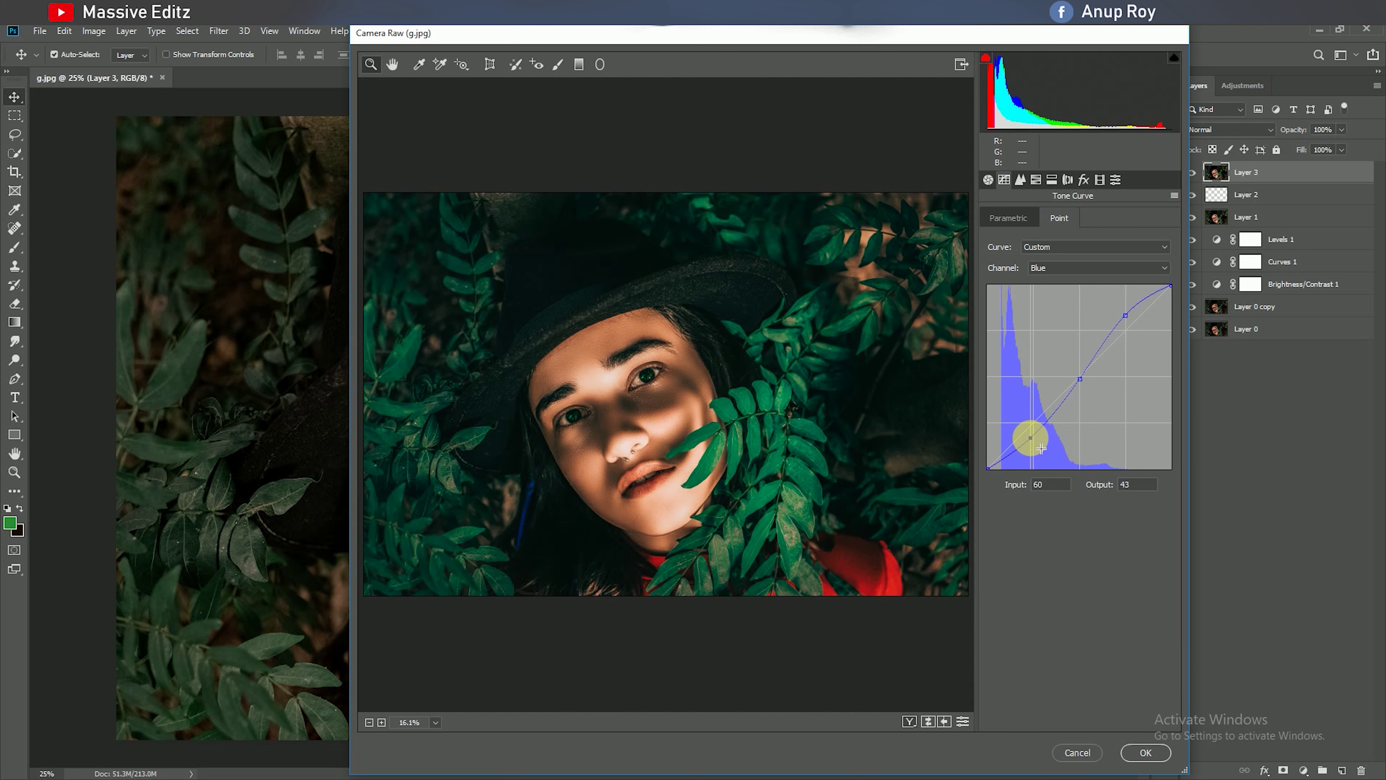
pyautogui.moveTo(988, 467); pyautogui.dragTo(990, 448)
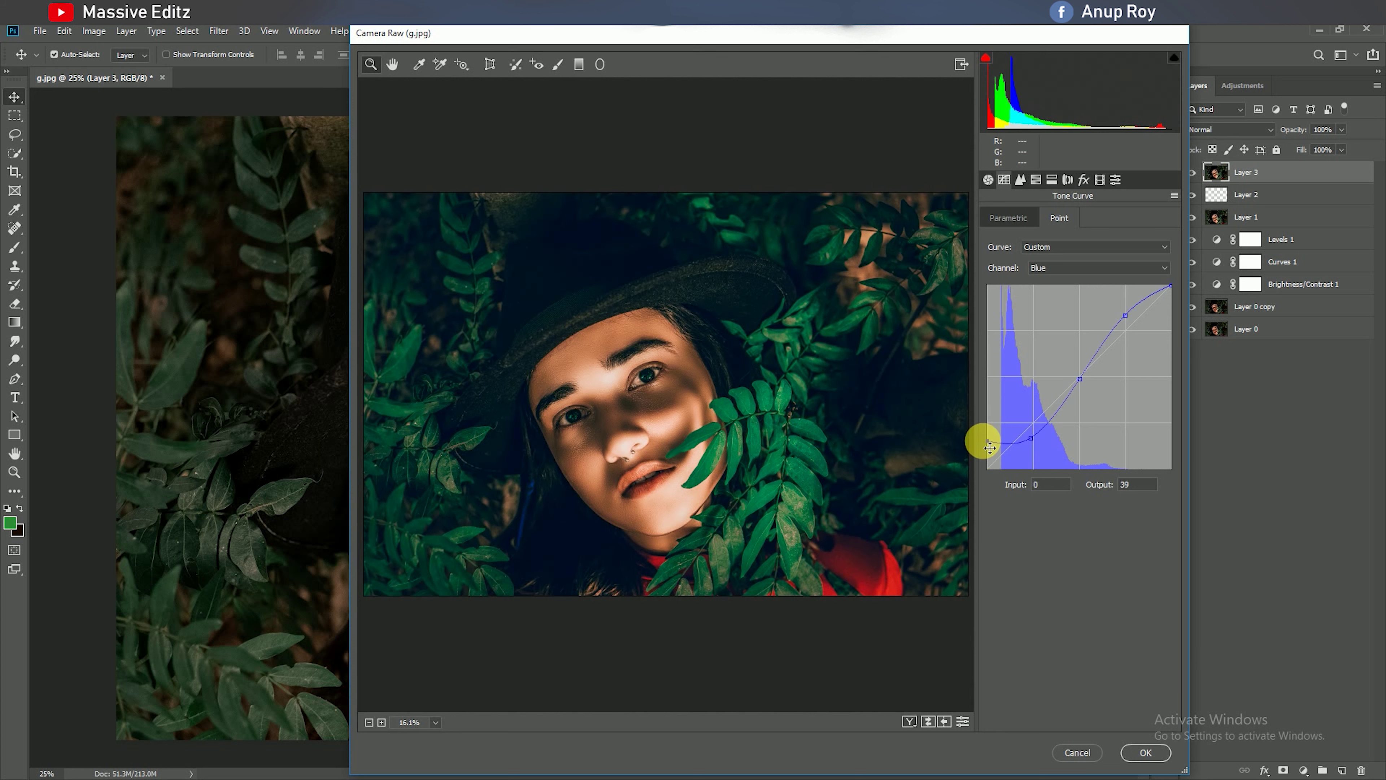
# Lift the green curve's black point to tint the shadows green
pyautogui.click(1061, 267)
pyautogui.click(1065, 301)
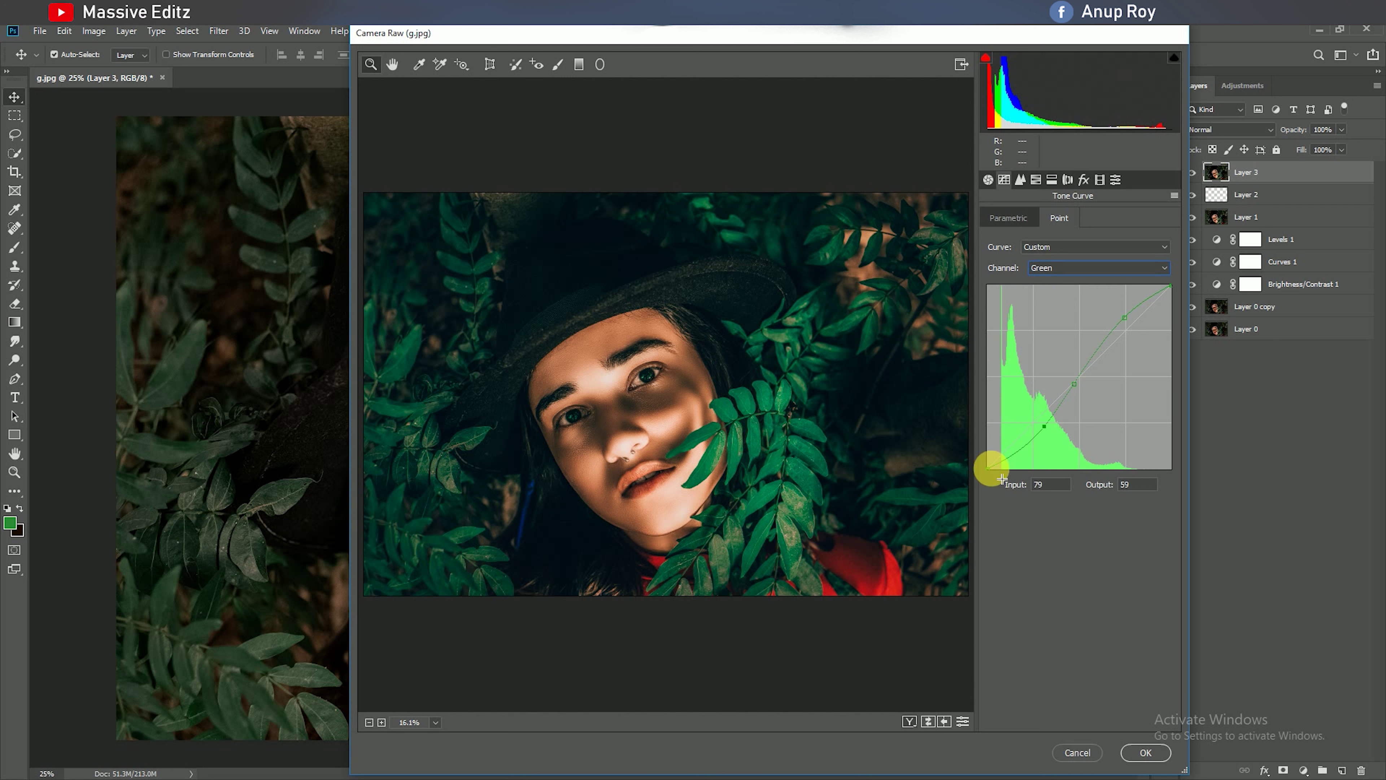
pyautogui.moveTo(992, 469); pyautogui.dragTo(993, 462)
pyautogui.moveTo(1045, 426); pyautogui.dragTo(1053, 429)
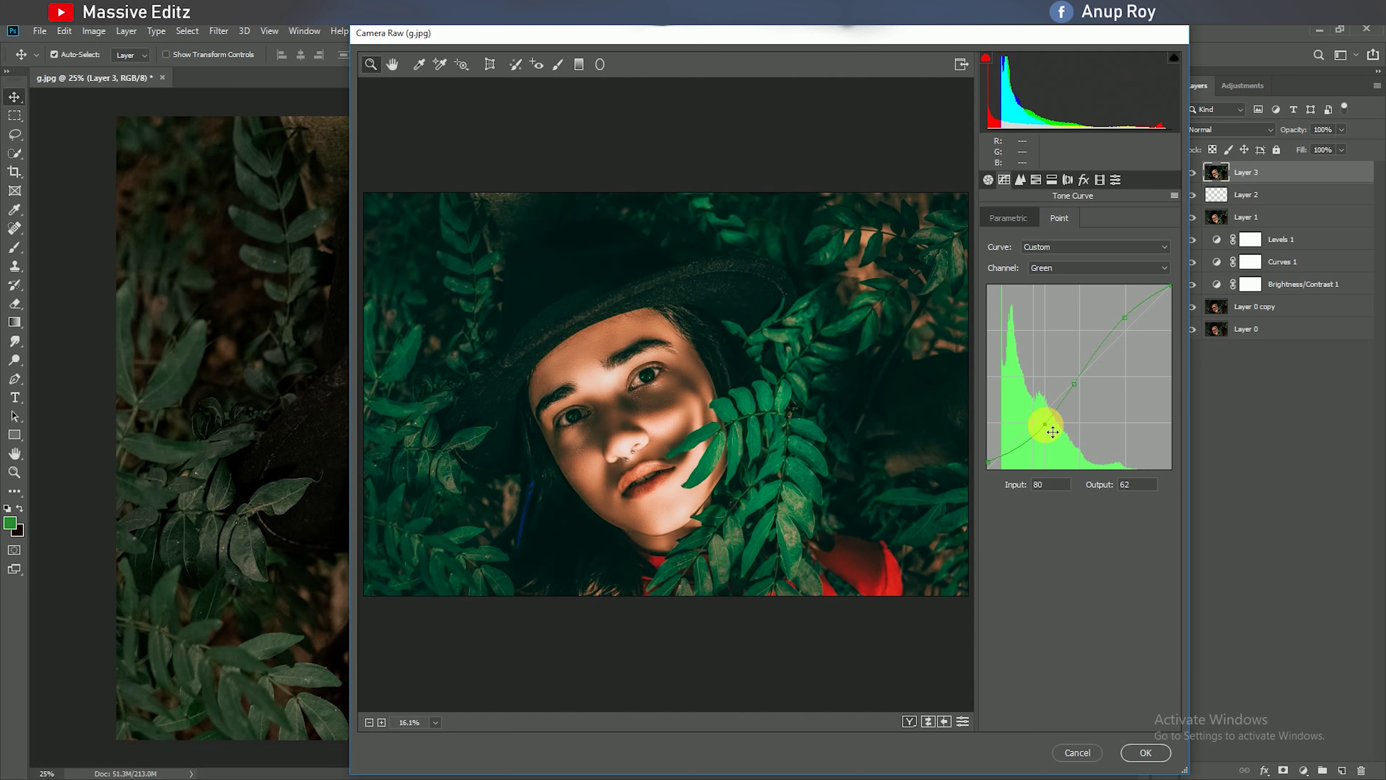
# Adjust Basic Contrast, set Oranges saturation to -27, and apply the Camera Raw grade
pyautogui.click(988, 180)
pyautogui.click(1108, 390)
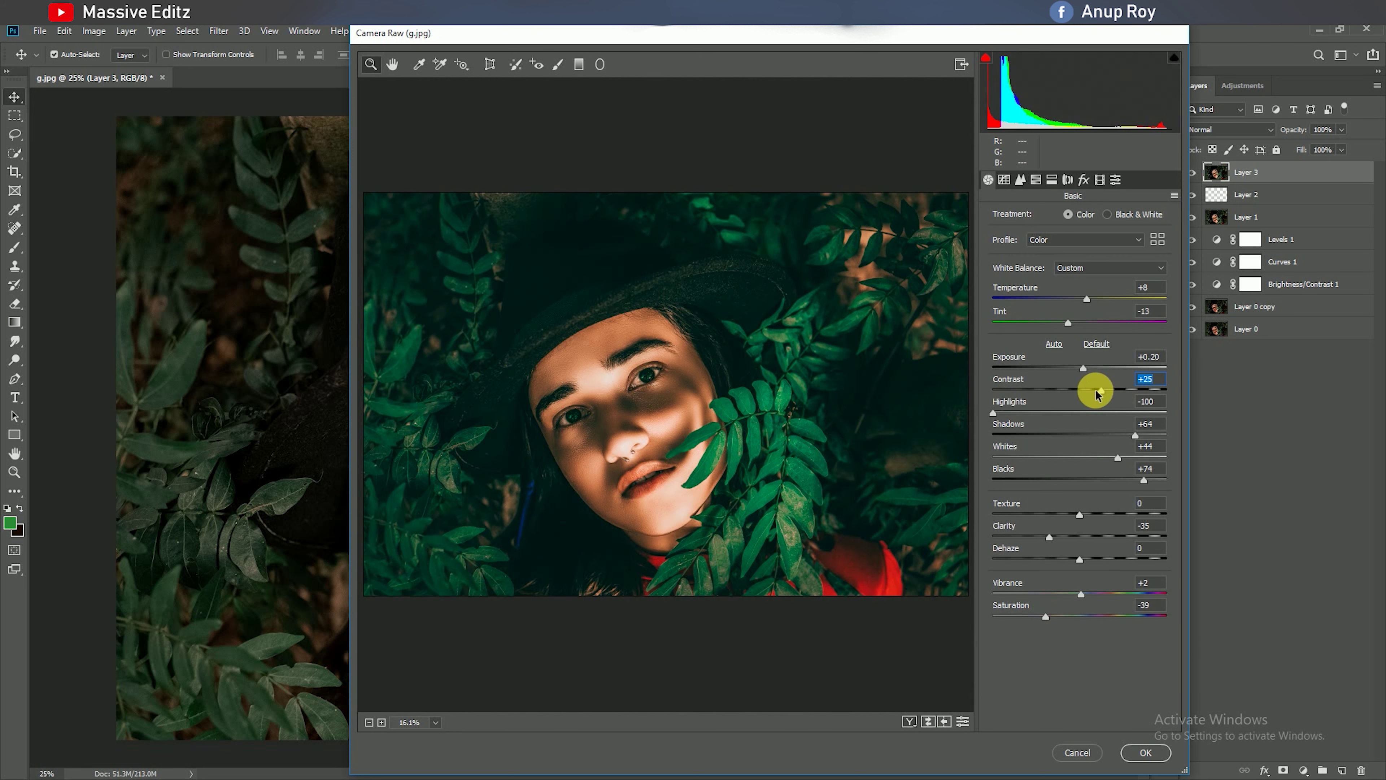
pyautogui.click(1037, 180)
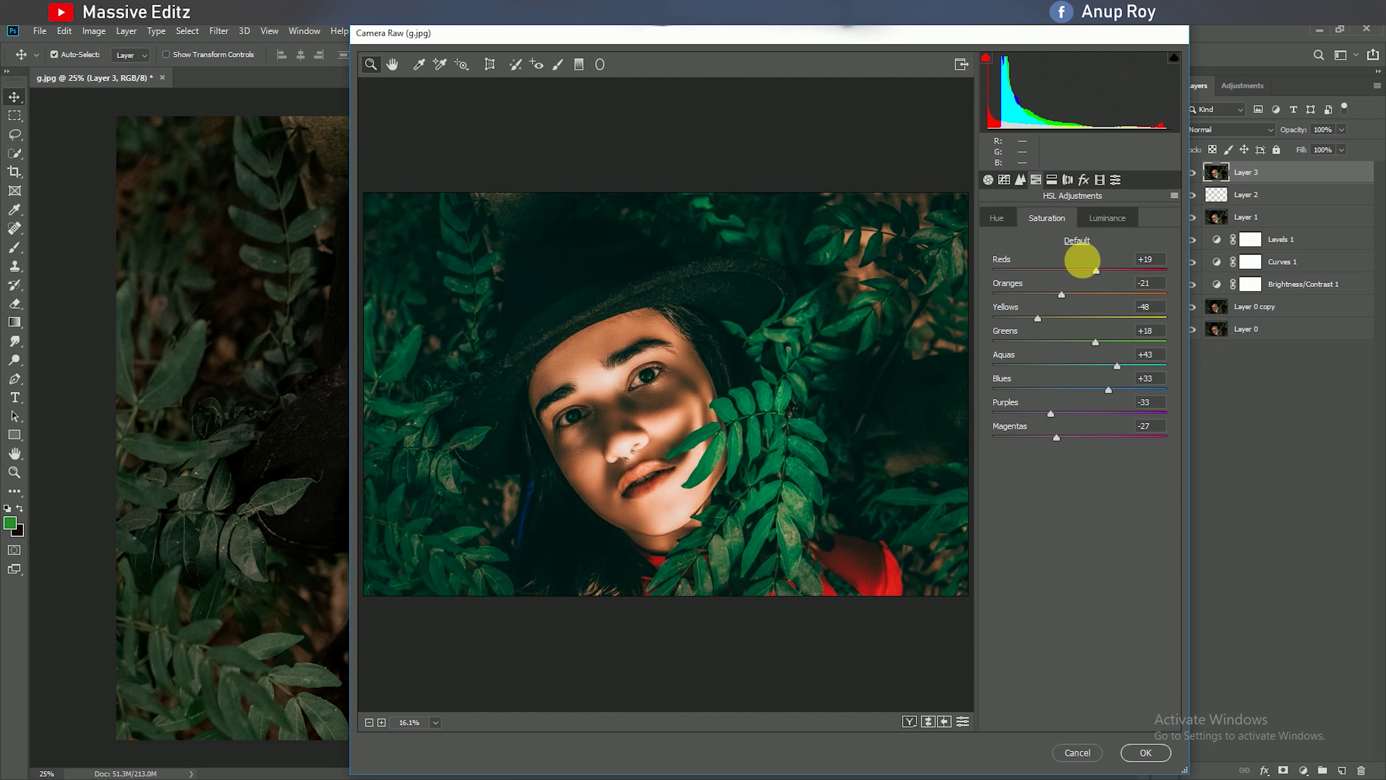
pyautogui.moveTo(1061, 294); pyautogui.dragTo(1056, 294)
pyautogui.click(1147, 753)
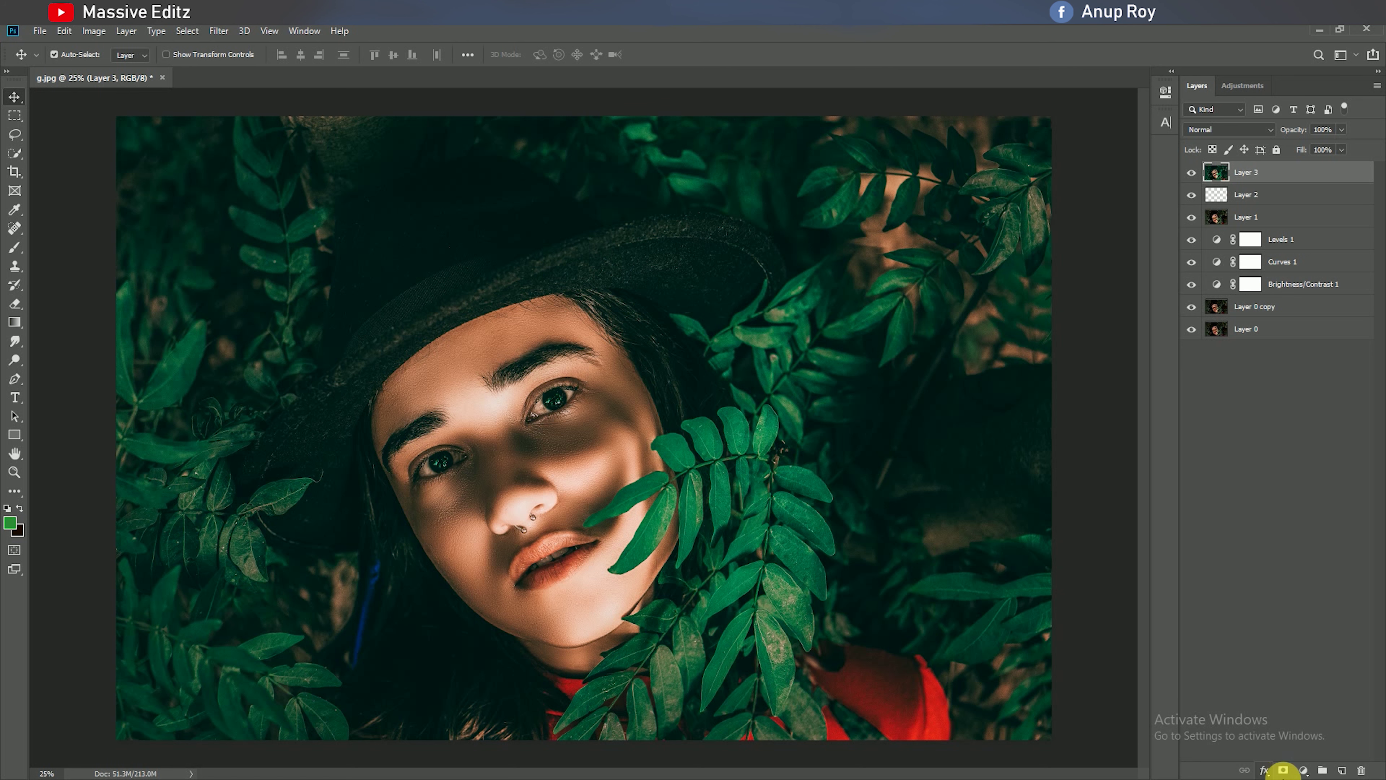
# Add a Brightness/Contrast adjustment layer with a slight brightness nudge
pyautogui.click(1303, 770)
pyautogui.click(1321, 563)
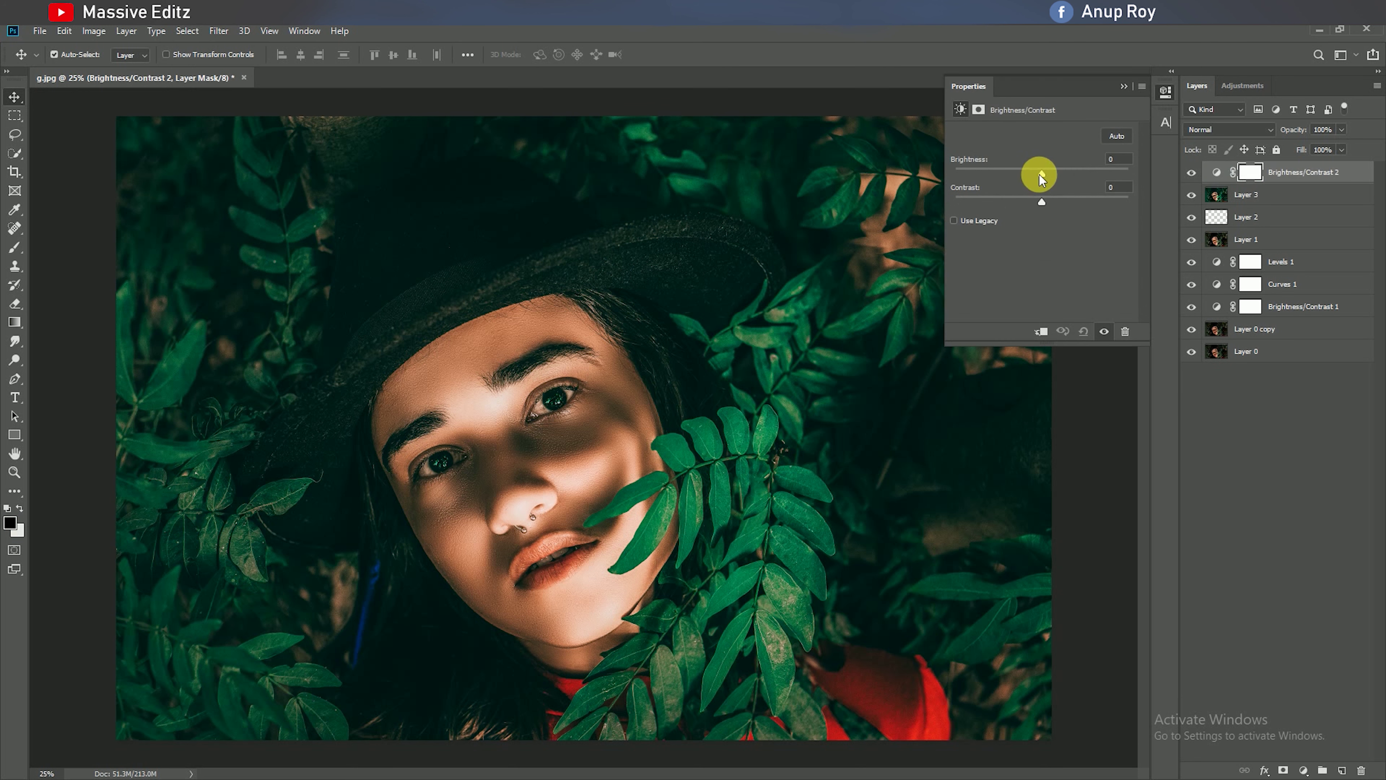
pyautogui.moveTo(1040, 174)
pyautogui.mouseDown()
pyautogui.moveTo(1020, 206)
pyautogui.moveTo(1040, 208)
pyautogui.moveTo(1040, 172)
pyautogui.mouseUp()
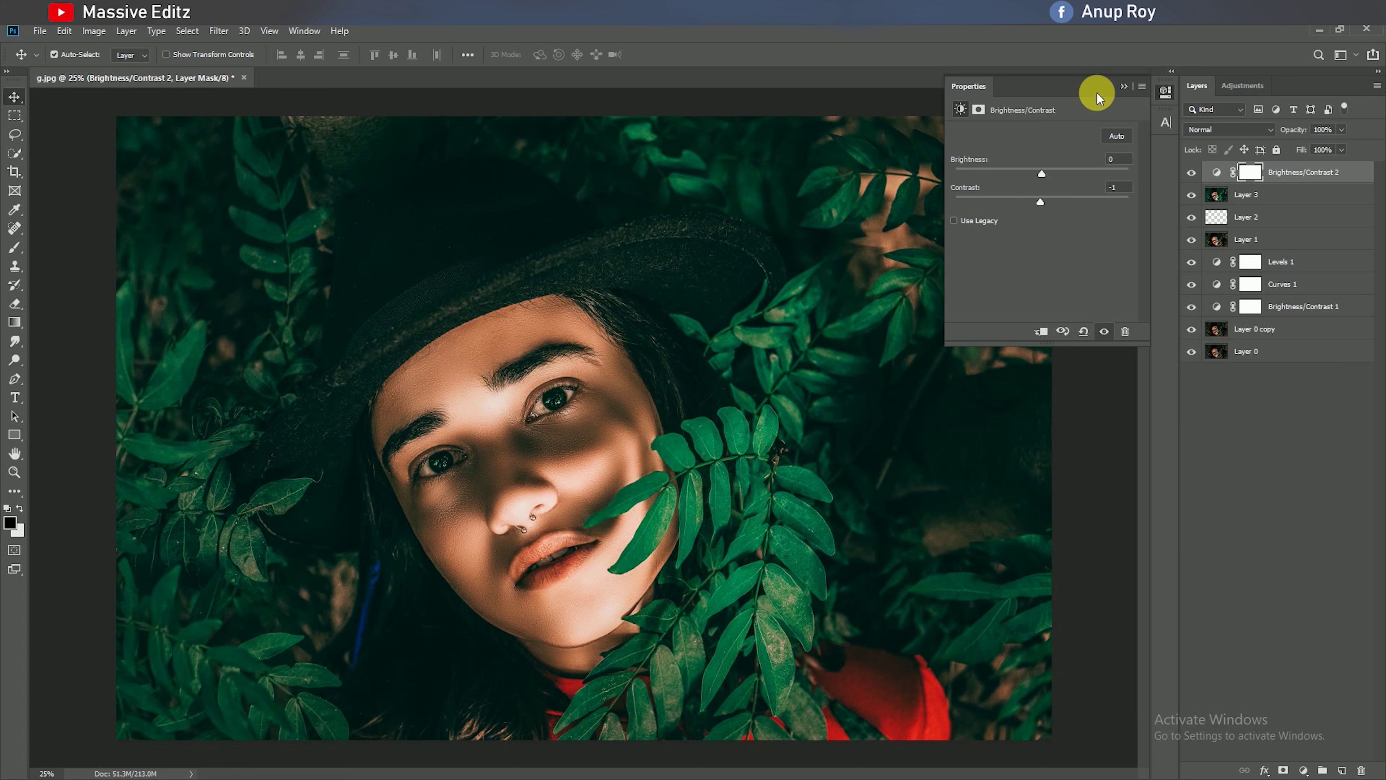
pyautogui.click(1120, 86)
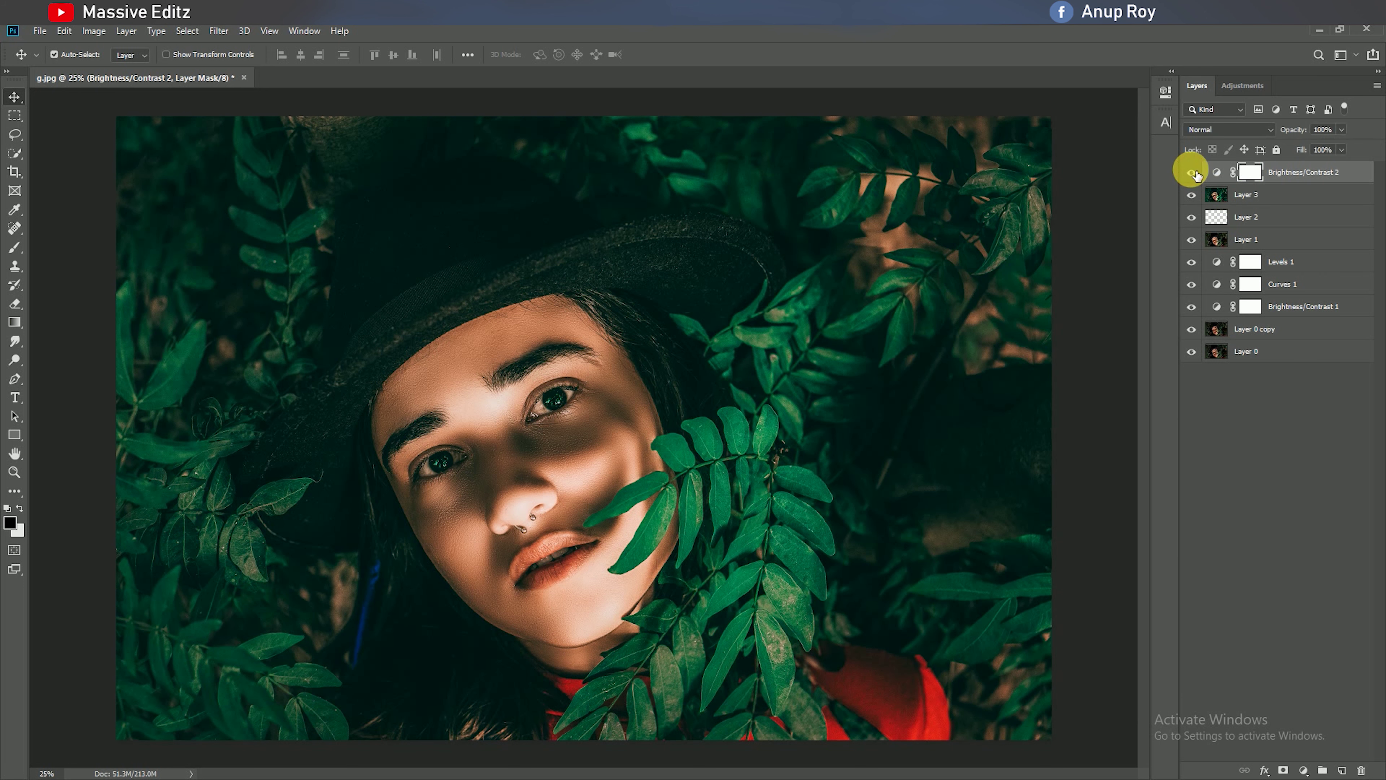
# Stamp all visible layers into Layer 4 and load it in the Camera Raw Filter
pyautogui.hotkey('ctrl', 'alt', 'shift', 'e')
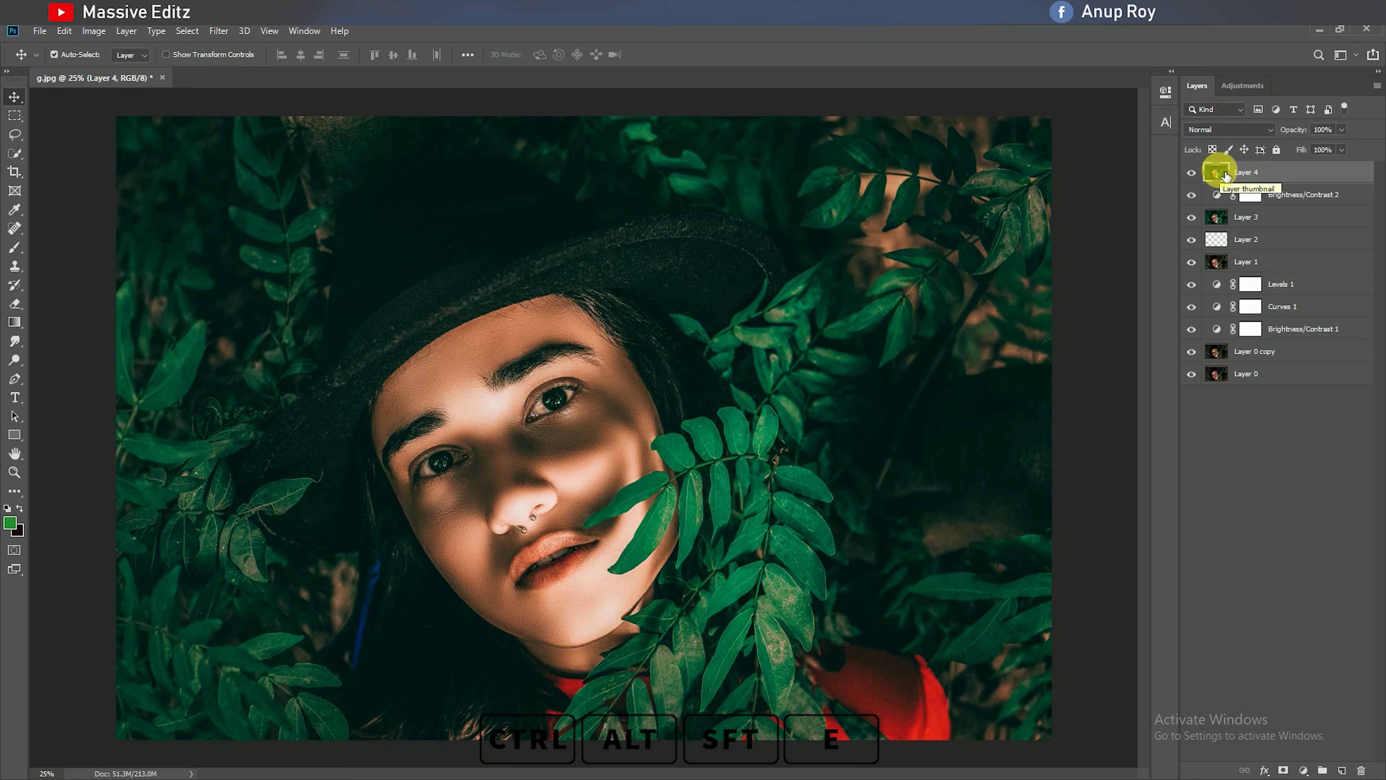
pyautogui.click(218, 30)
pyautogui.click(246, 117)
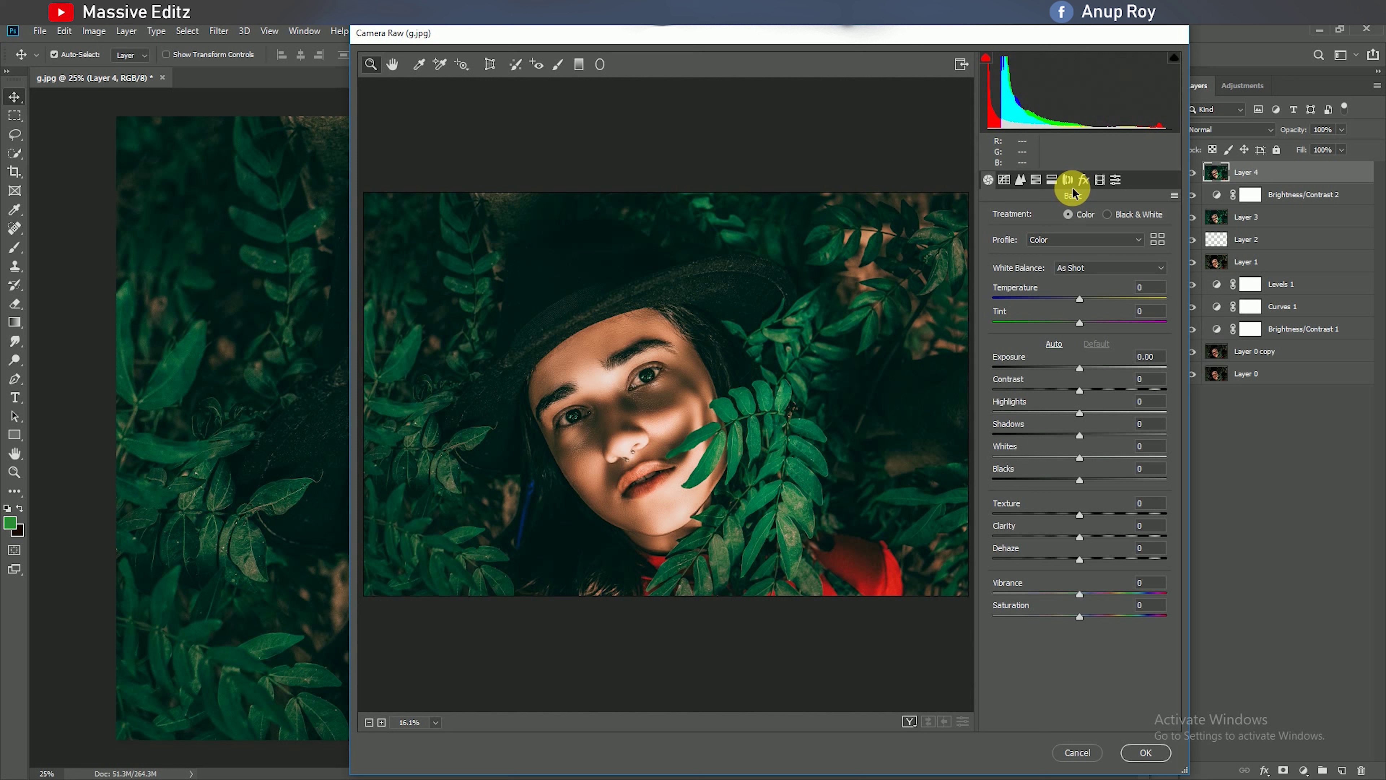
# Lift the RGB tone curve's black point slightly to fade the shadows
pyautogui.click(1004, 180)
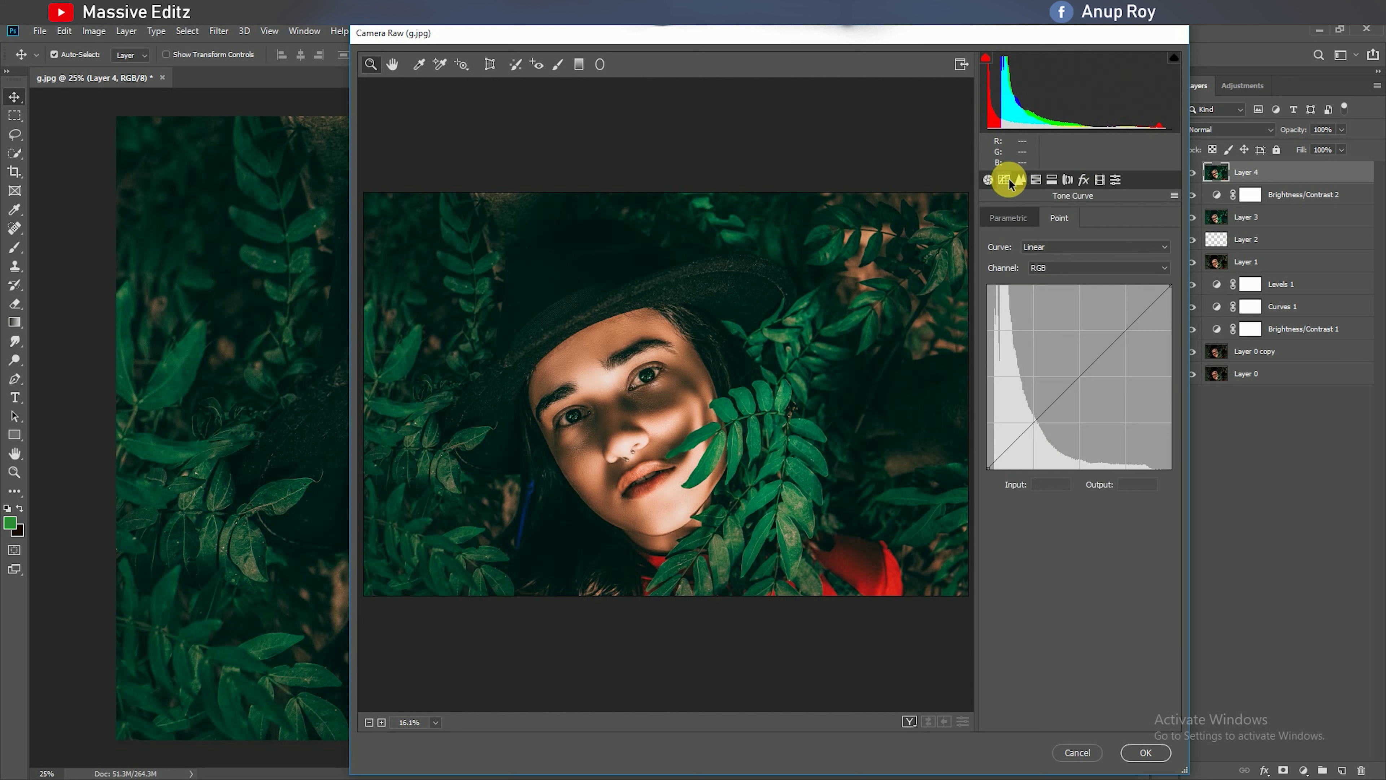
pyautogui.click(1032, 426)
pyautogui.moveTo(989, 468); pyautogui.dragTo(986, 462)
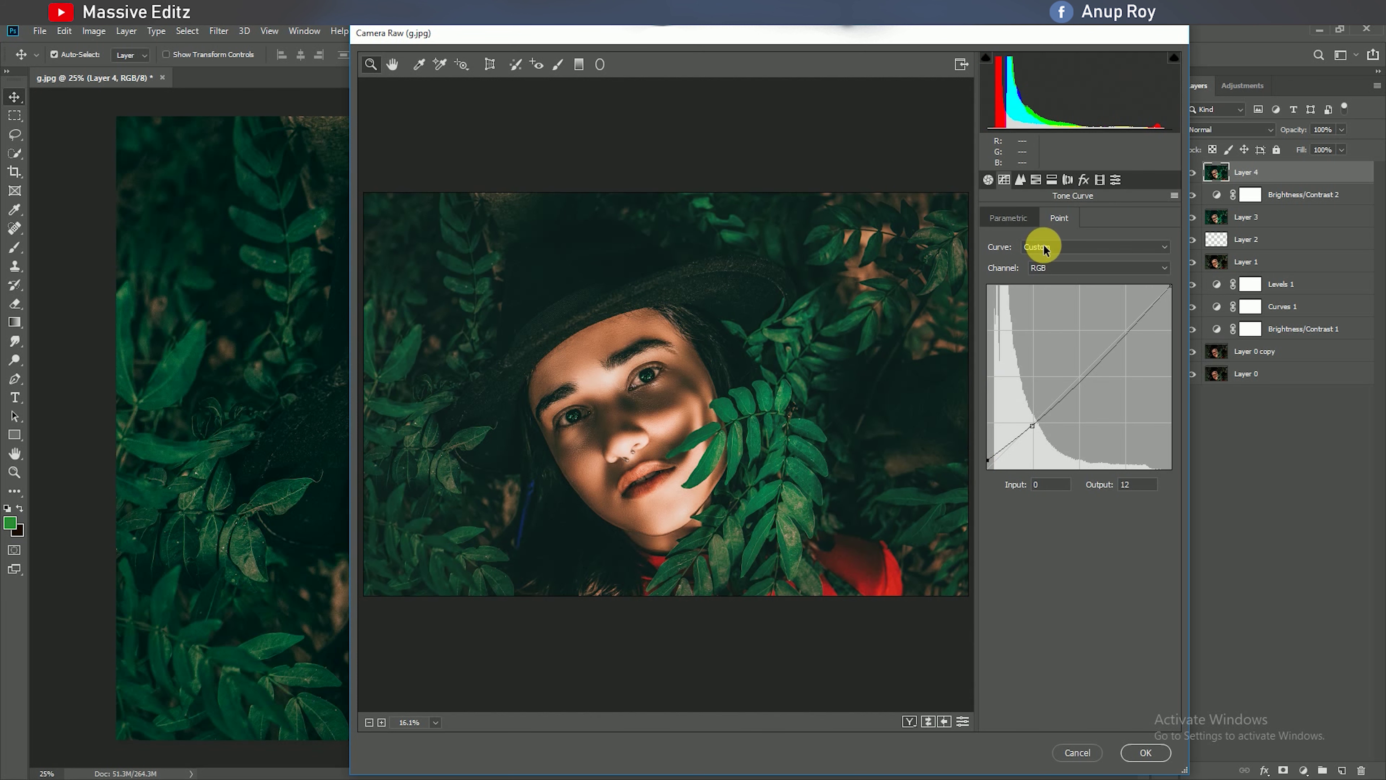
# Add a tilted radial filter around the face, feather 49, darkening outside, and apply it
pyautogui.click(600, 64)
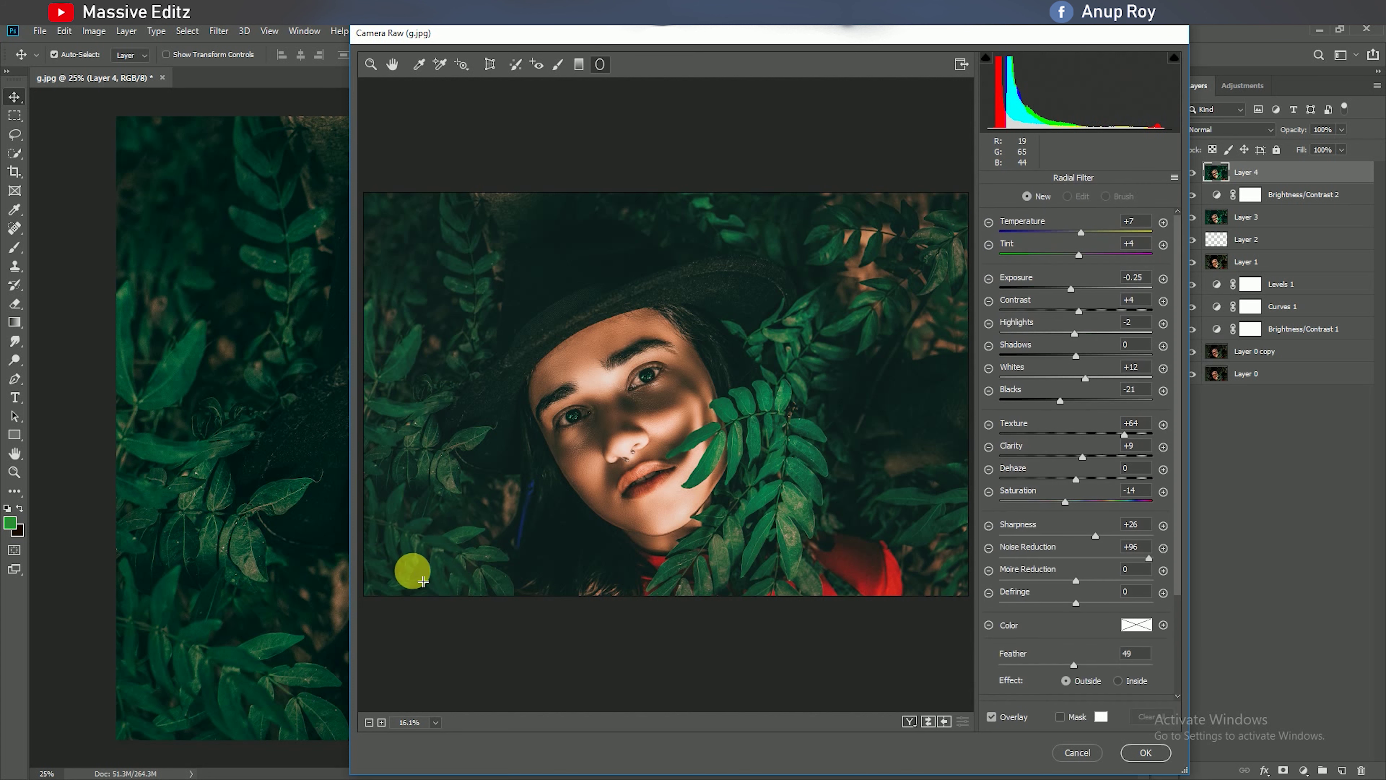
pyautogui.moveTo(412, 566)
pyautogui.mouseDown()
pyautogui.moveTo(741, 506)
pyautogui.moveTo(712, 433)
pyautogui.moveTo(634, 455)
pyautogui.moveTo(743, 557)
pyautogui.moveTo(733, 686)
pyautogui.moveTo(723, 677)
pyautogui.mouseUp()
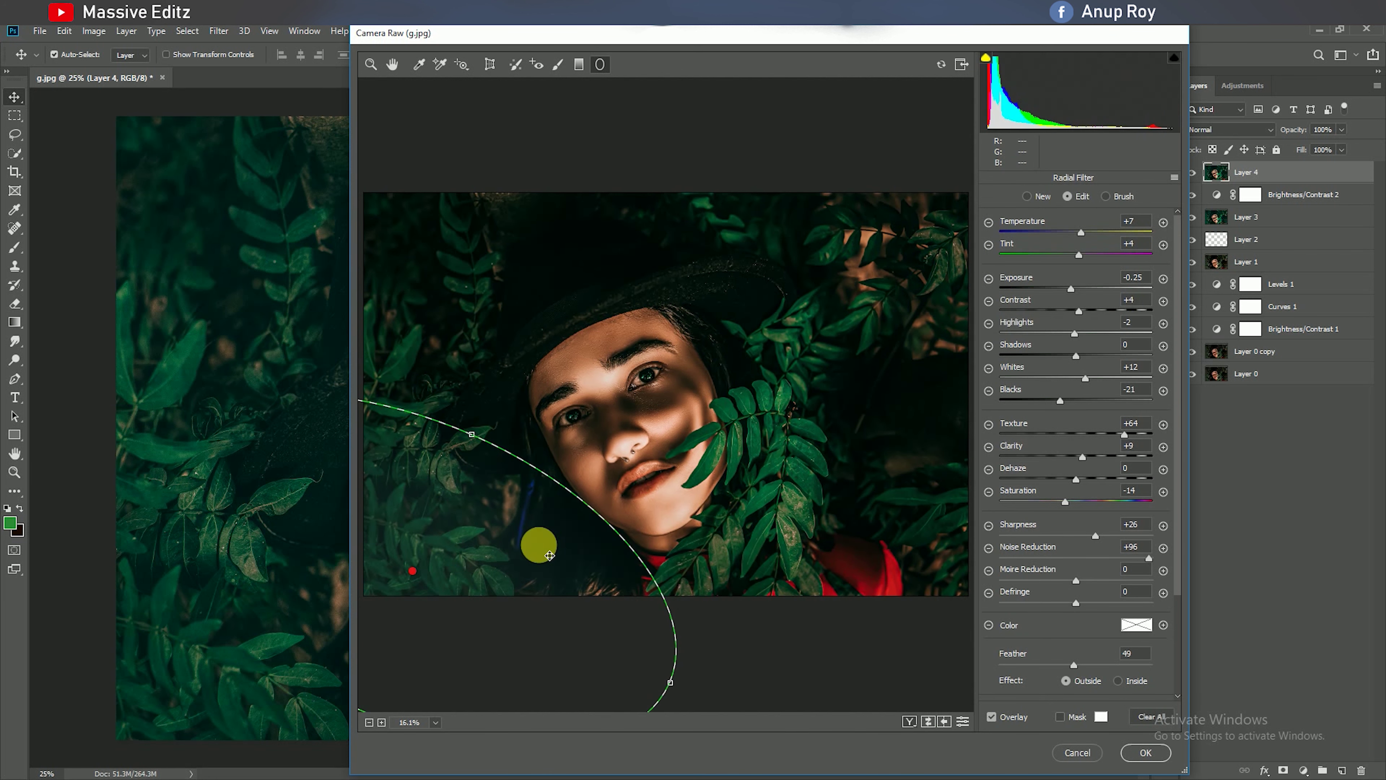
pyautogui.moveTo(423, 574); pyautogui.dragTo(651, 446)
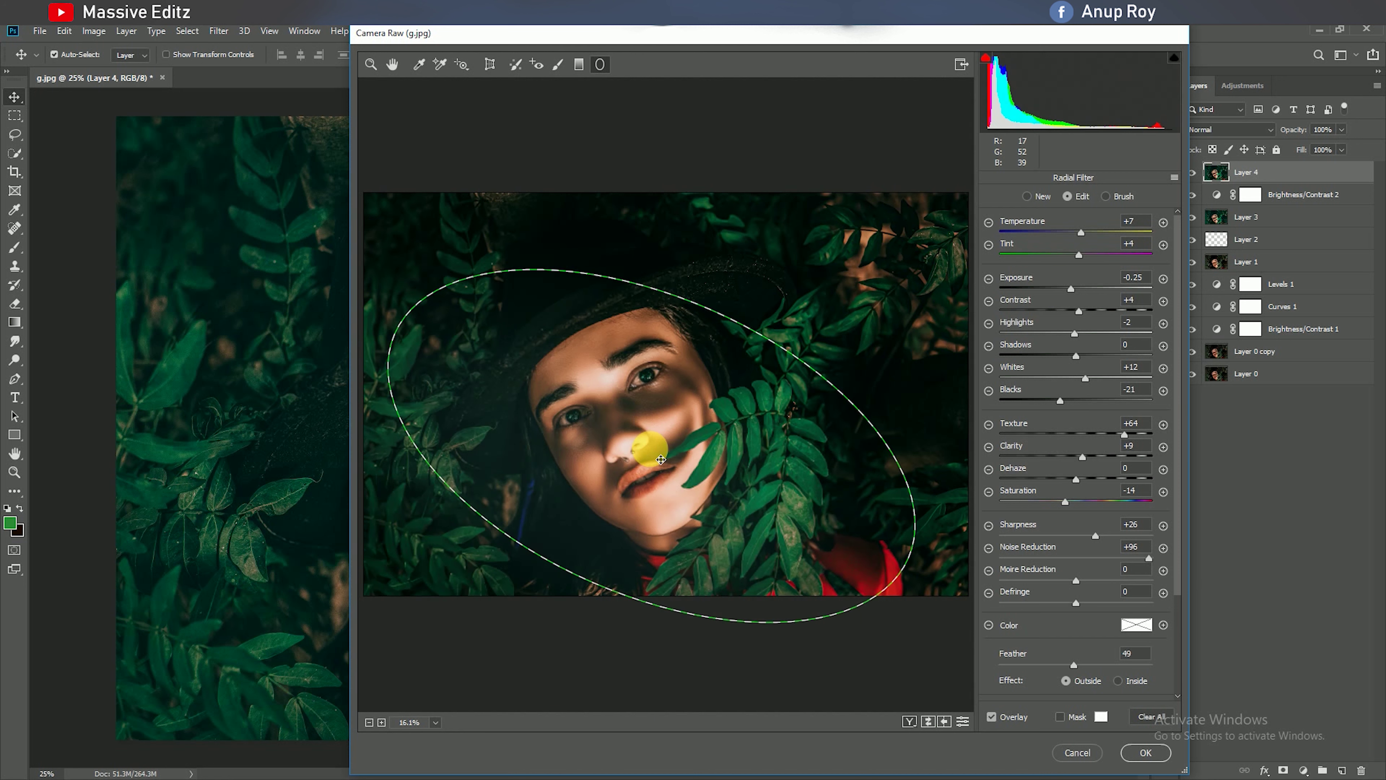
pyautogui.moveTo(926, 566)
pyautogui.mouseDown()
pyautogui.moveTo(858, 681)
pyautogui.moveTo(804, 661)
pyautogui.mouseUp()
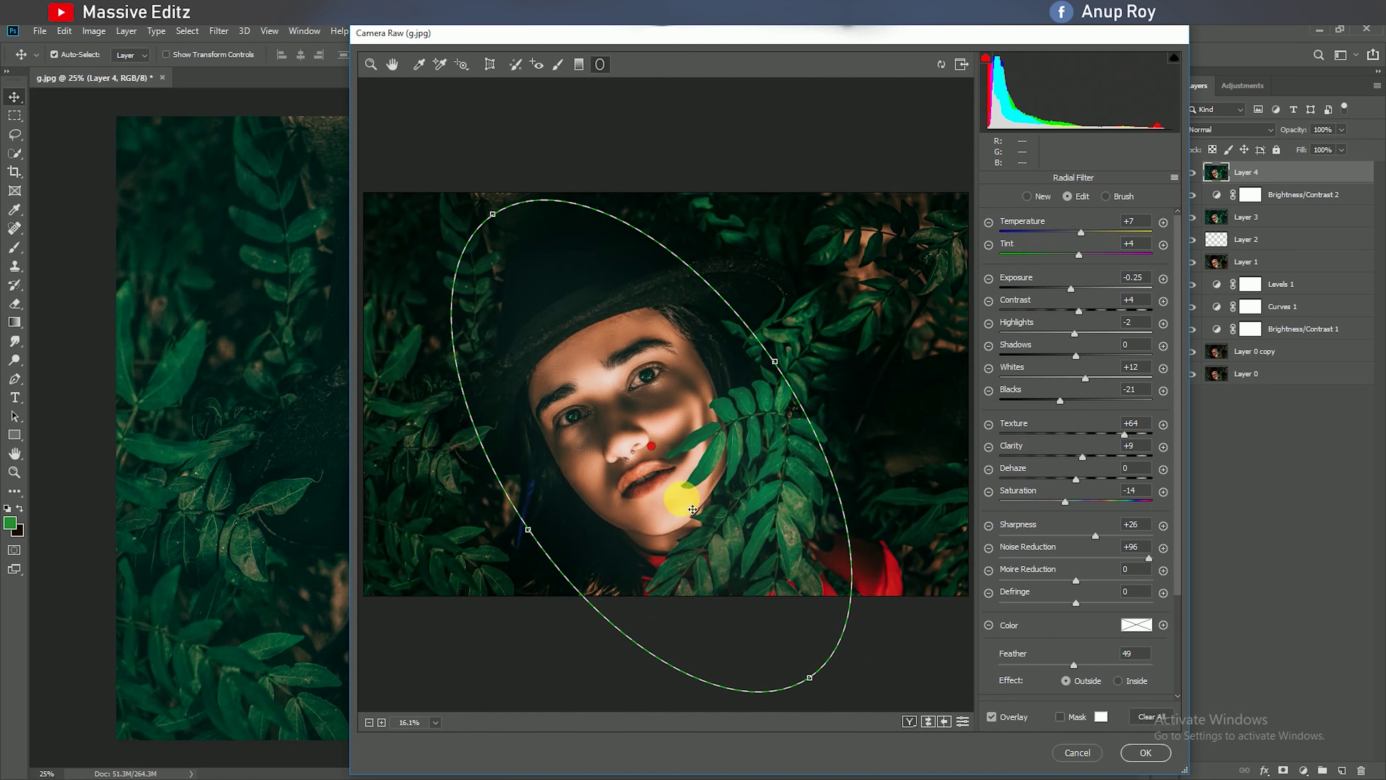
pyautogui.moveTo(535, 535)
pyautogui.mouseDown()
pyautogui.moveTo(501, 556)
pyautogui.moveTo(507, 541)
pyautogui.mouseUp()
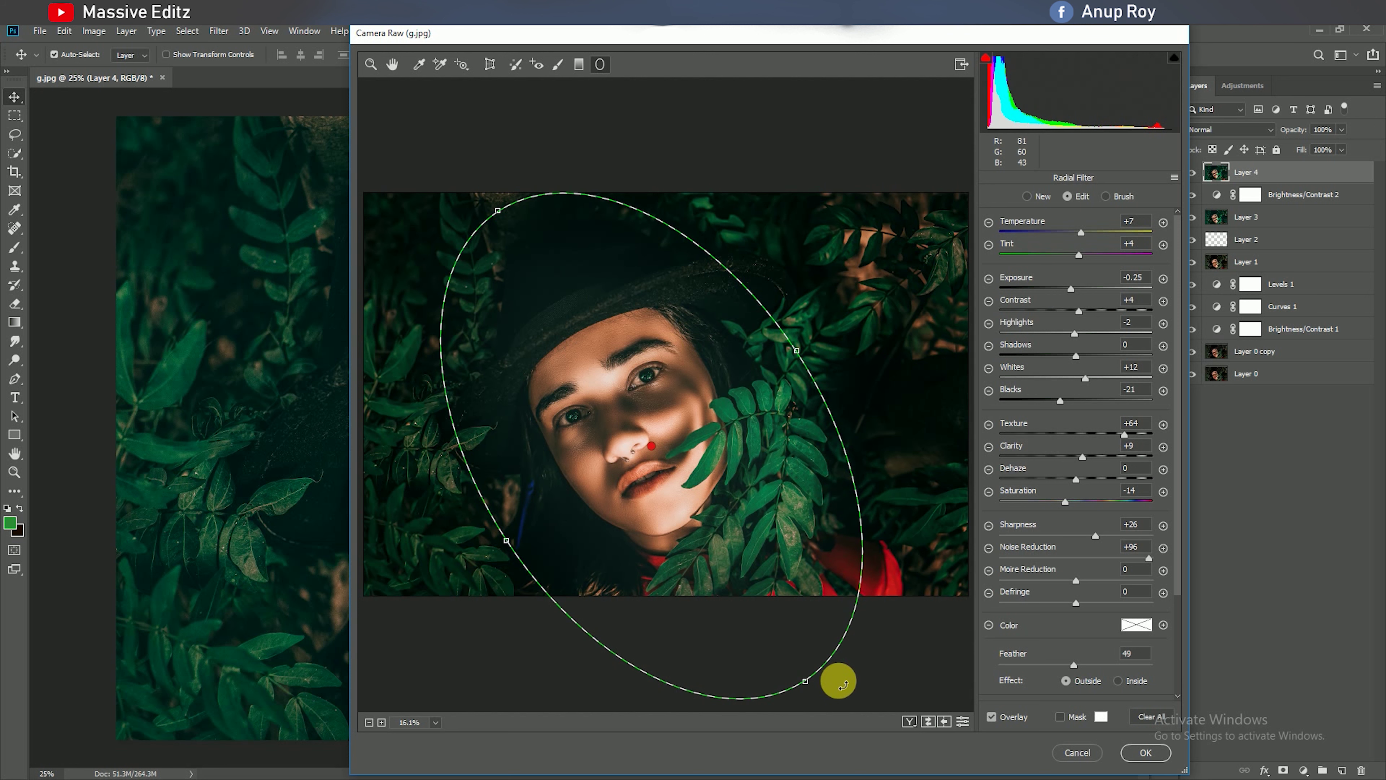
pyautogui.click(1146, 752)
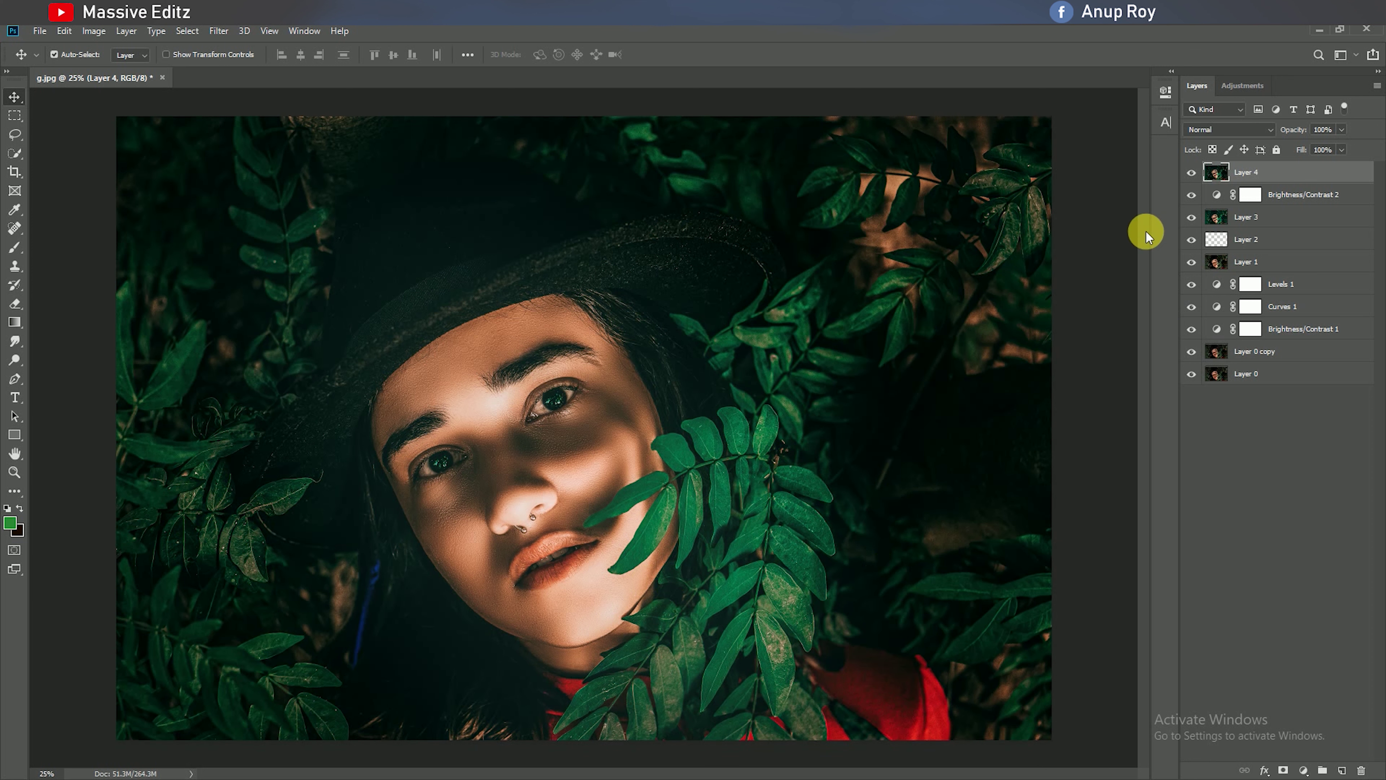
# Hide the earlier edit layers, then toggle Layer 4 off and on for a before/after comparison
pyautogui.moveTo(1191, 194); pyautogui.dragTo(1192, 355)
pyautogui.click(1192, 173)
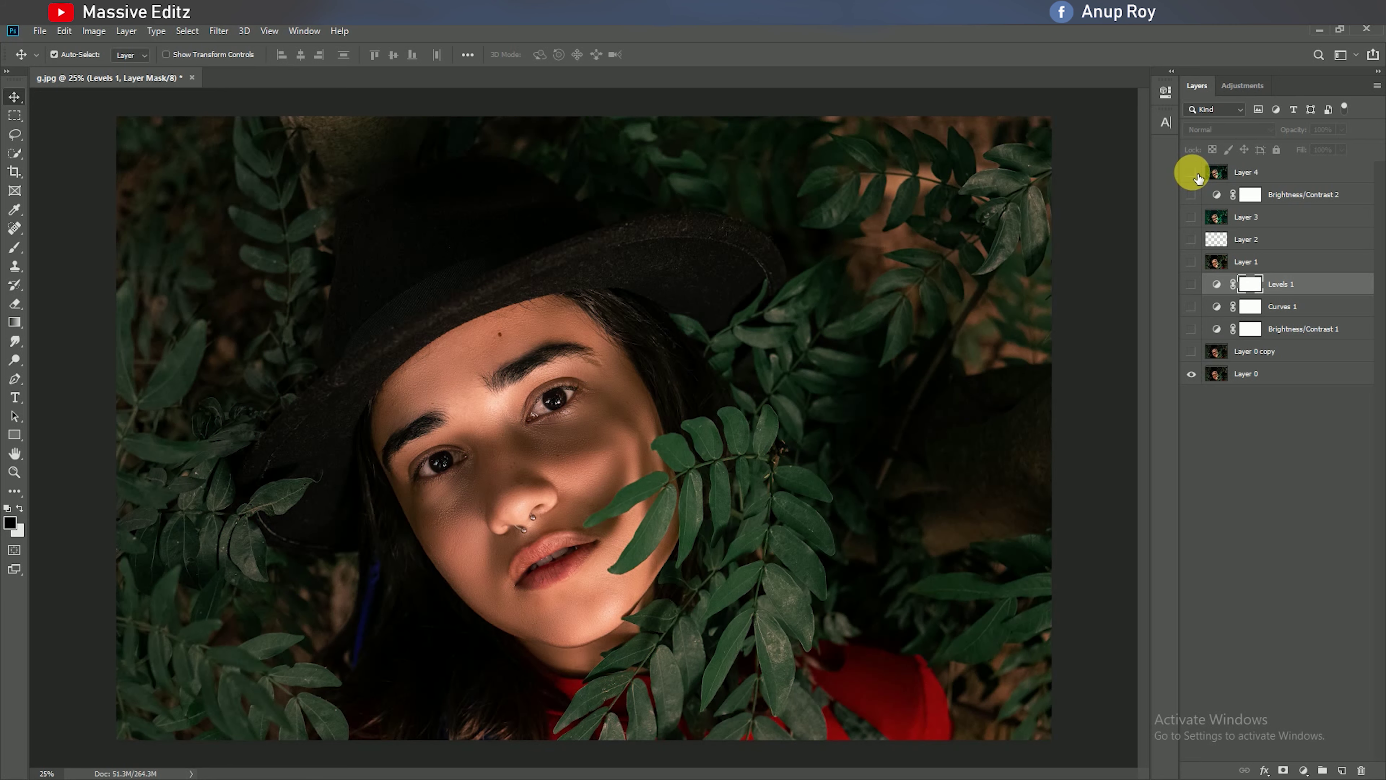
pyautogui.click(1192, 173)
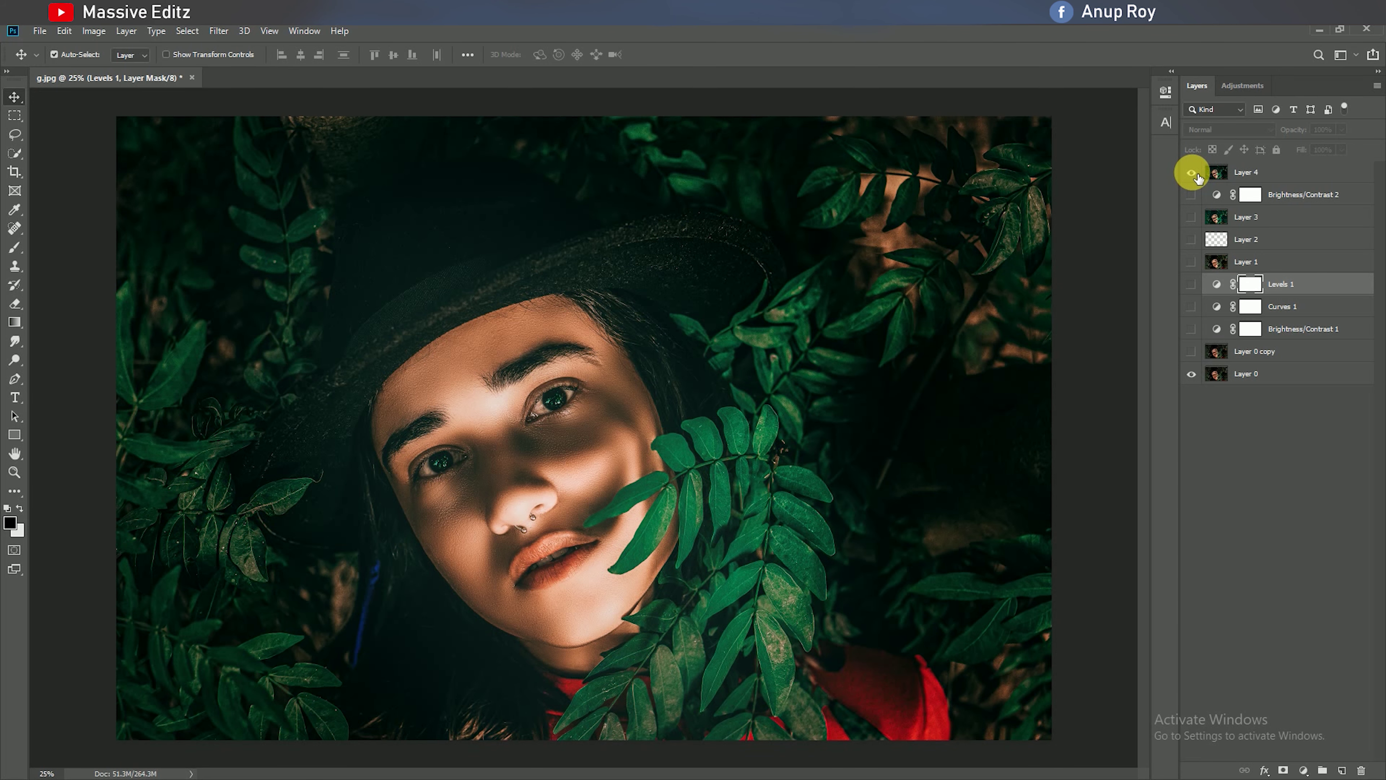